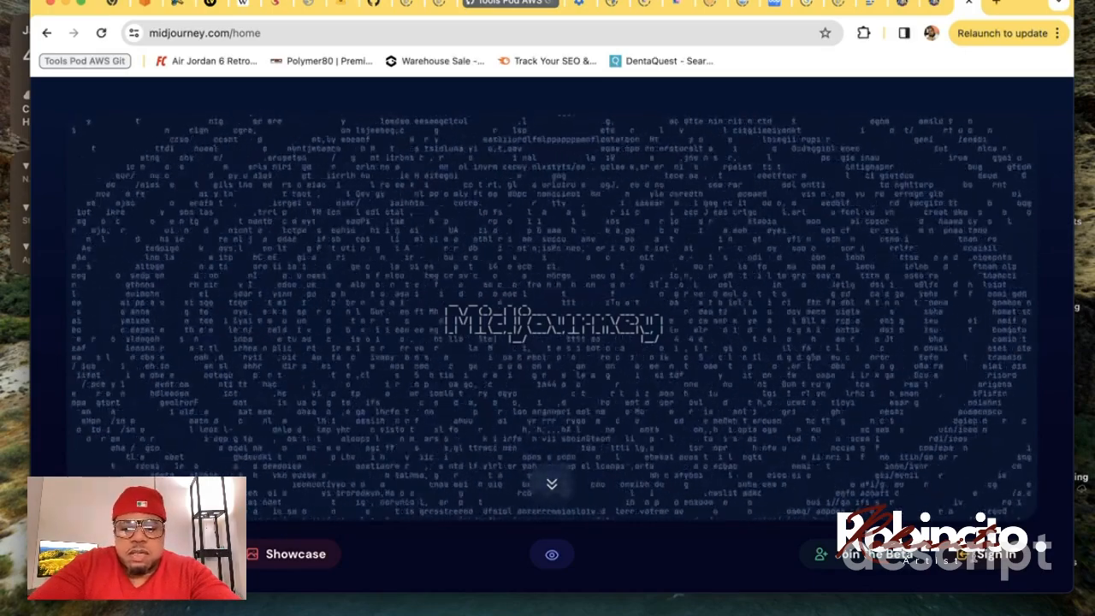
# - Bring up the Discord login window from the Midjourney home page and close it without logging in
pyautogui.click(990, 560)
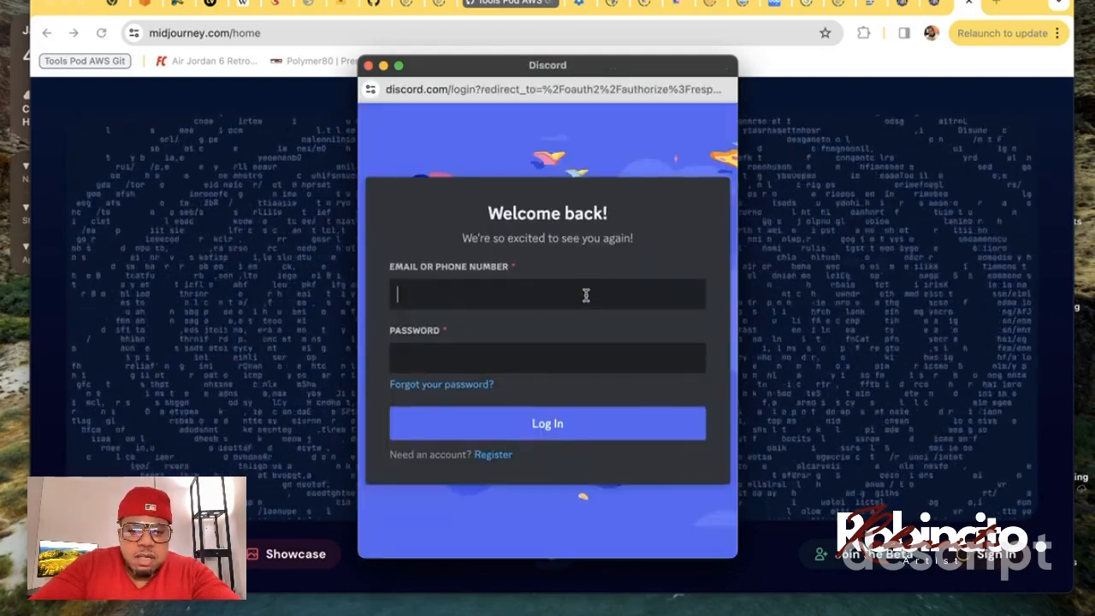
pyautogui.click(565, 352)
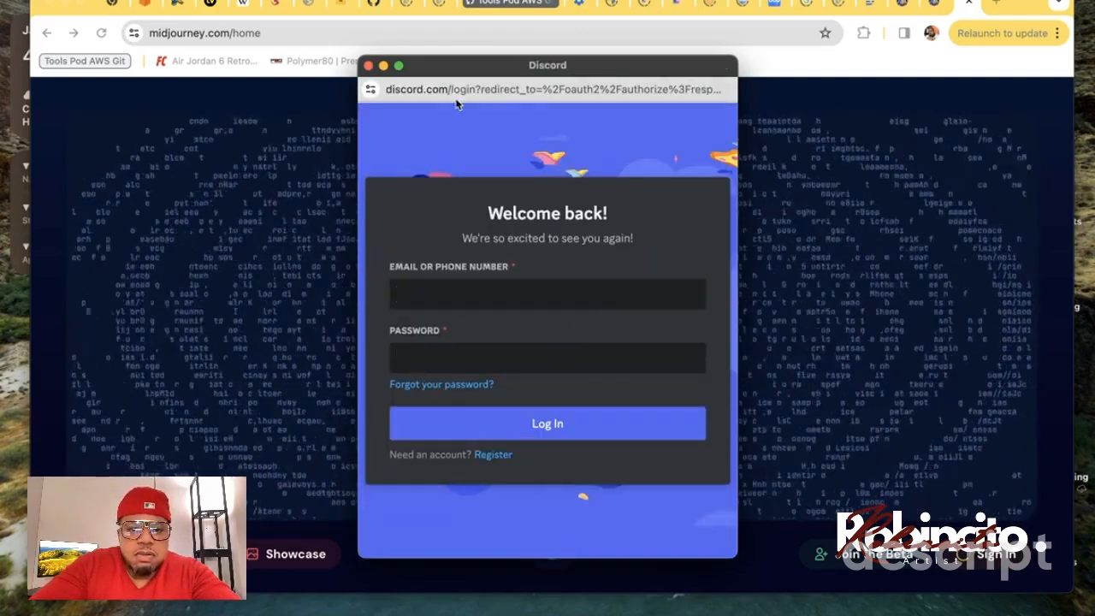
pyautogui.click(369, 66)
# - Switch to Discord and open the newbies-106 channel on the Midjourney server
pyautogui.hotkey('ctrl', 'Right')
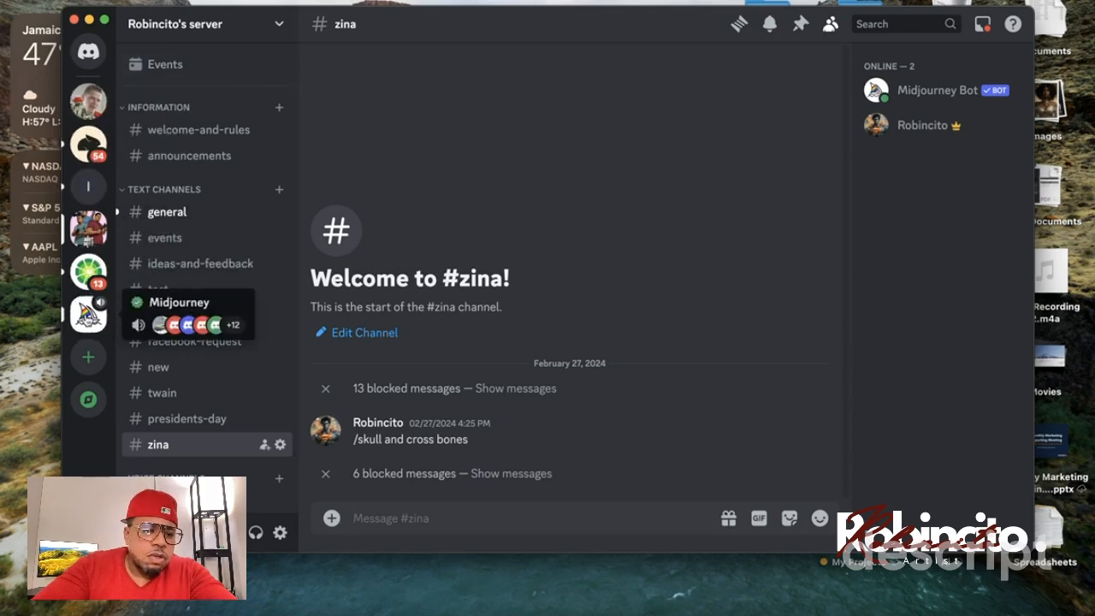
pyautogui.click(89, 314)
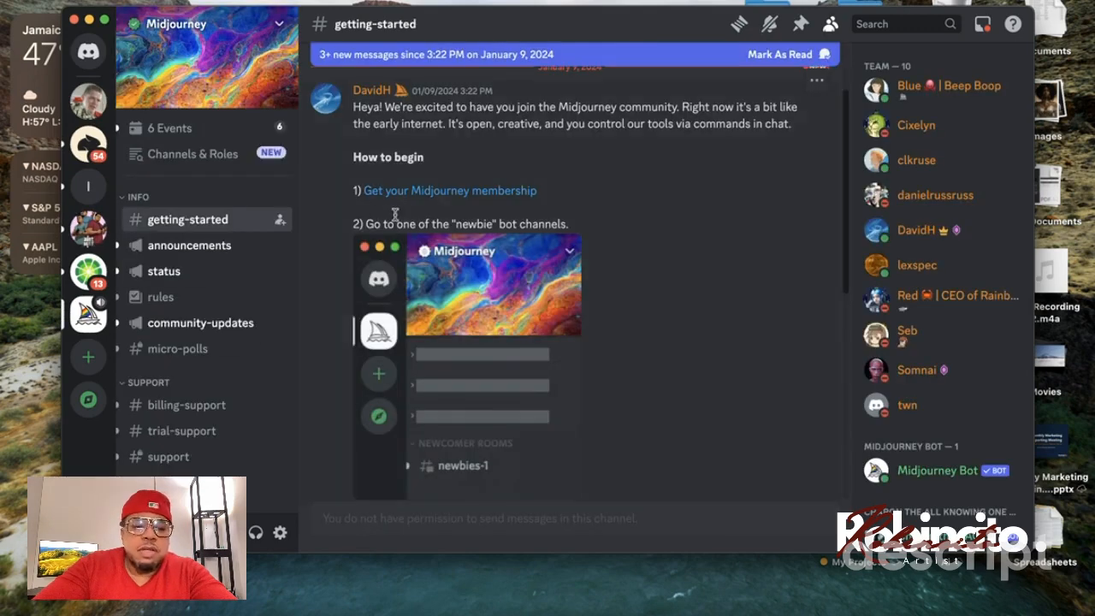
pyautogui.scroll(-3, 203, 286)
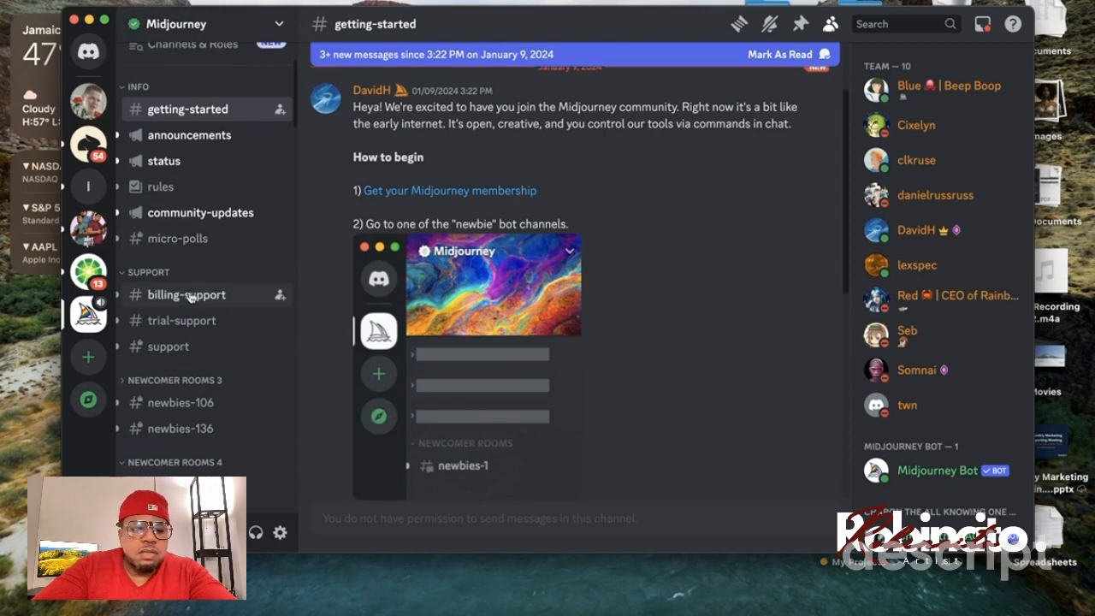
pyautogui.scroll(-1, 189, 346)
pyautogui.moveTo(191, 323)
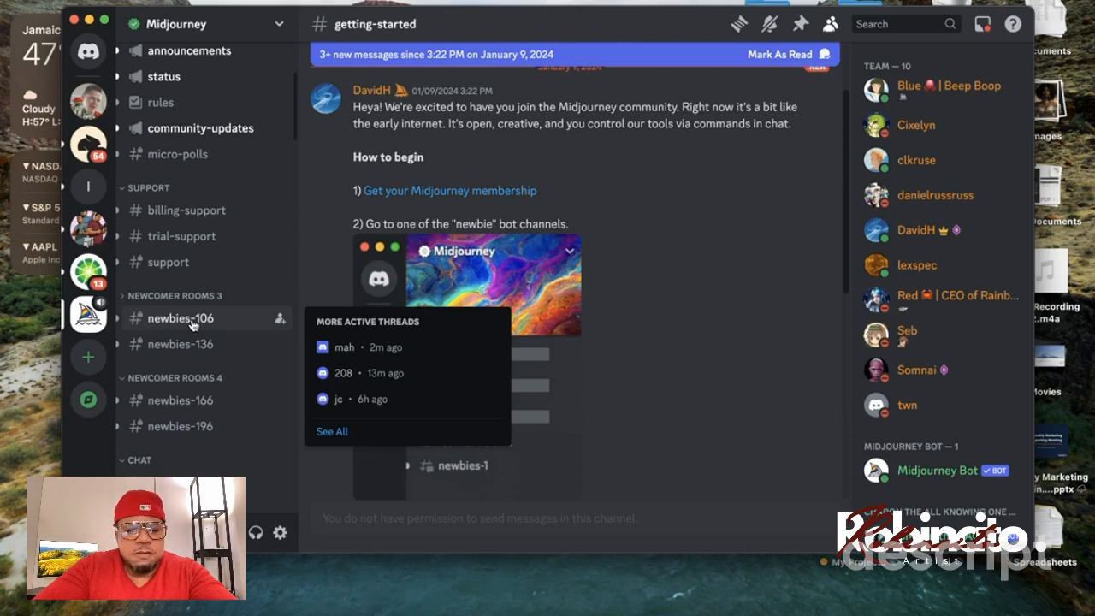
pyautogui.click(192, 320)
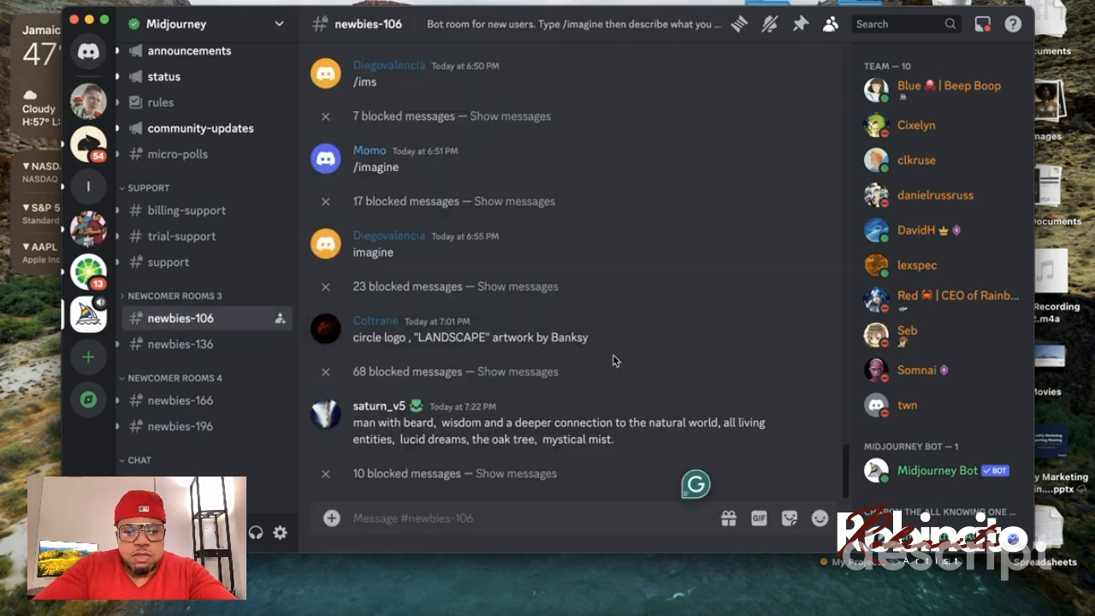
# - Expand the latest blocked messages in newbies-106 and view the green lightning ocean image enlarged, closing the preview when done
pyautogui.click(508, 475)
pyautogui.scroll(-10, 507, 477)
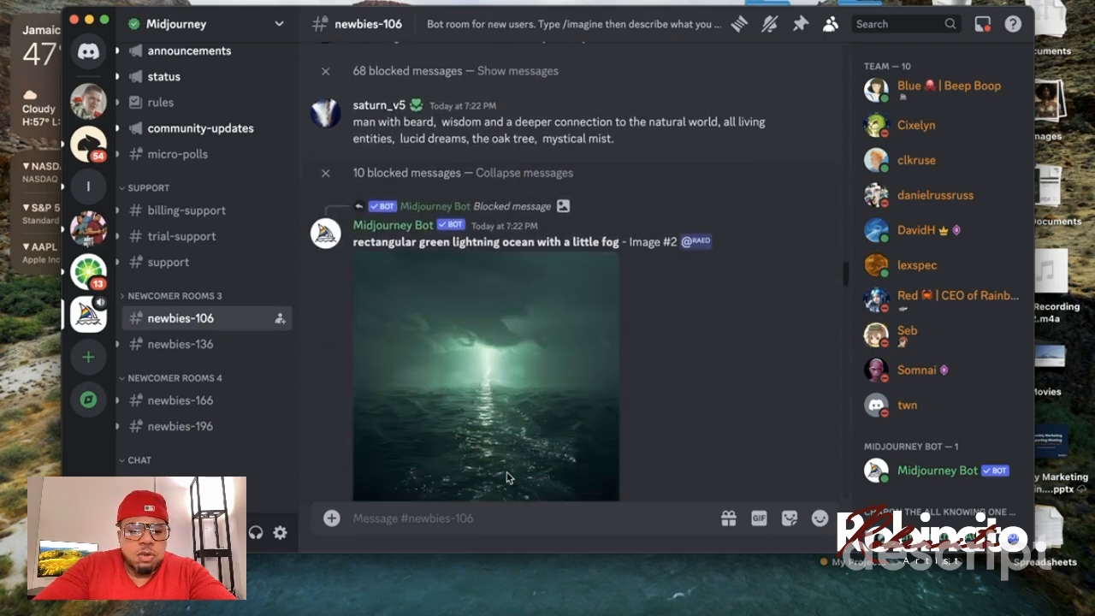
pyautogui.scroll(-4, 506, 476)
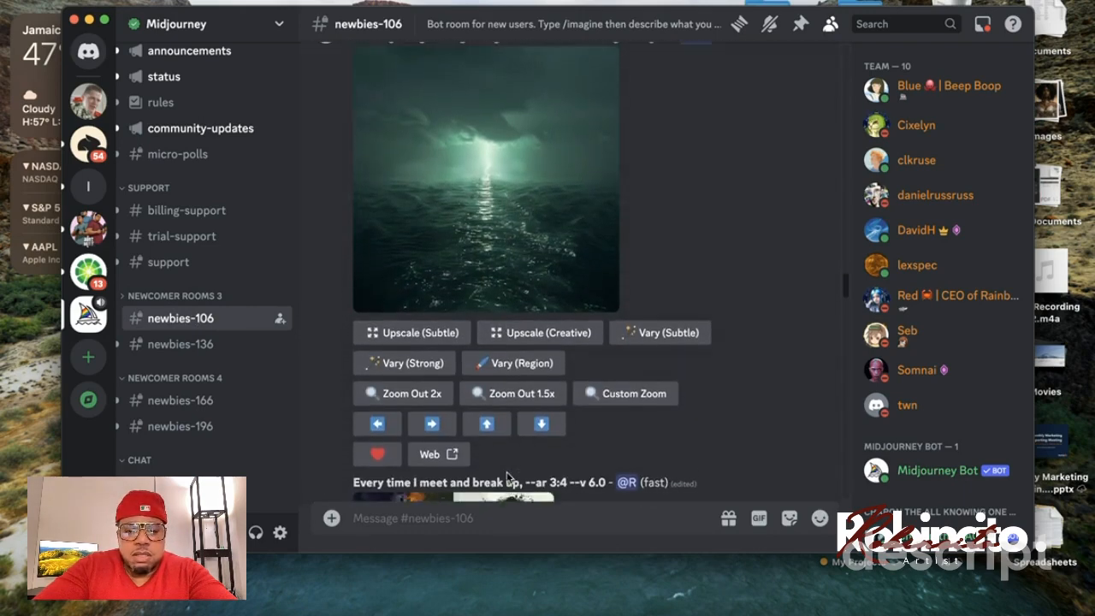
pyautogui.scroll(5, 507, 477)
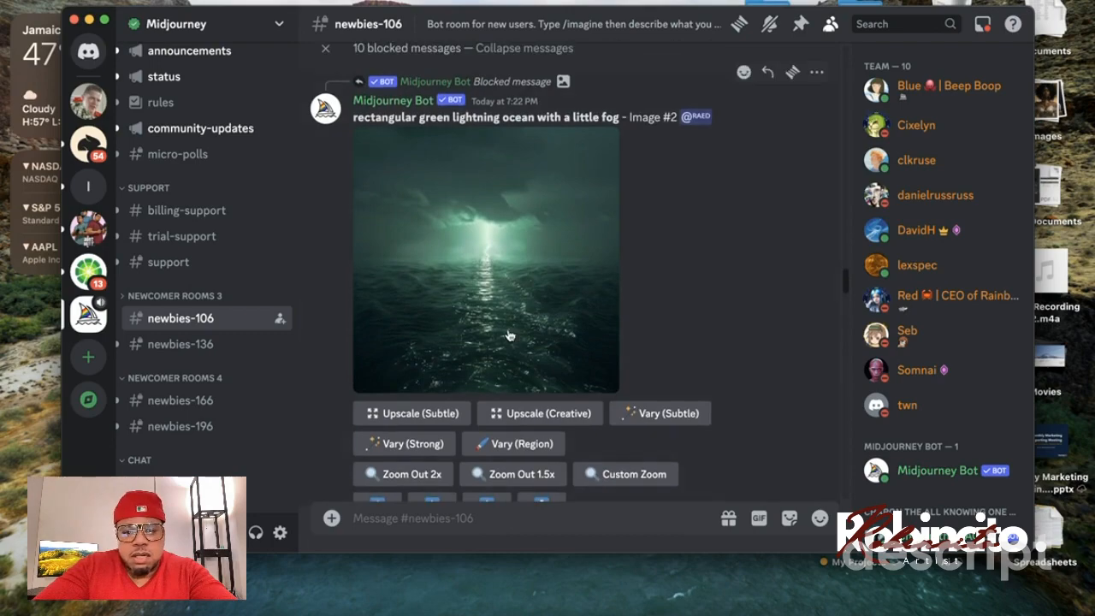
pyautogui.click(508, 335)
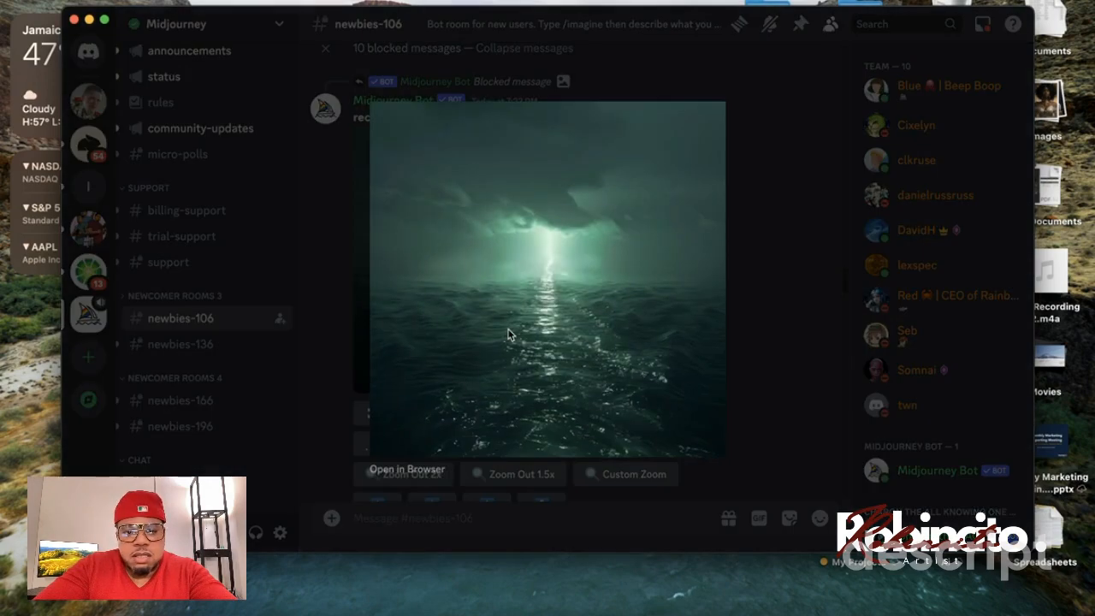
pyautogui.click(767, 305)
# - View the "Every time I meet and break up" image grid enlarged, then close its preview
pyautogui.scroll(-6, 619, 387)
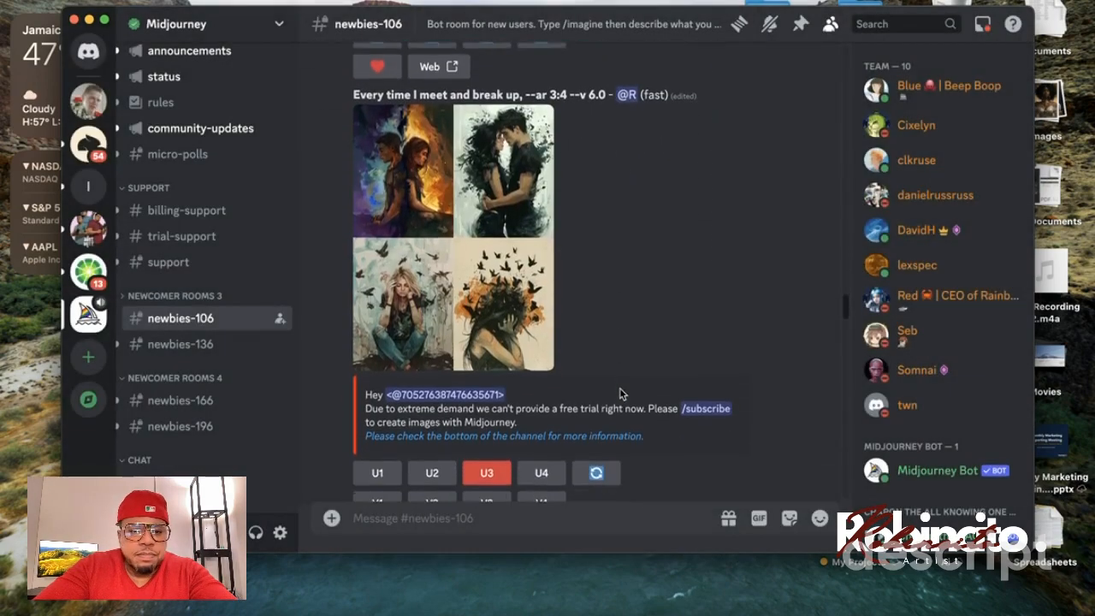
pyautogui.click(536, 292)
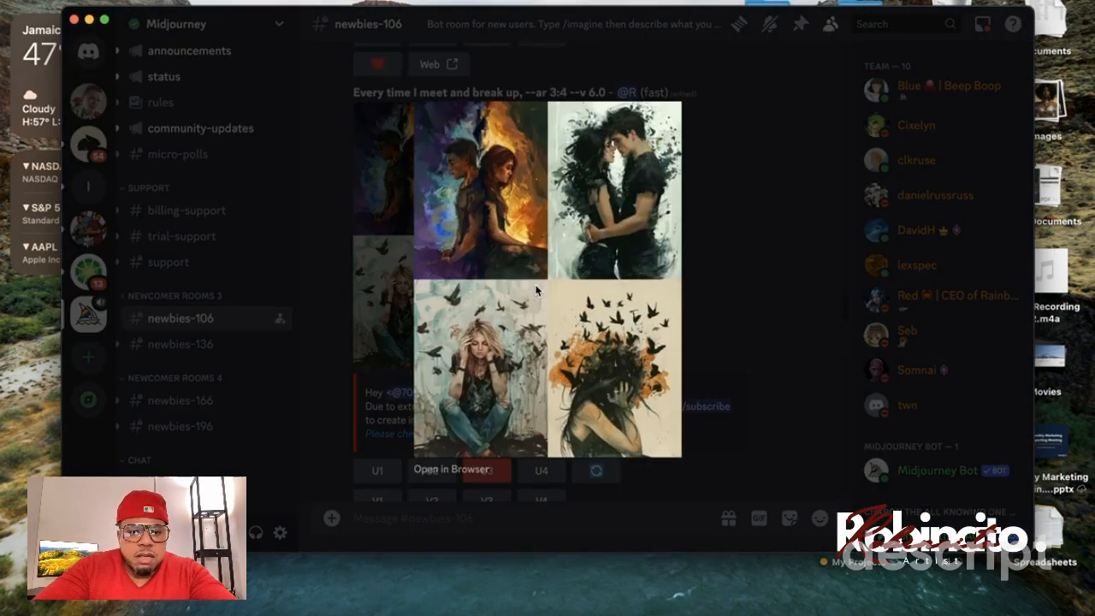
pyautogui.click(772, 267)
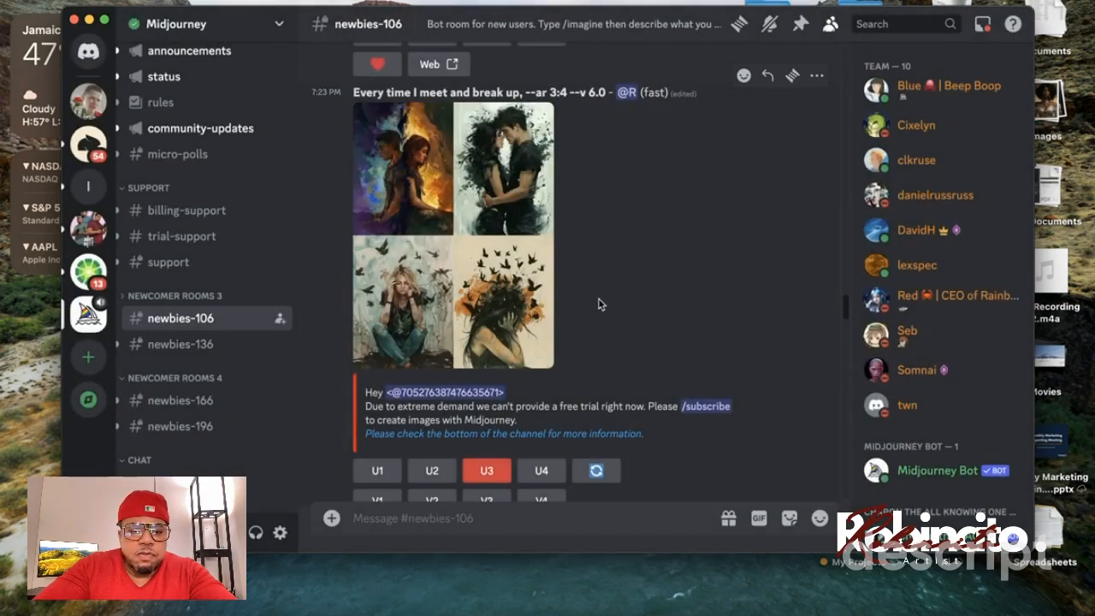
# - Look through the following generated images and view the Seto Ohashi Bridge grid enlarged, closing its preview when done
pyautogui.scroll(-5, 643, 303)
pyautogui.scroll(-4, 644, 303)
pyautogui.scroll(2, 644, 303)
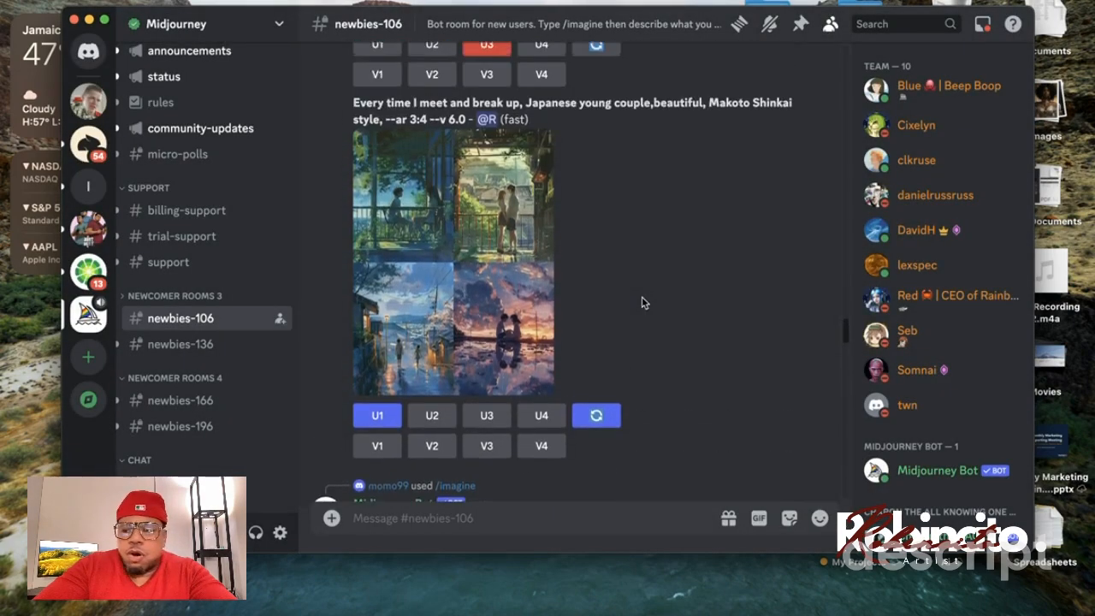
pyautogui.scroll(-1, 643, 302)
pyautogui.scroll(-1, 644, 302)
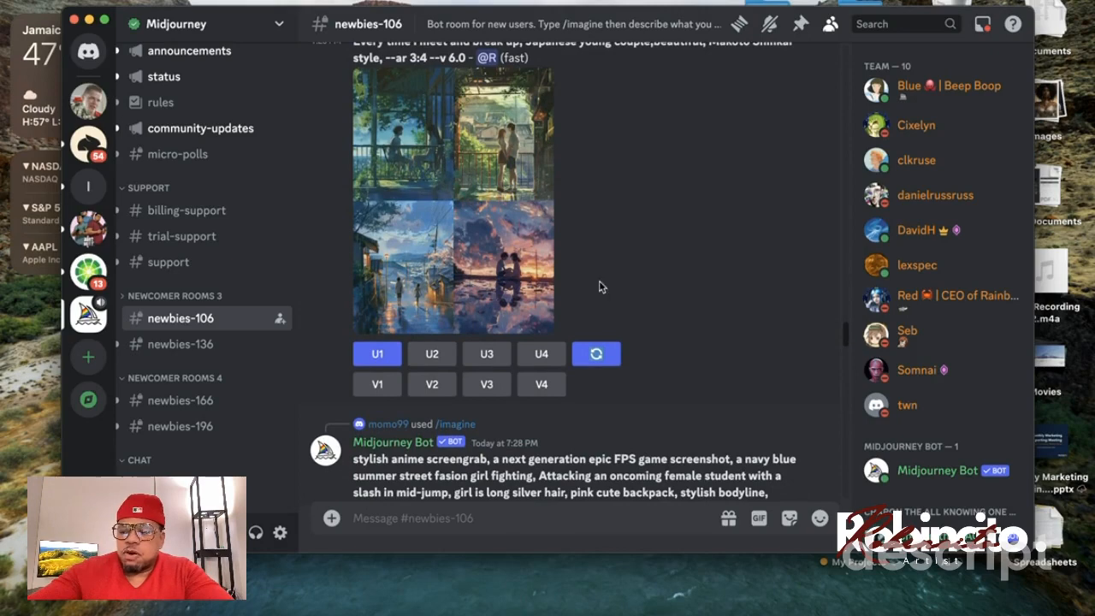
pyautogui.scroll(-5, 611, 332)
pyautogui.scroll(-12, 611, 332)
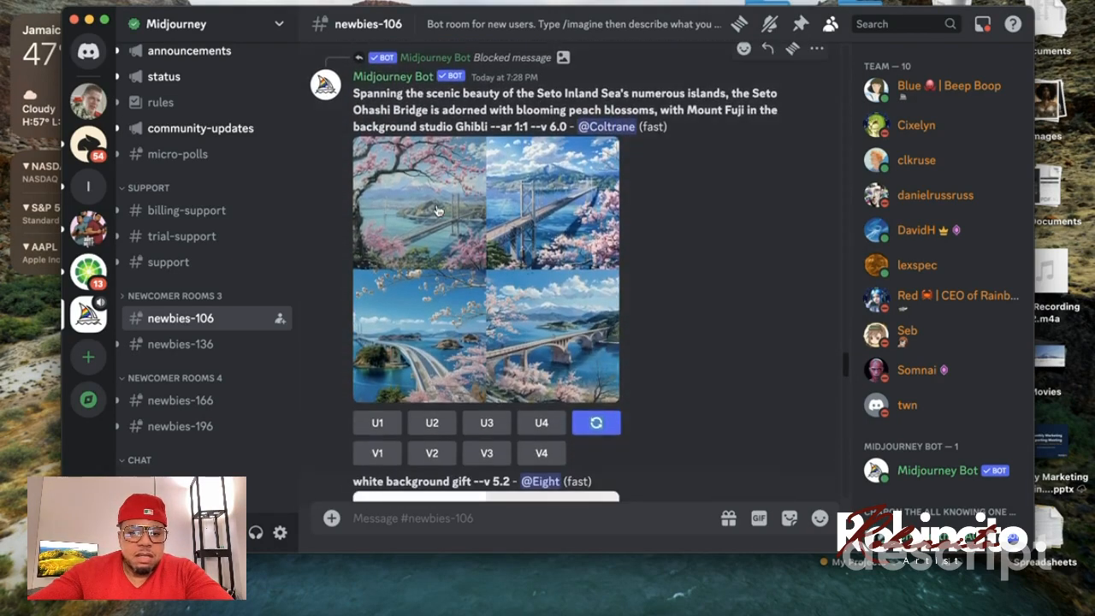
pyautogui.click(526, 304)
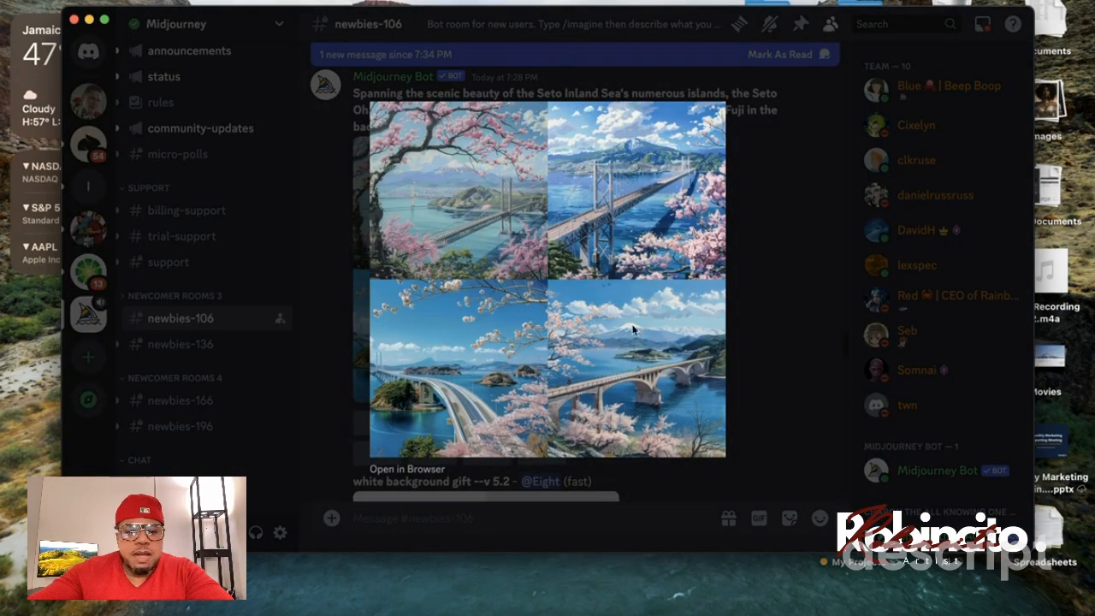
pyautogui.click(784, 334)
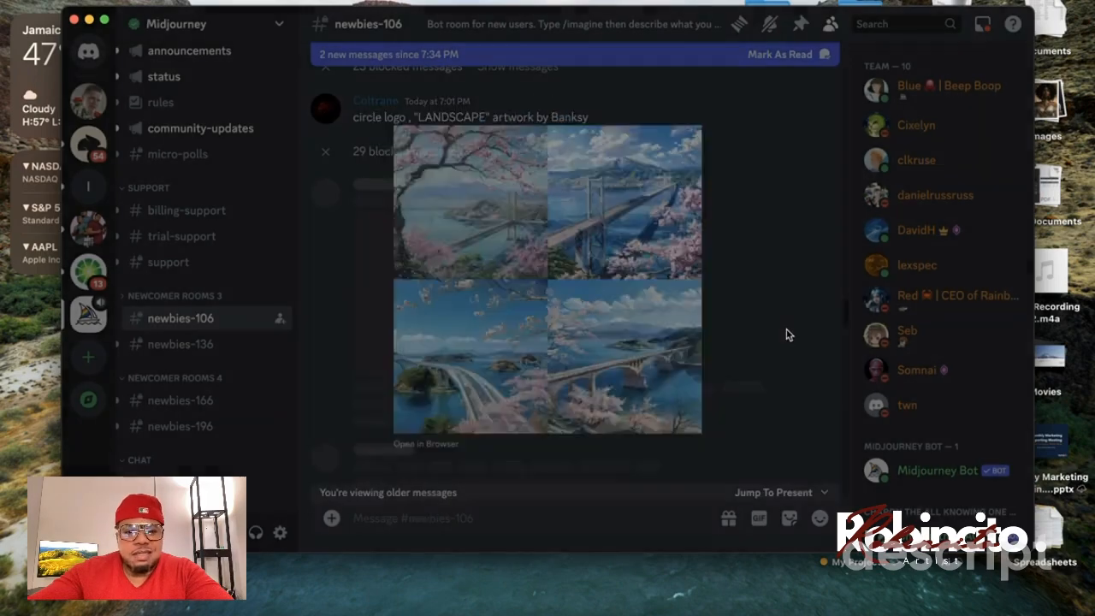
# - Examine the newcomer rooms in the channel list and the older prompts and images posted in newbies-106
pyautogui.scroll(5, 603, 355)
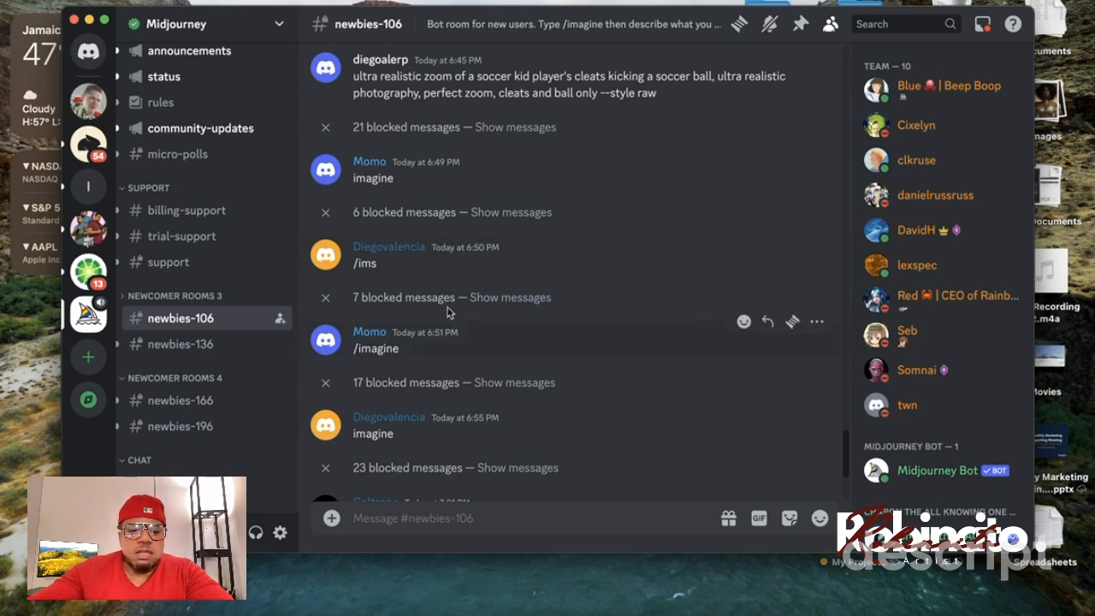
pyautogui.scroll(-1, 334, 392)
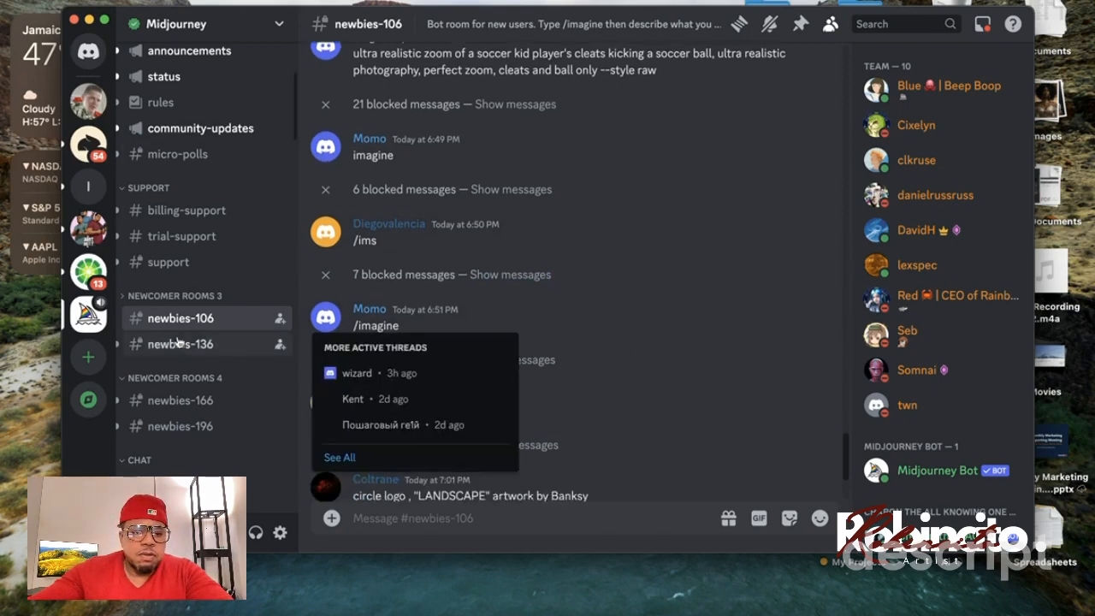
pyautogui.scroll(-3, 186, 286)
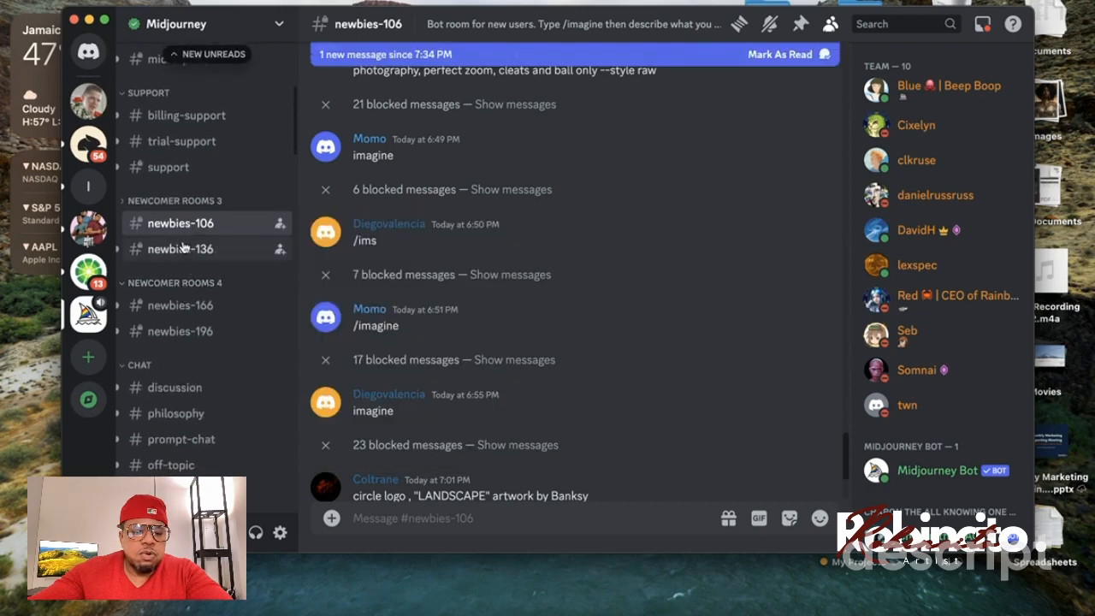
pyautogui.moveTo(192, 324)
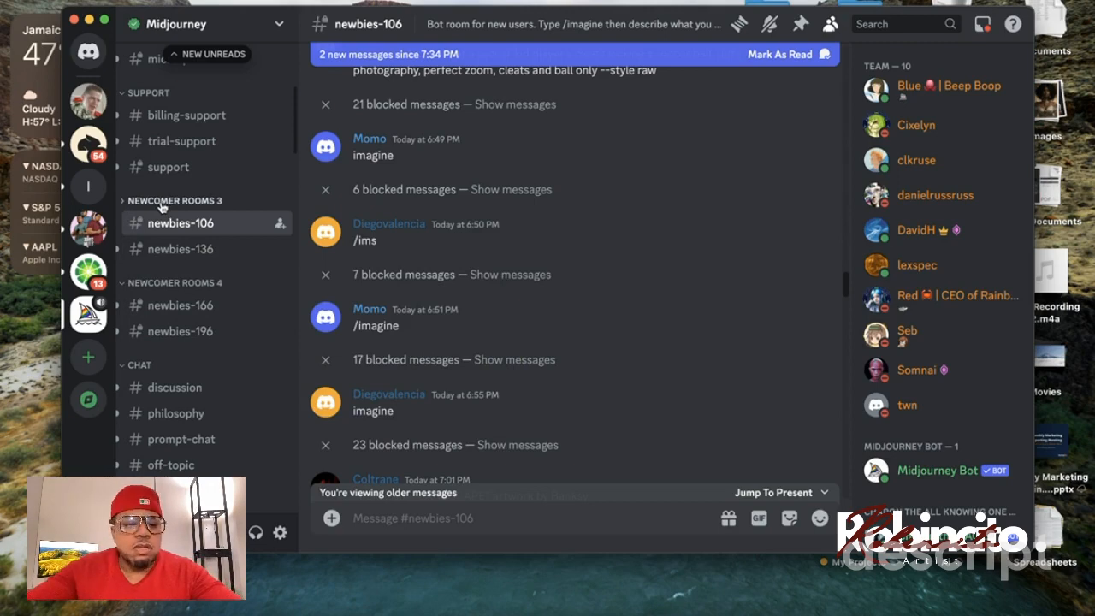
pyautogui.scroll(-5, 462, 307)
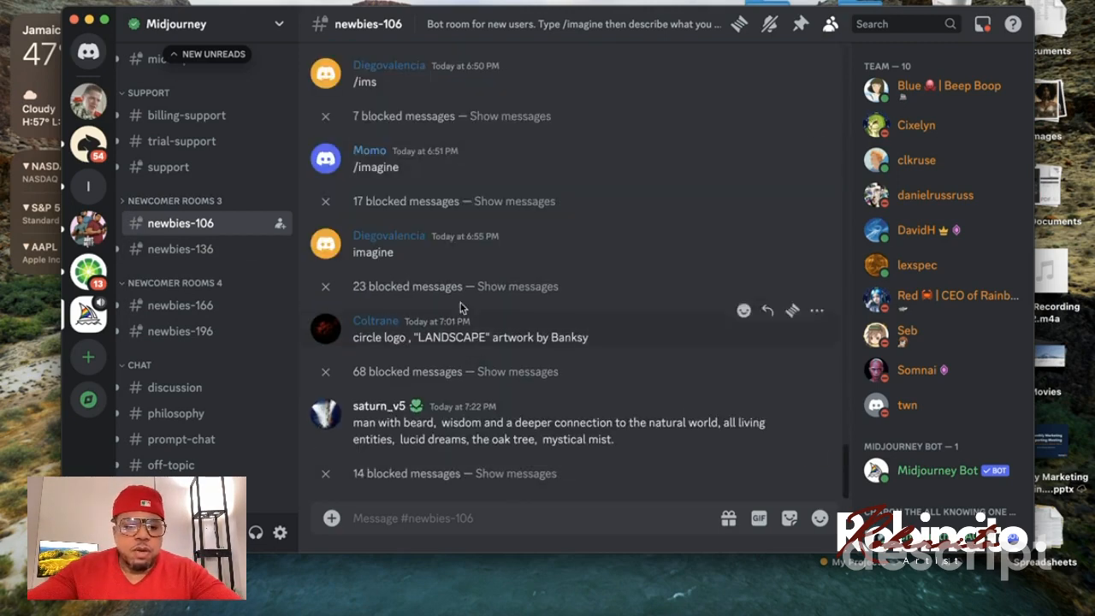
pyautogui.scroll(10, 537, 345)
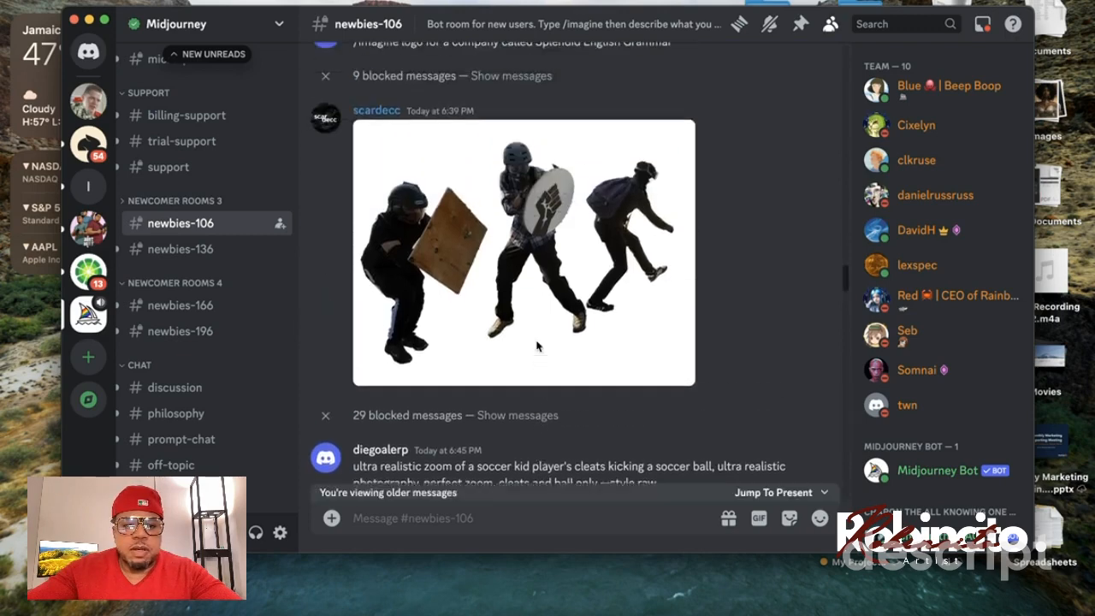
pyautogui.scroll(10, 538, 345)
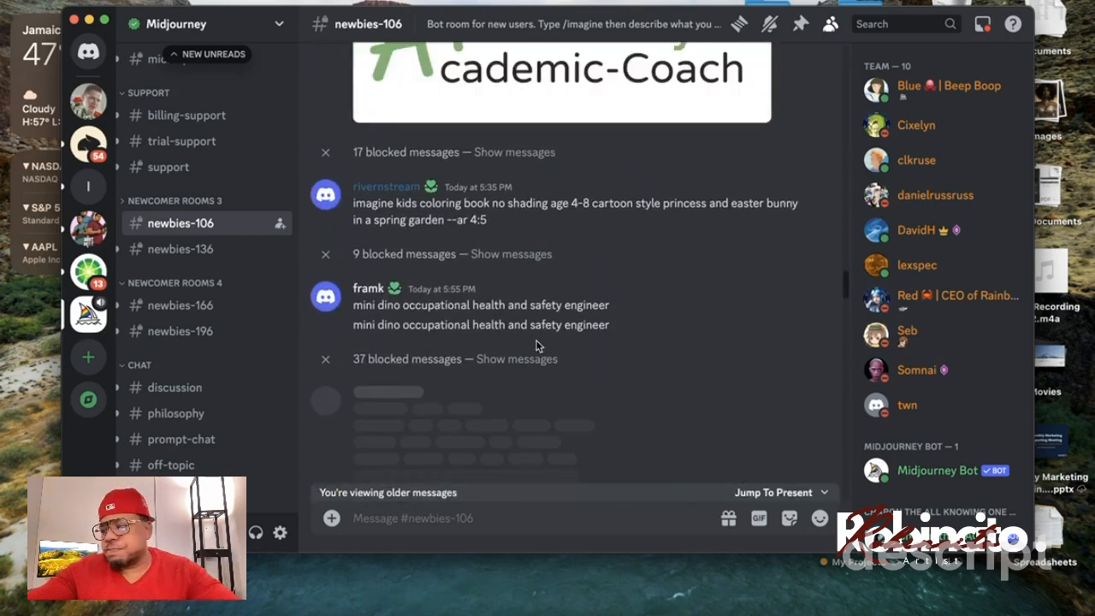
pyautogui.scroll(3, 537, 345)
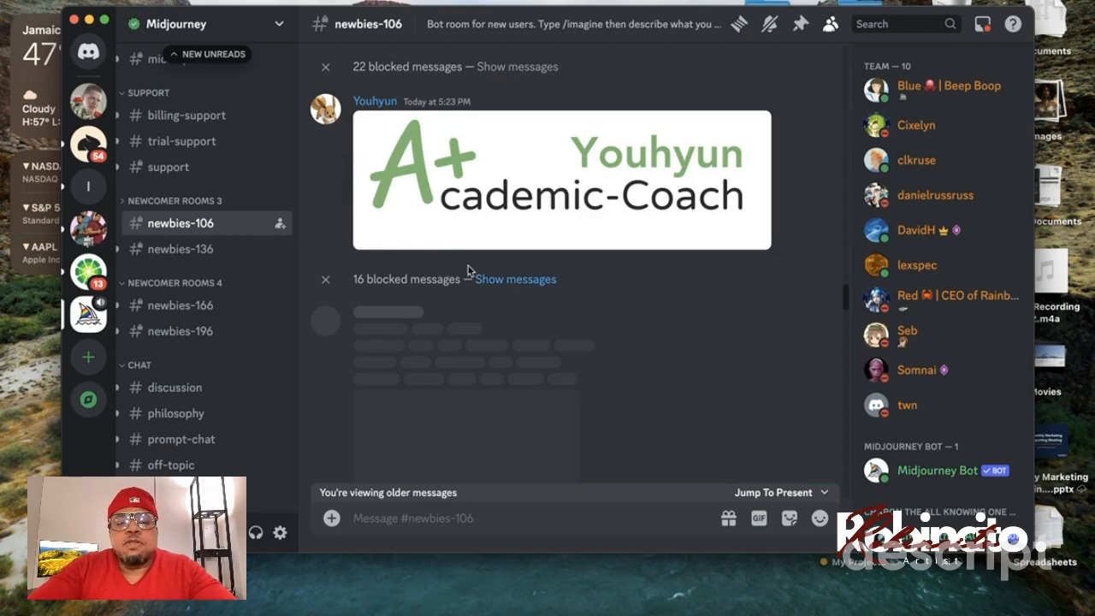
pyautogui.scroll(-10, 621, 357)
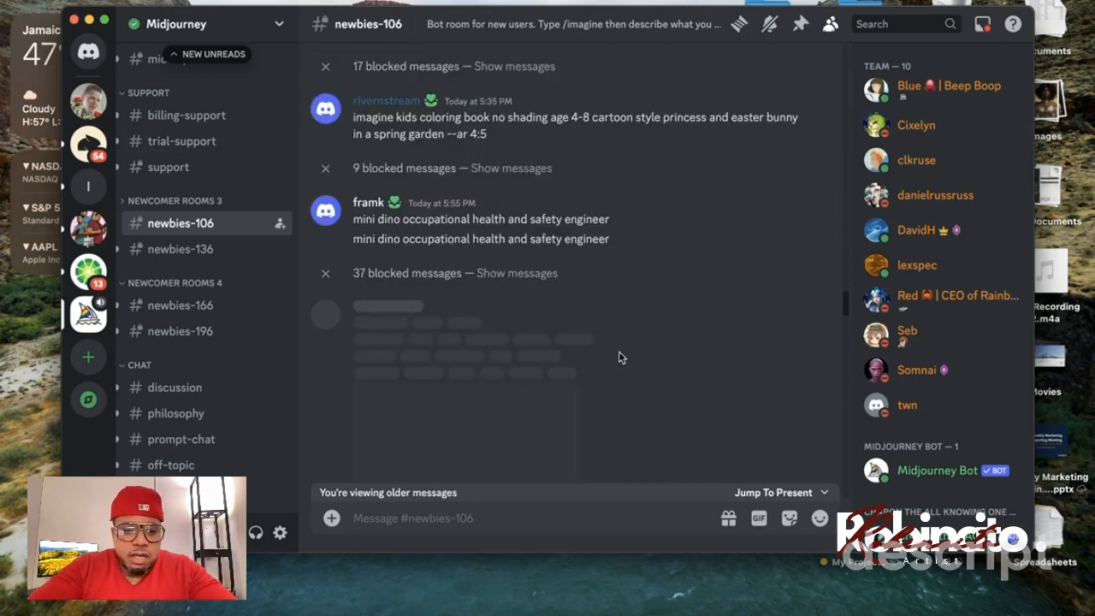
pyautogui.scroll(-10, 621, 356)
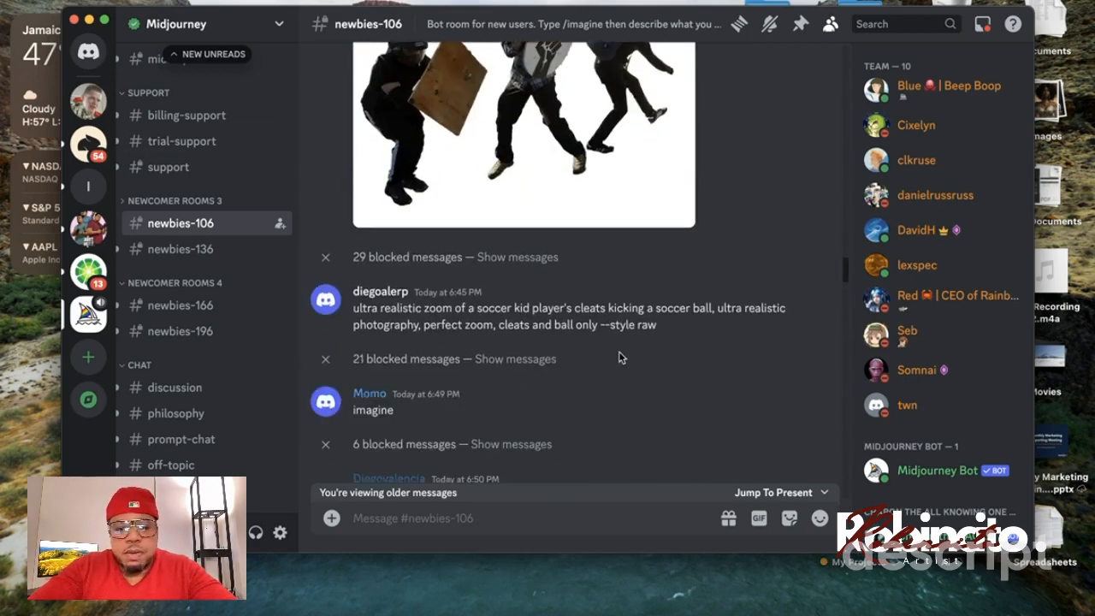
pyautogui.scroll(-10, 621, 357)
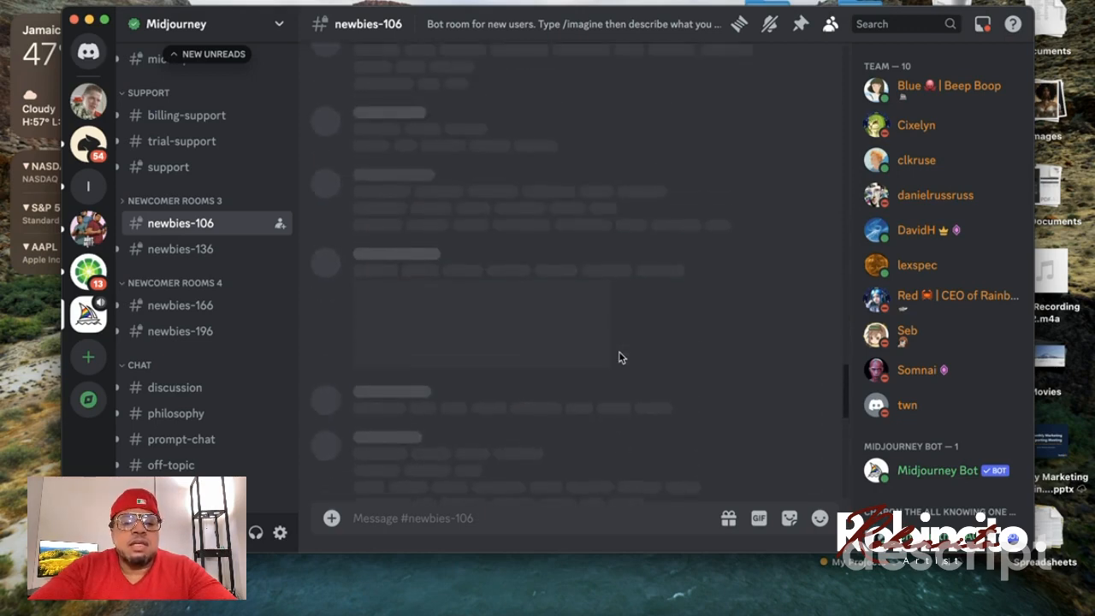
pyautogui.scroll(-10, 621, 357)
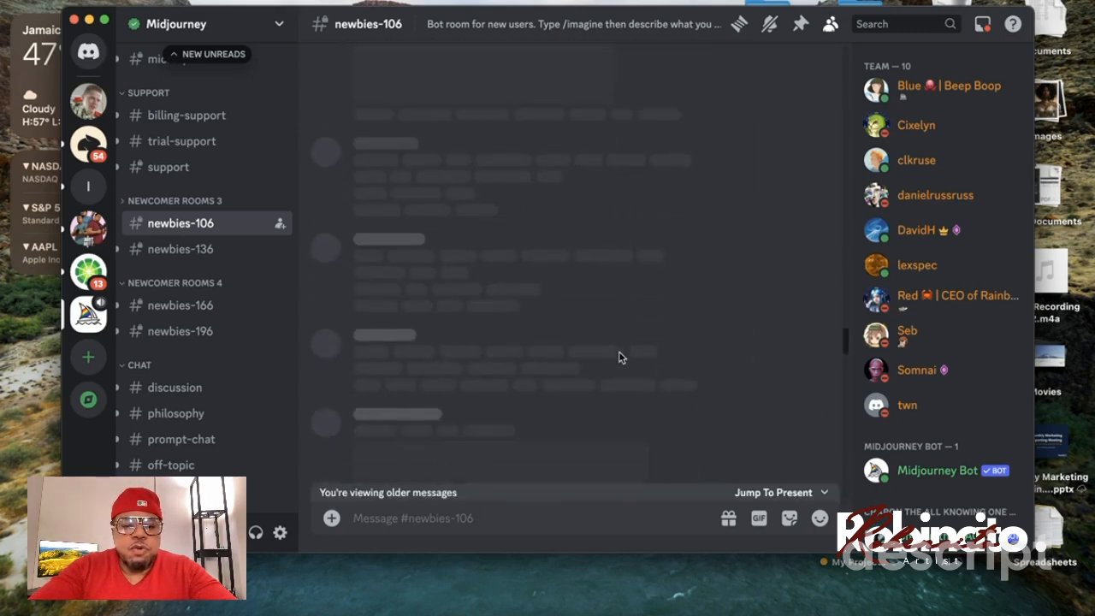
pyautogui.scroll(-5, 620, 358)
pyautogui.scroll(5, 620, 358)
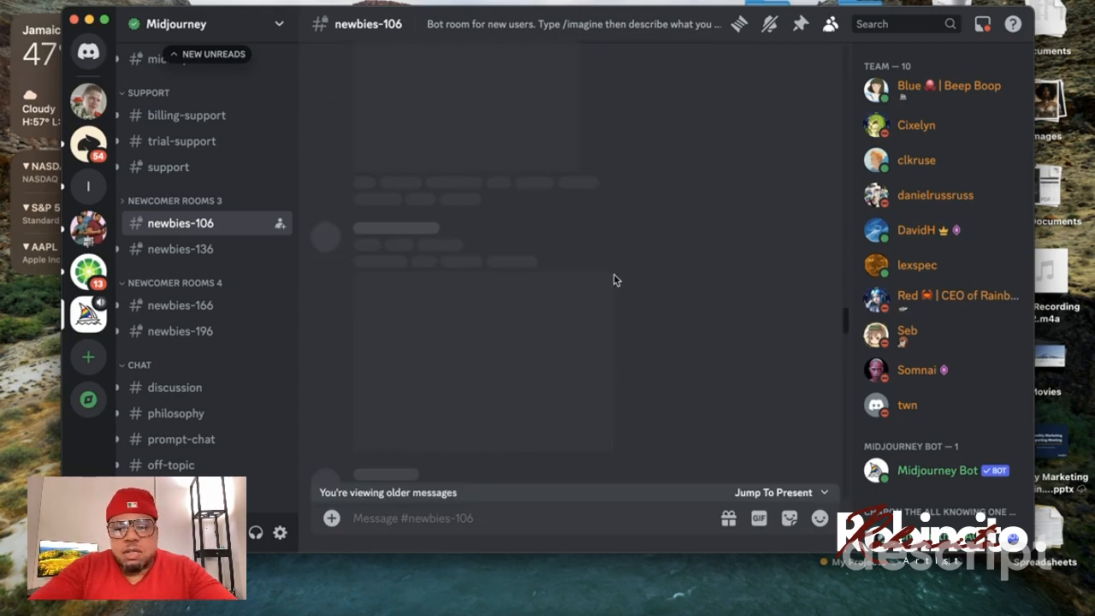
pyautogui.scroll(10, 616, 274)
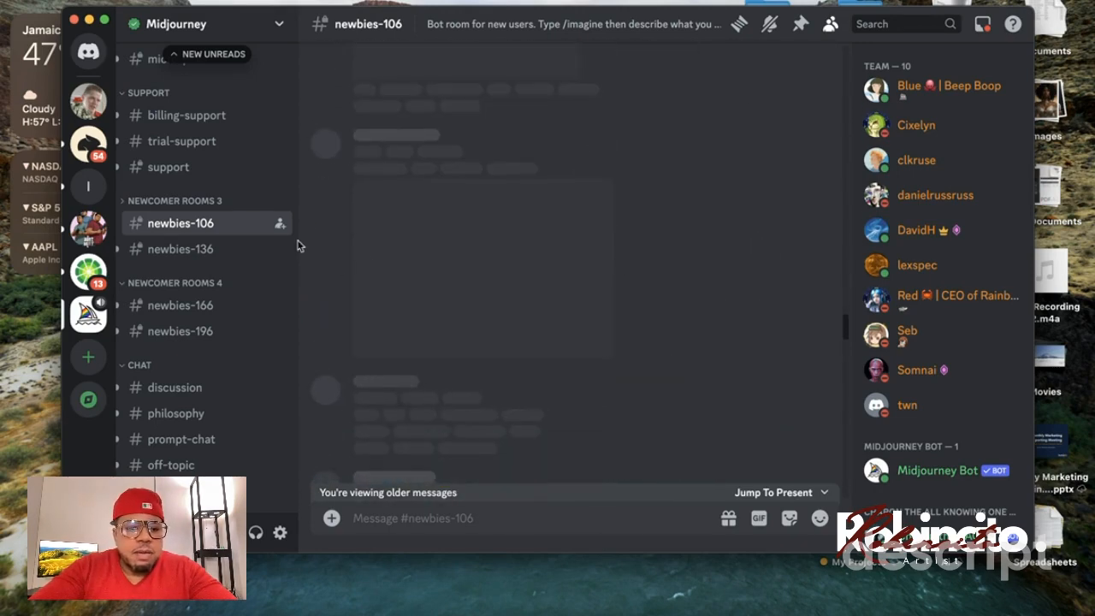
# - Leave the Midjourney server and go to the personal server that has the zina channel
pyautogui.moveTo(180, 233)
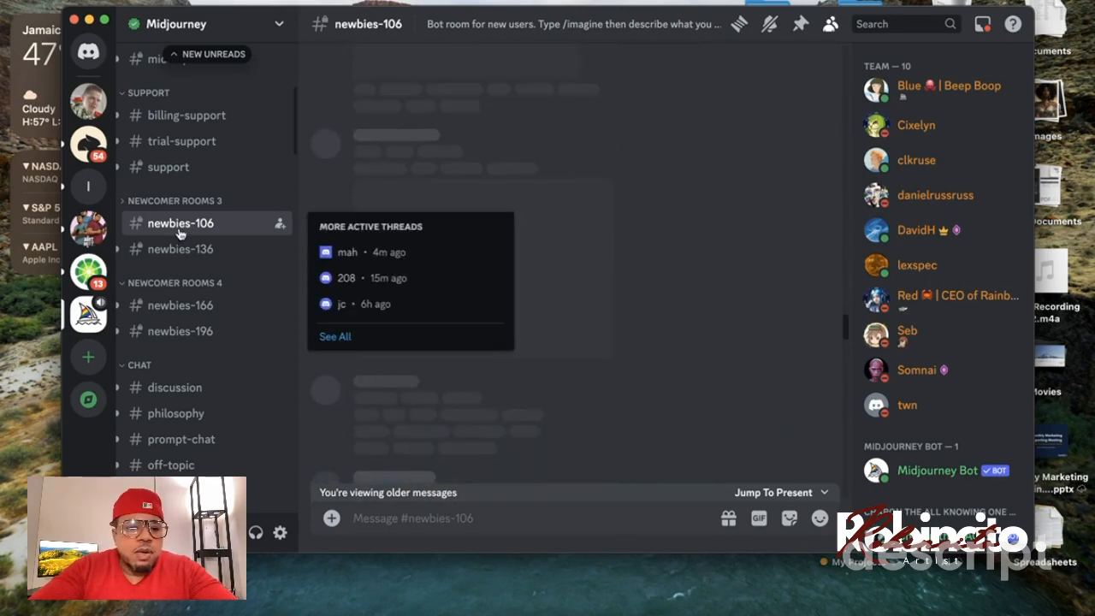
pyautogui.click(90, 233)
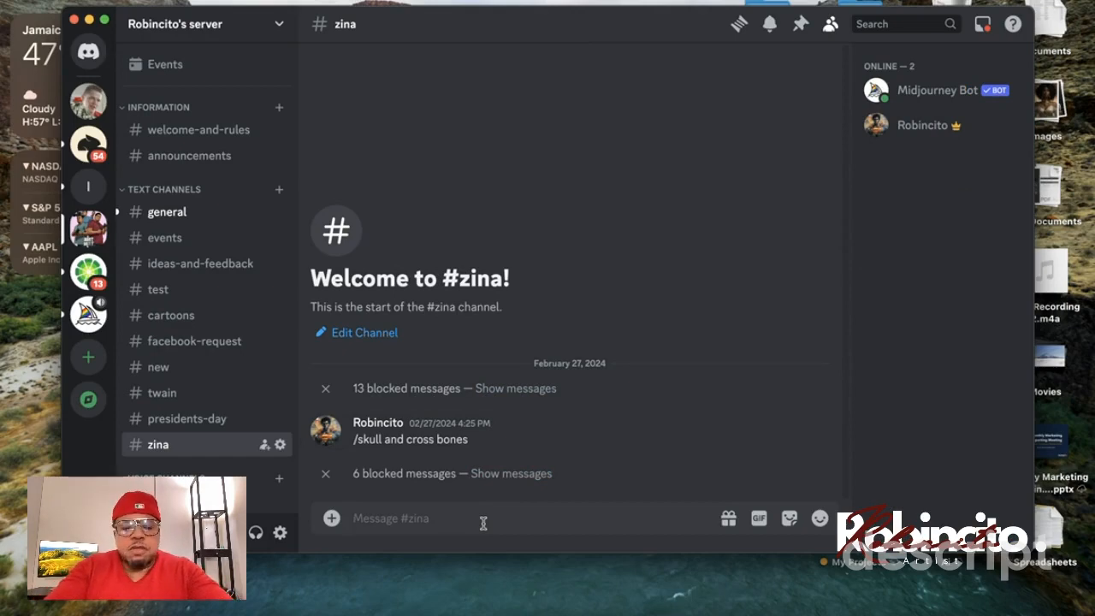
# - Submit an /imagine request to the Midjourney Bot with the prompt "panda wearing a baseball cap"
pyautogui.write('/')
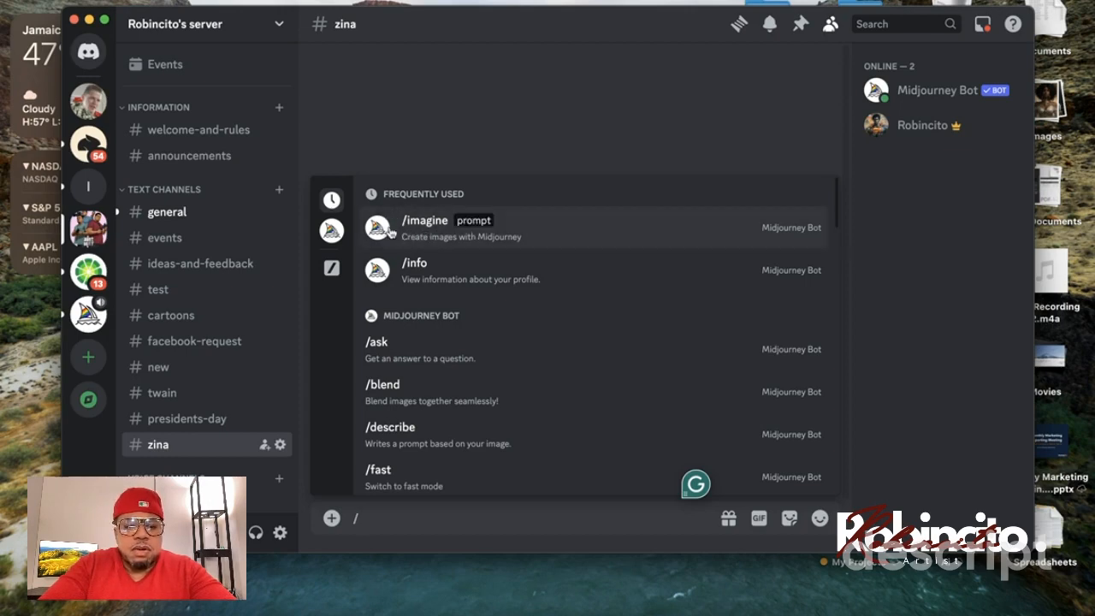
pyautogui.click(489, 227)
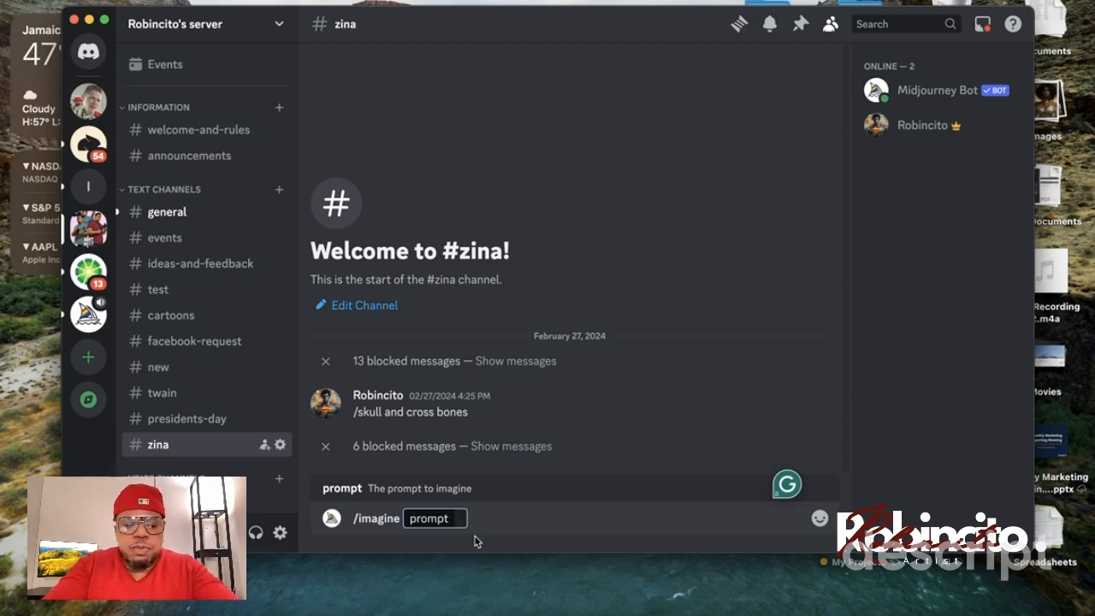
pyautogui.write('panda')
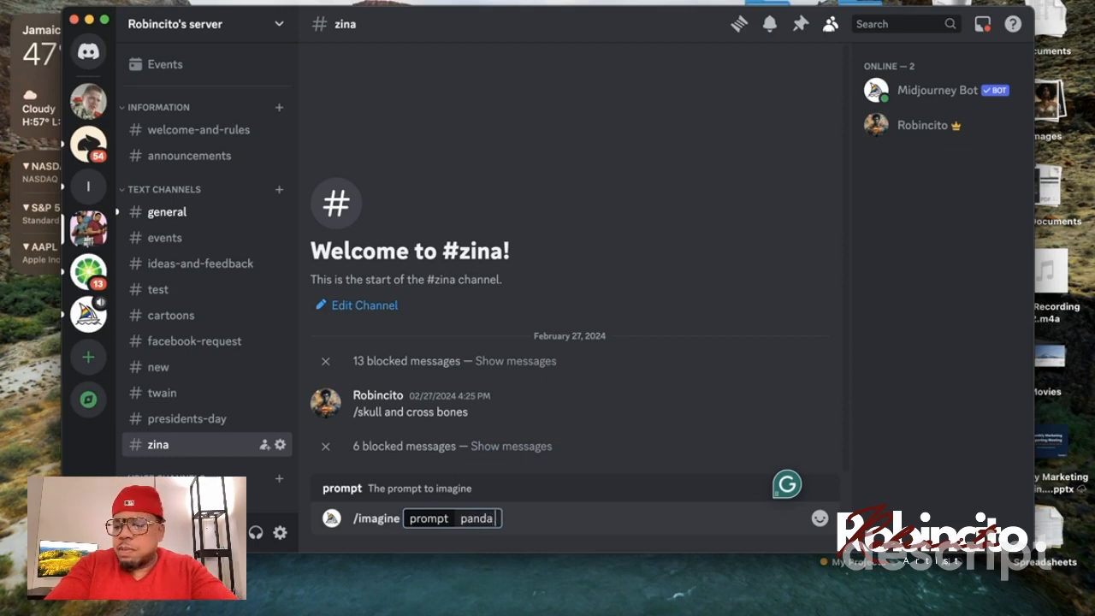
pyautogui.write(' weraing a base')
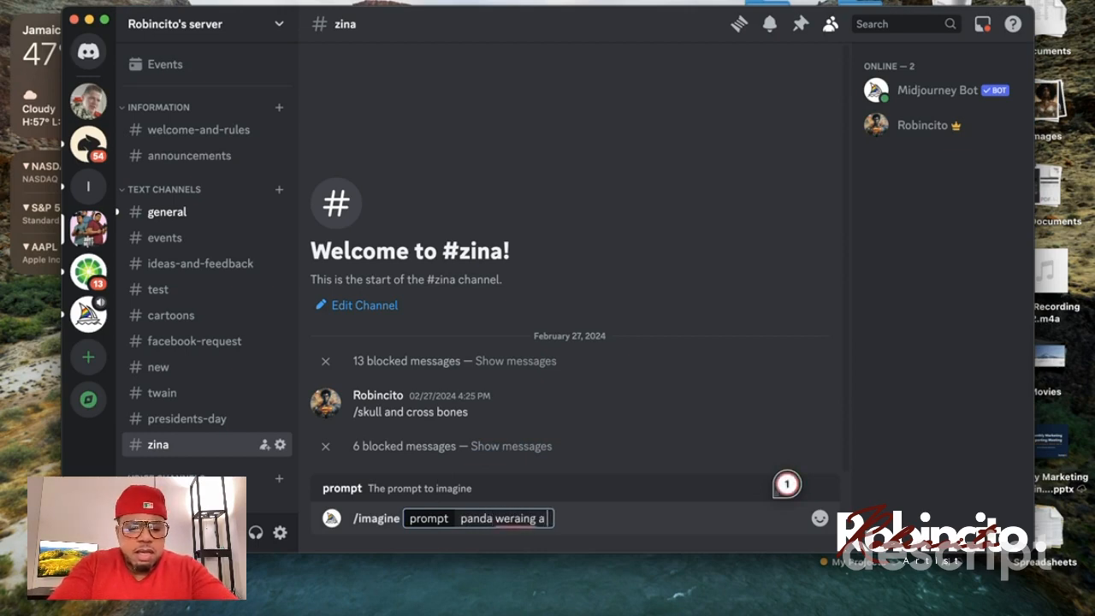
pyautogui.write('ball cap')
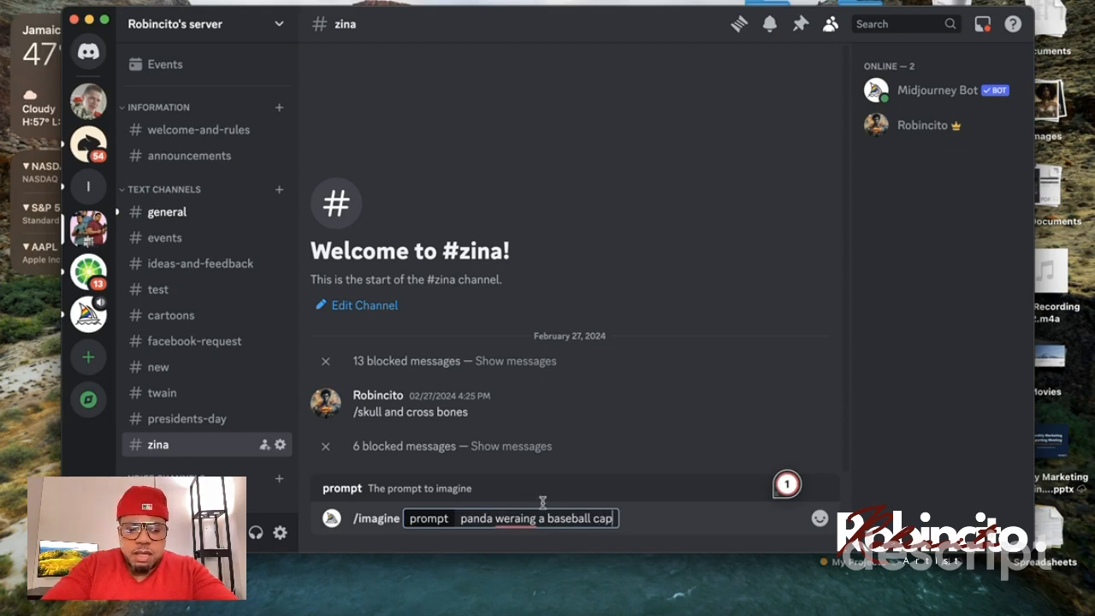
pyautogui.moveTo(519, 516)
pyautogui.click(559, 425)
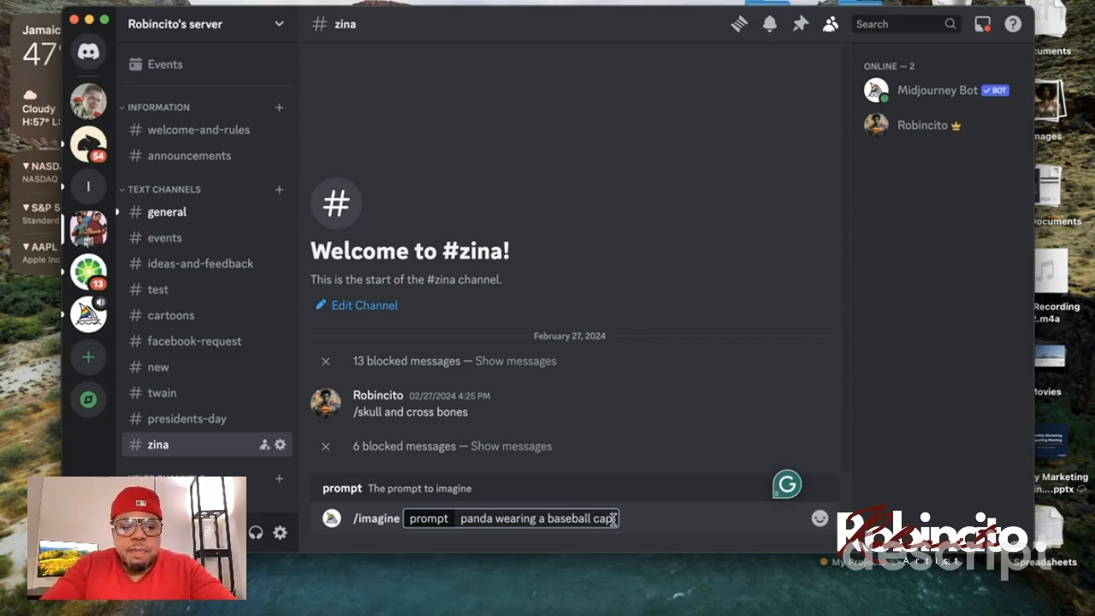
pyautogui.press('Return')
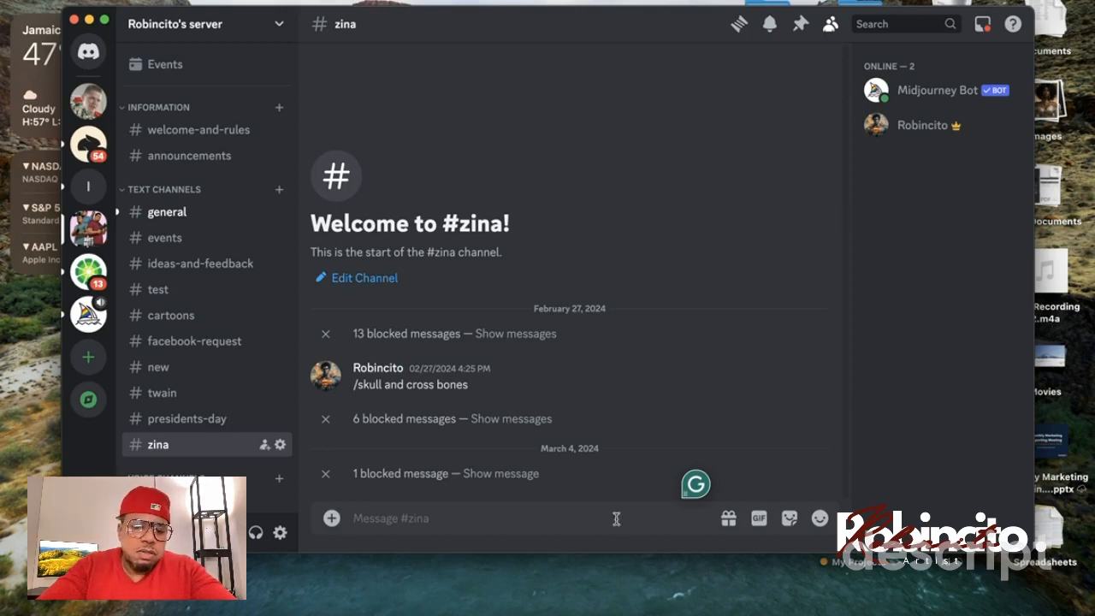
# - Reveal the blocked Midjourney Bot message dated March 4, 2024 that holds the generated panda images
pyautogui.click(508, 473)
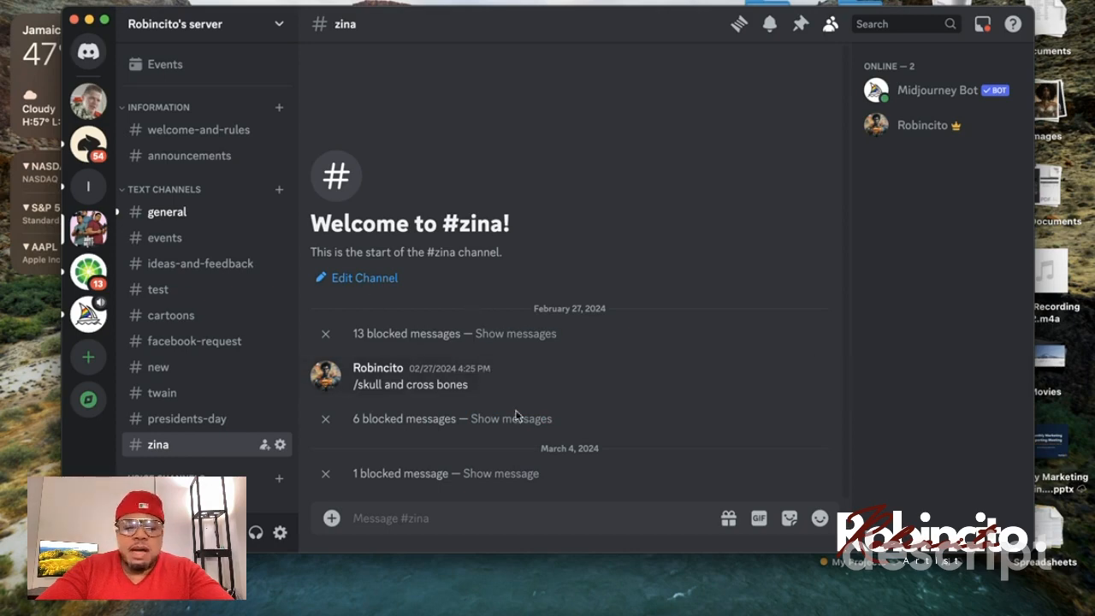
pyautogui.click(484, 473)
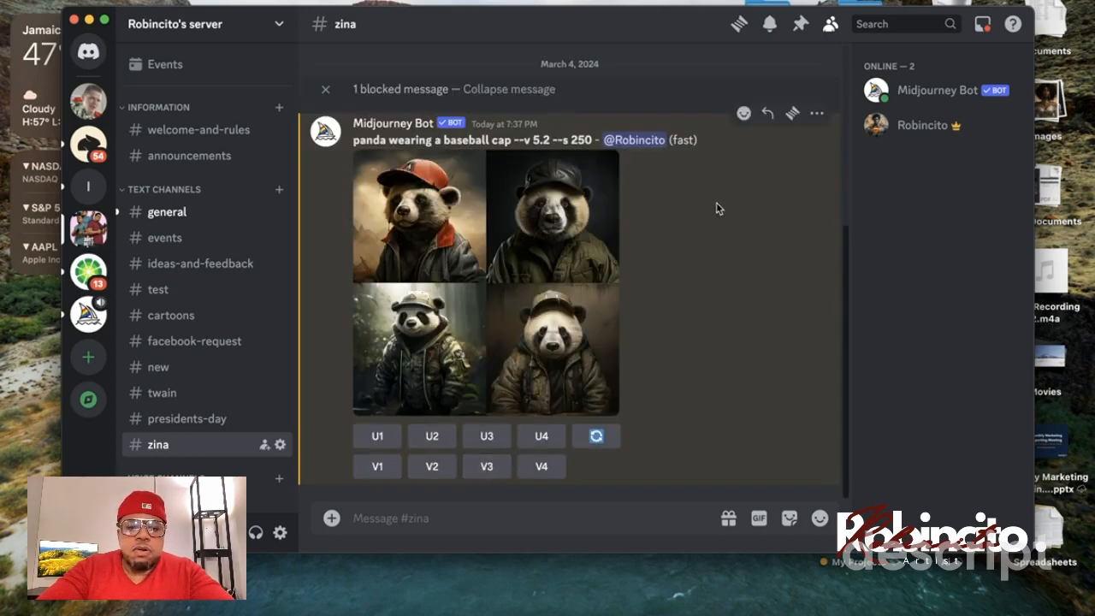
pyautogui.scroll(5, 716, 208)
pyautogui.scroll(-3, 717, 208)
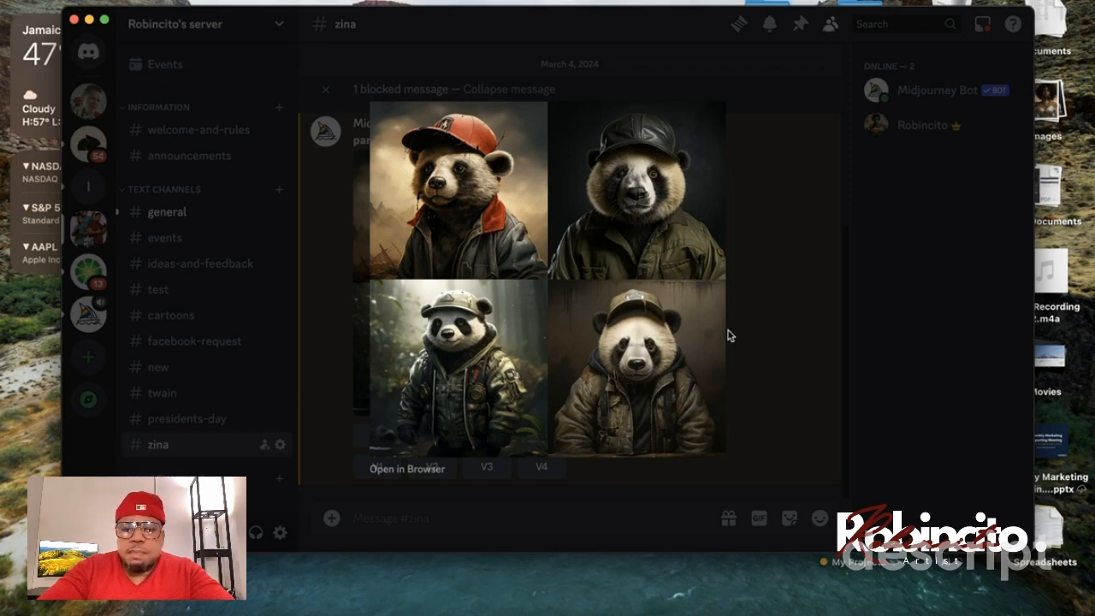
# - View the four-image panda grid enlarged and close its preview when done
pyautogui.click(789, 283)
pyautogui.click(513, 285)
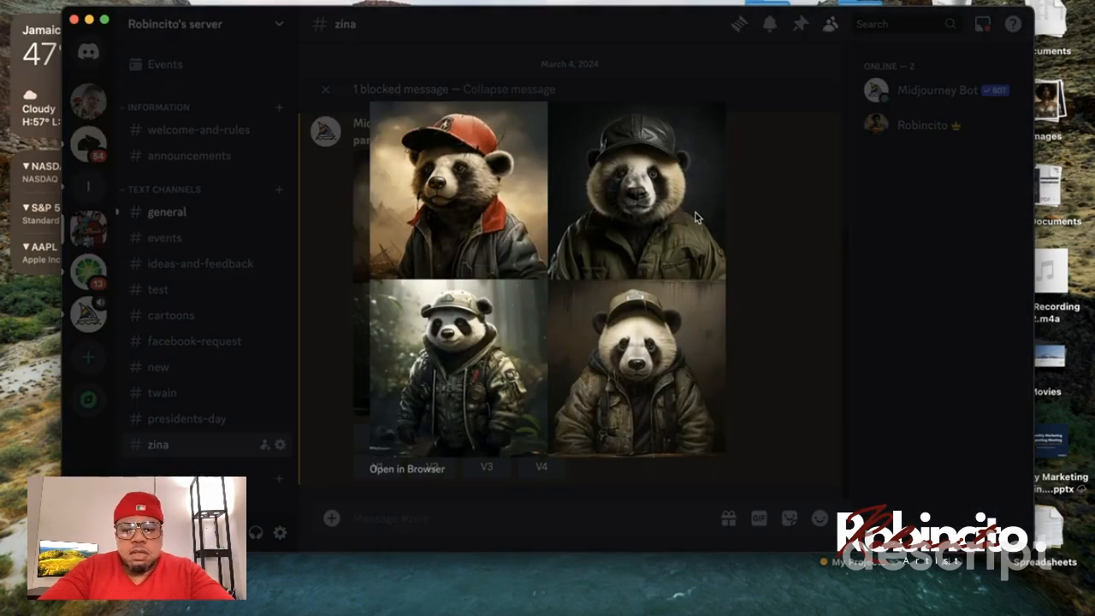
pyautogui.click(826, 290)
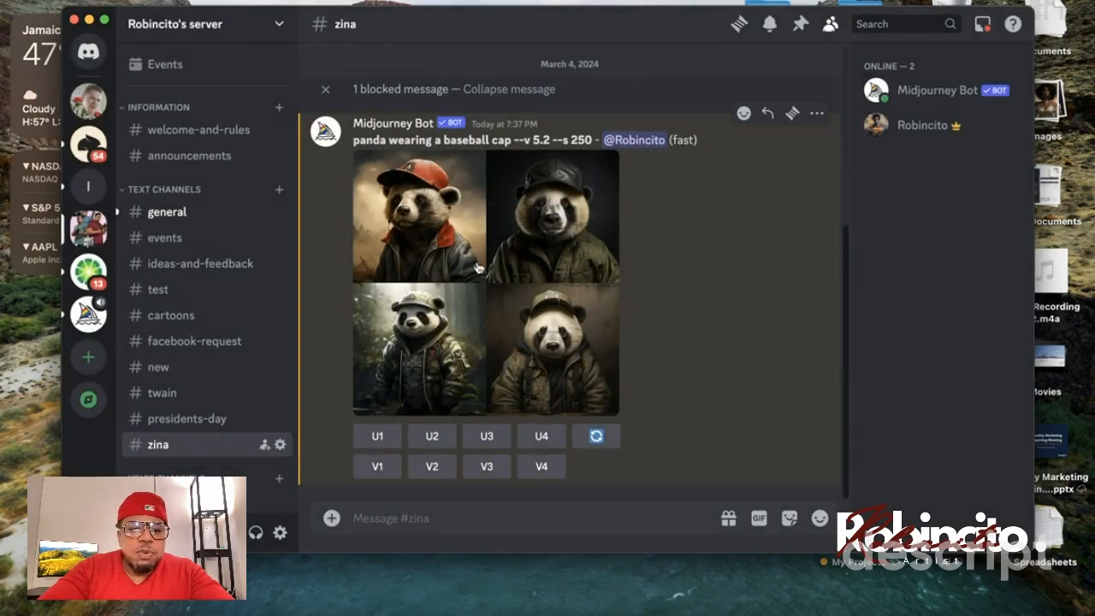
pyautogui.click(477, 267)
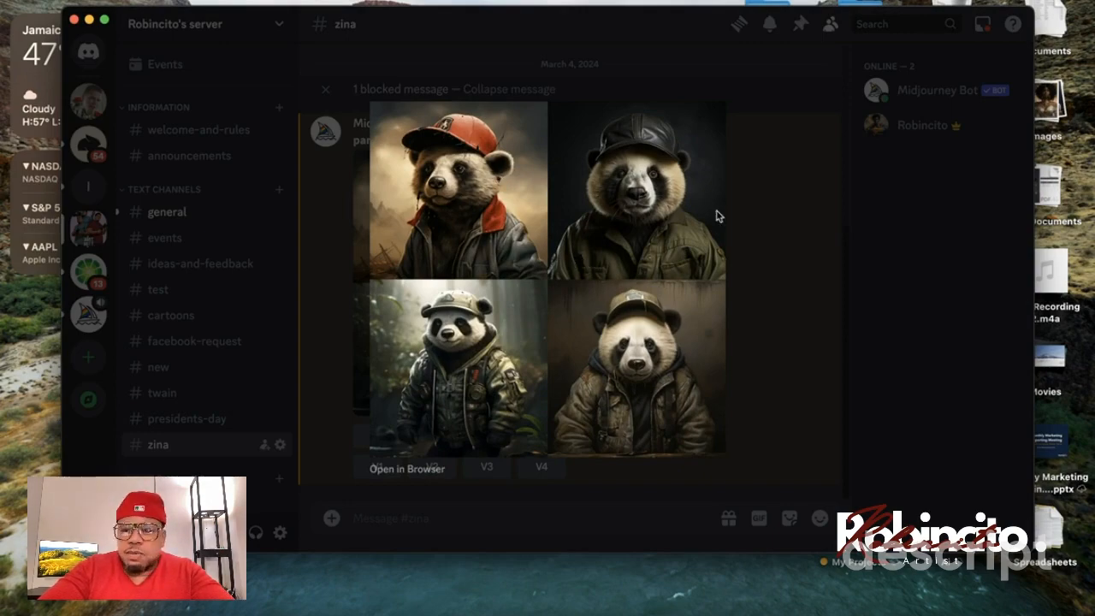
pyautogui.click(785, 236)
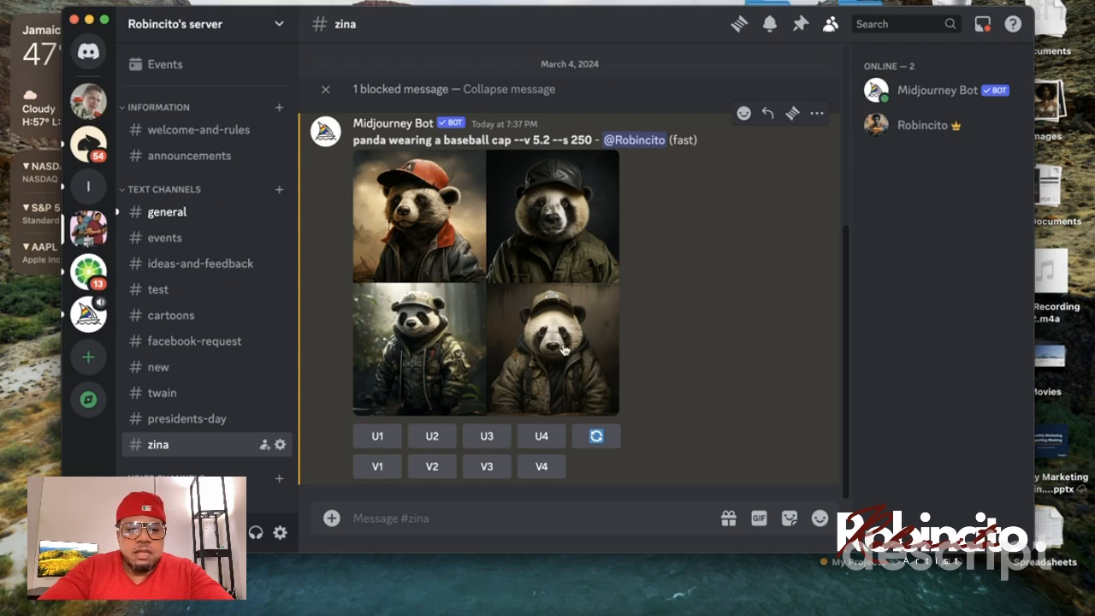
# - Upscale the first image of the panda grid with U1 and view the result enlarged, closing its preview when done
pyautogui.click(376, 437)
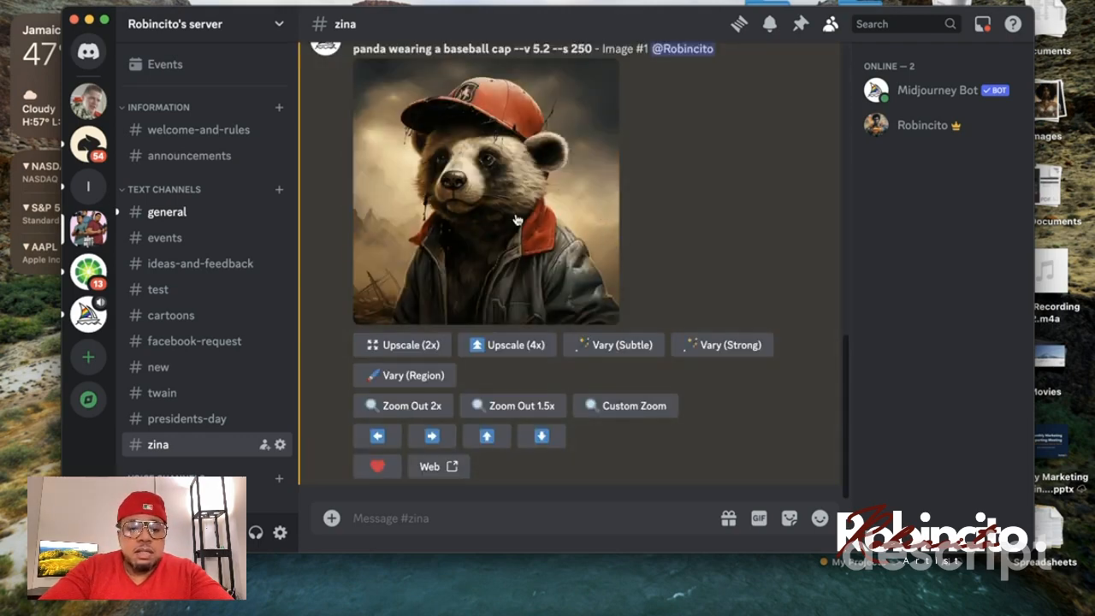
pyautogui.click(517, 221)
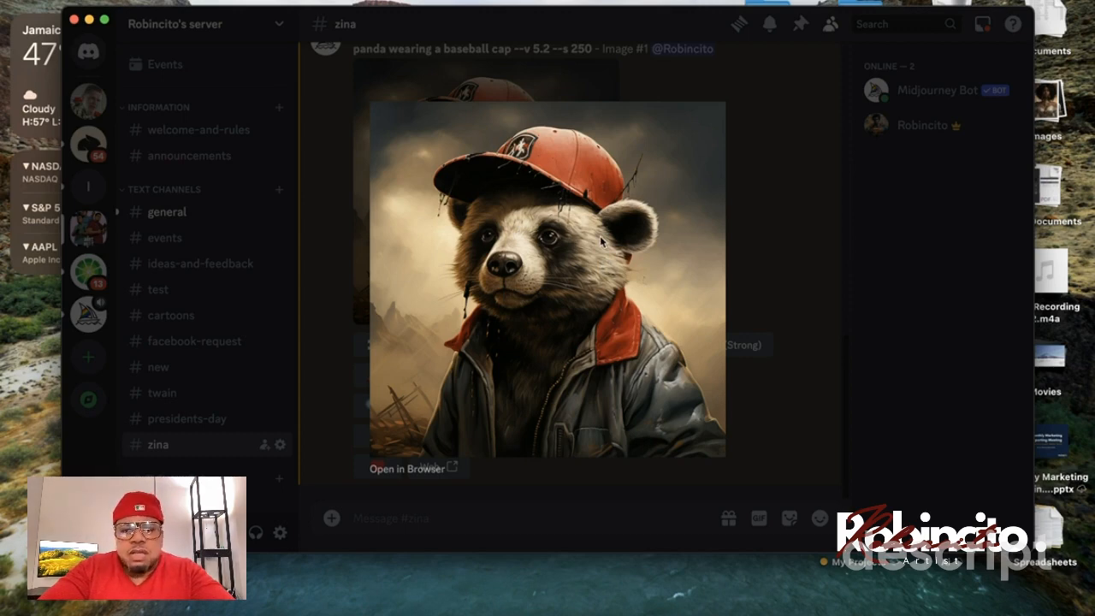
pyautogui.click(758, 208)
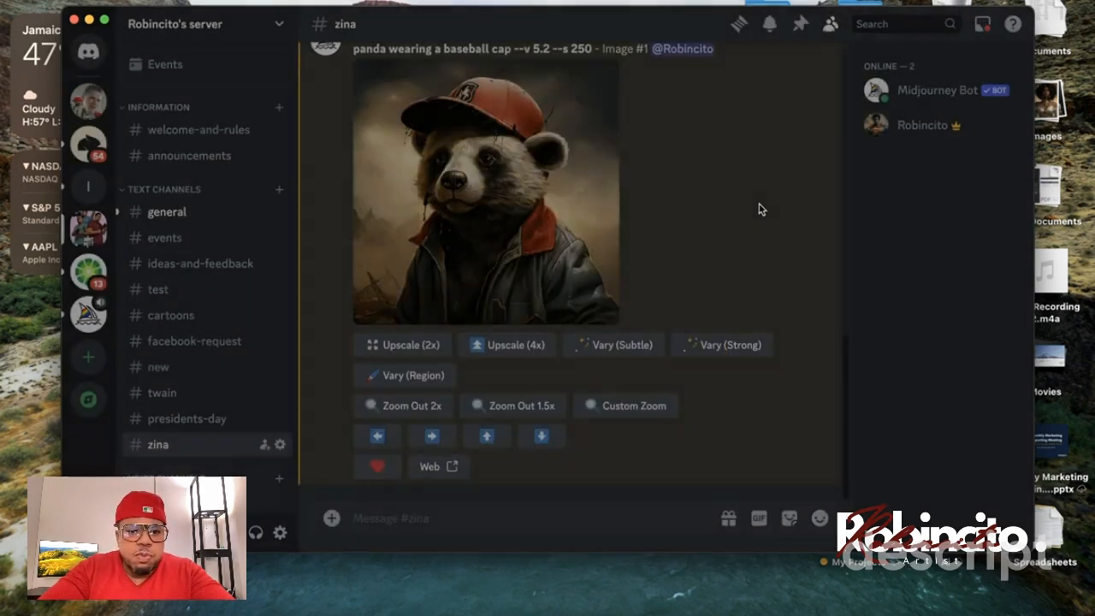
pyautogui.scroll(1, 636, 275)
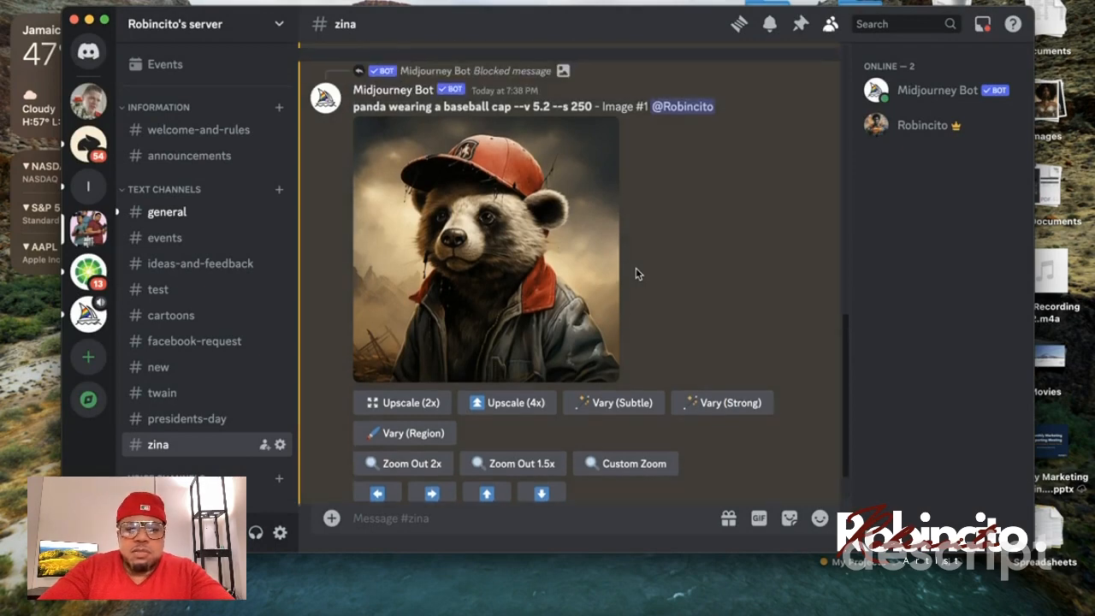
pyautogui.scroll(-1, 635, 275)
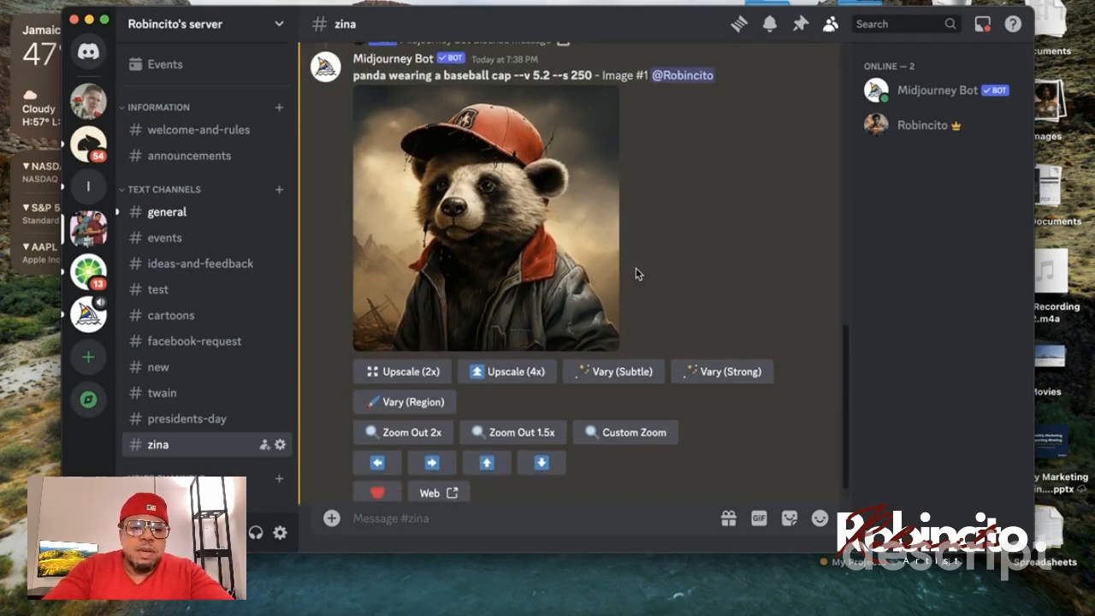
pyautogui.click(560, 226)
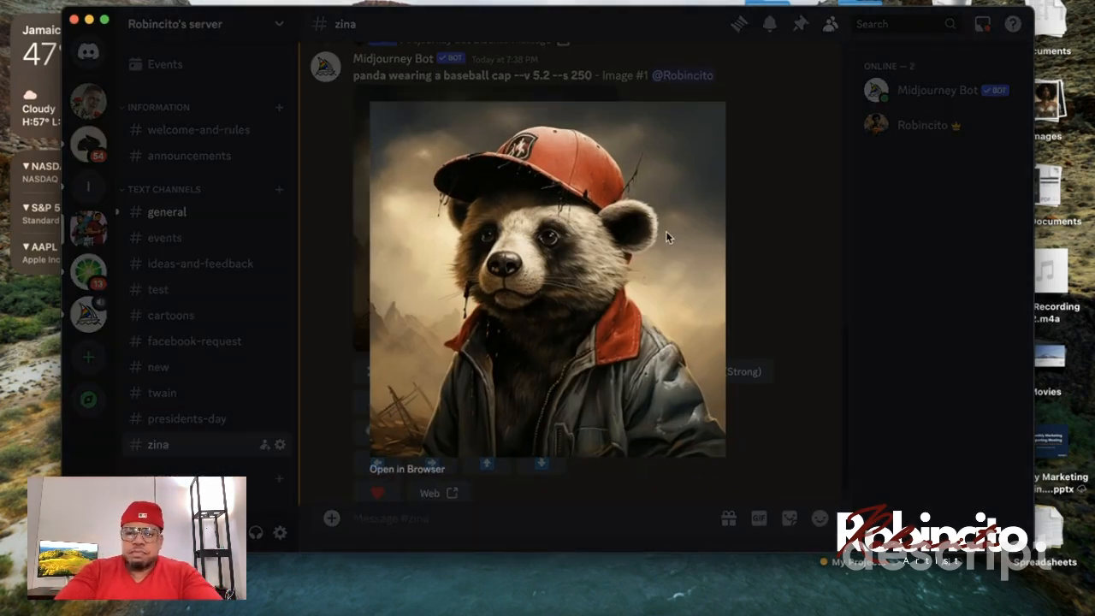
pyautogui.click(797, 260)
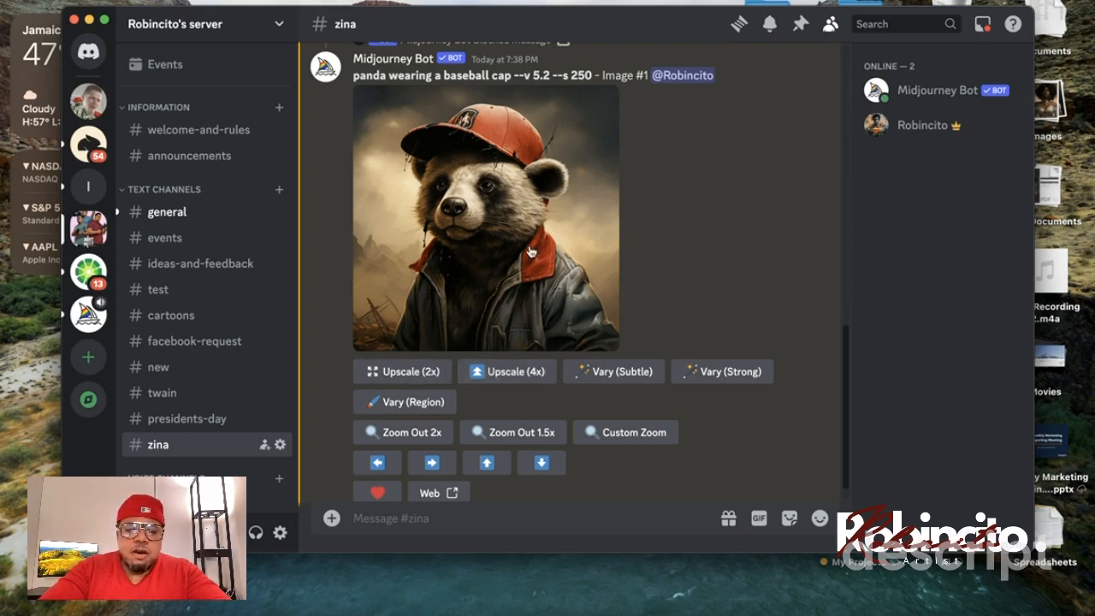
# - Examine the four-image panda grid with its U and V options and the single upscaled image with its editing options
pyautogui.scroll(1, 751, 226)
pyautogui.scroll(5, 751, 226)
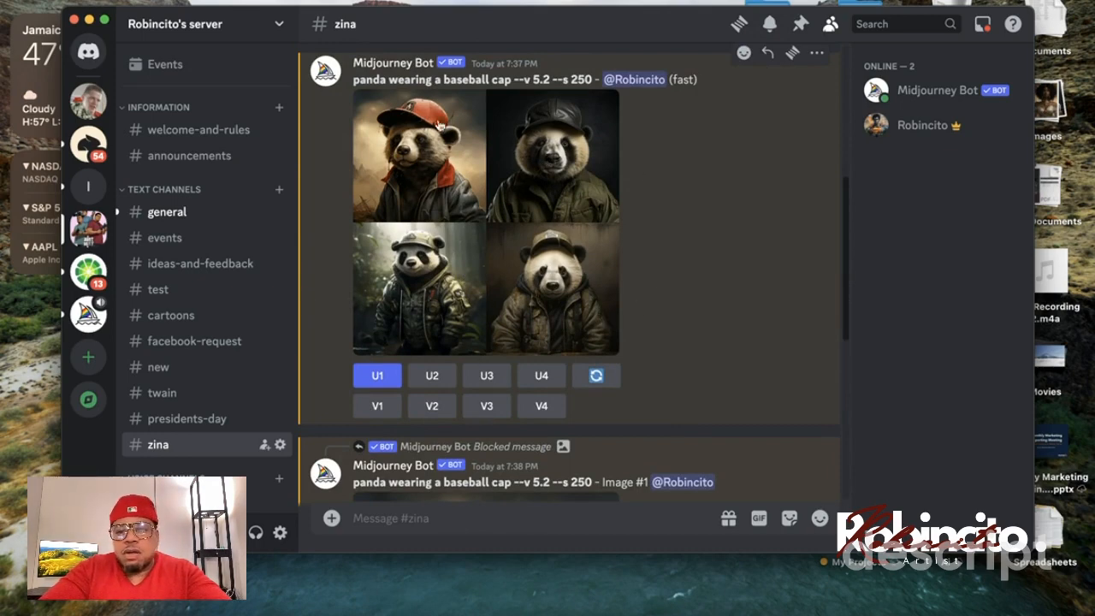
pyautogui.scroll(2, 436, 246)
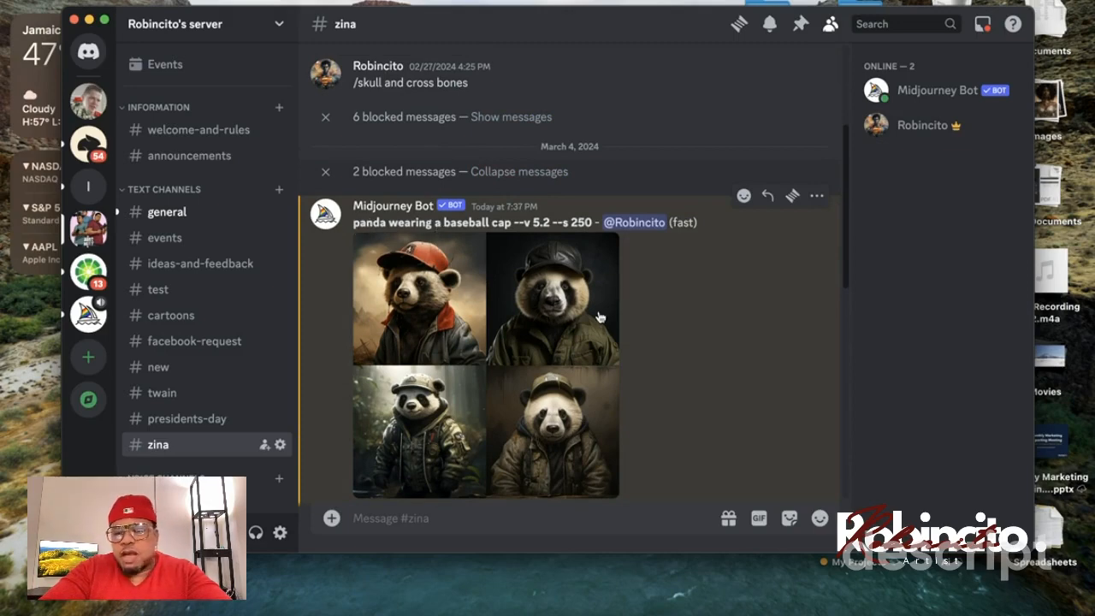
pyautogui.scroll(-3, 599, 316)
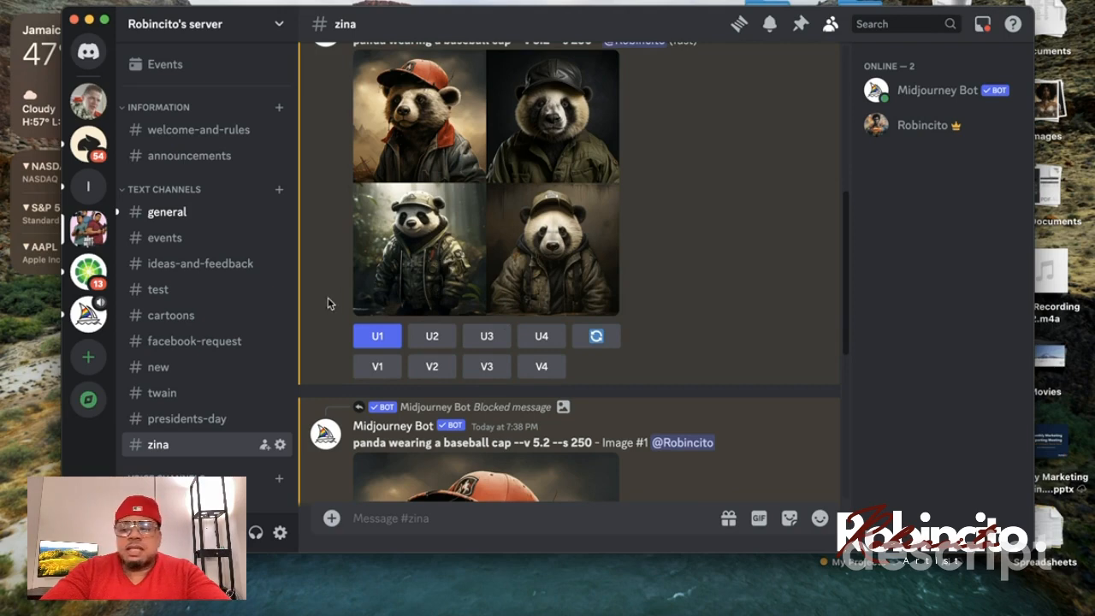
pyautogui.scroll(3, 450, 220)
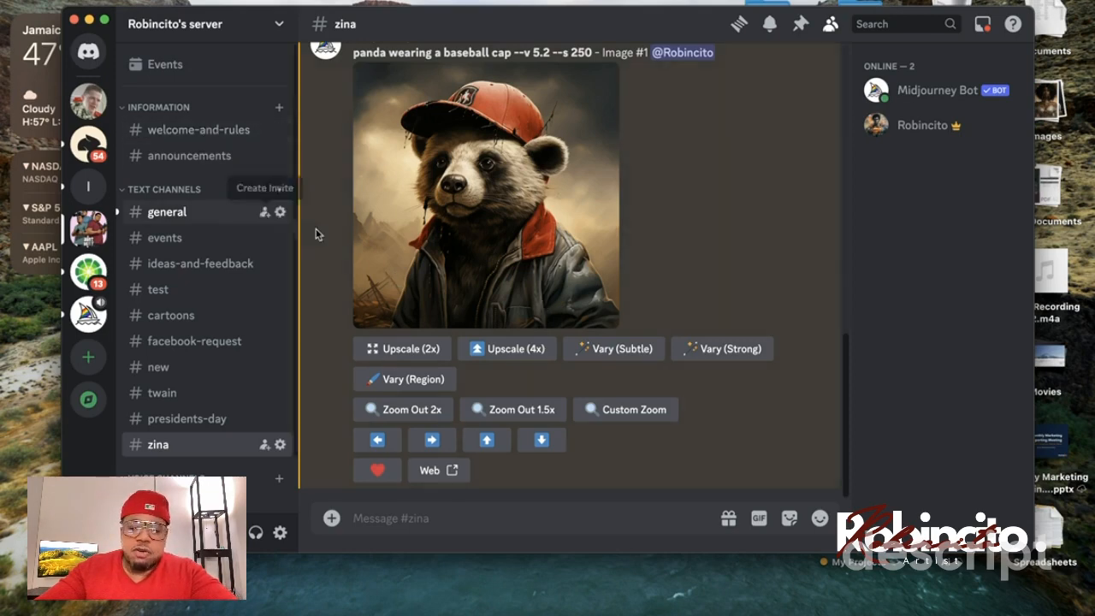
pyautogui.click(415, 410)
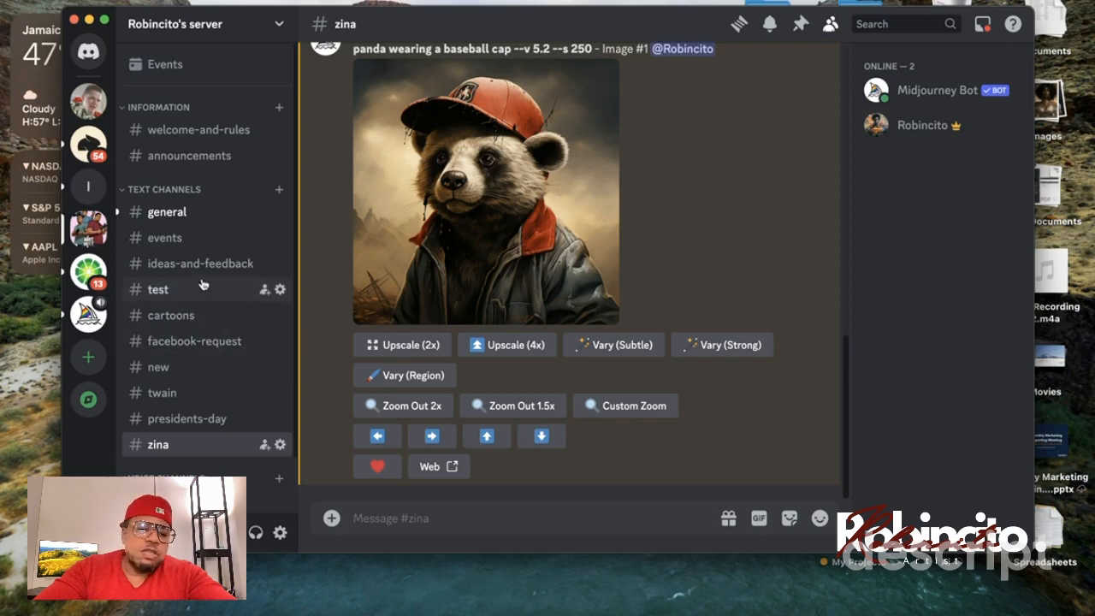
pyautogui.scroll(1, 513, 222)
pyautogui.scroll(15, 512, 222)
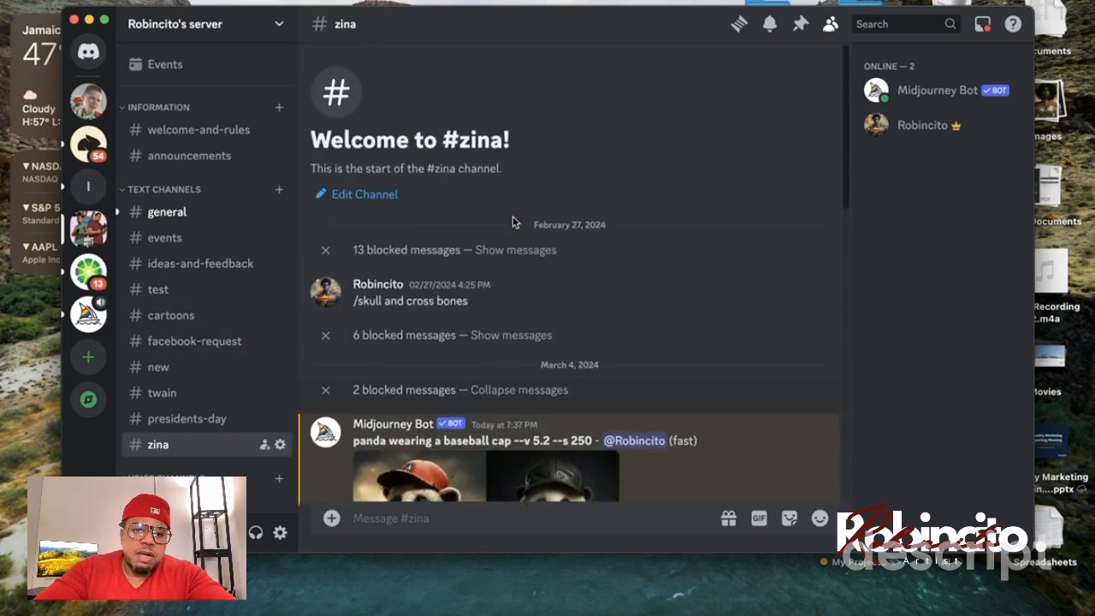
pyautogui.scroll(-5, 512, 222)
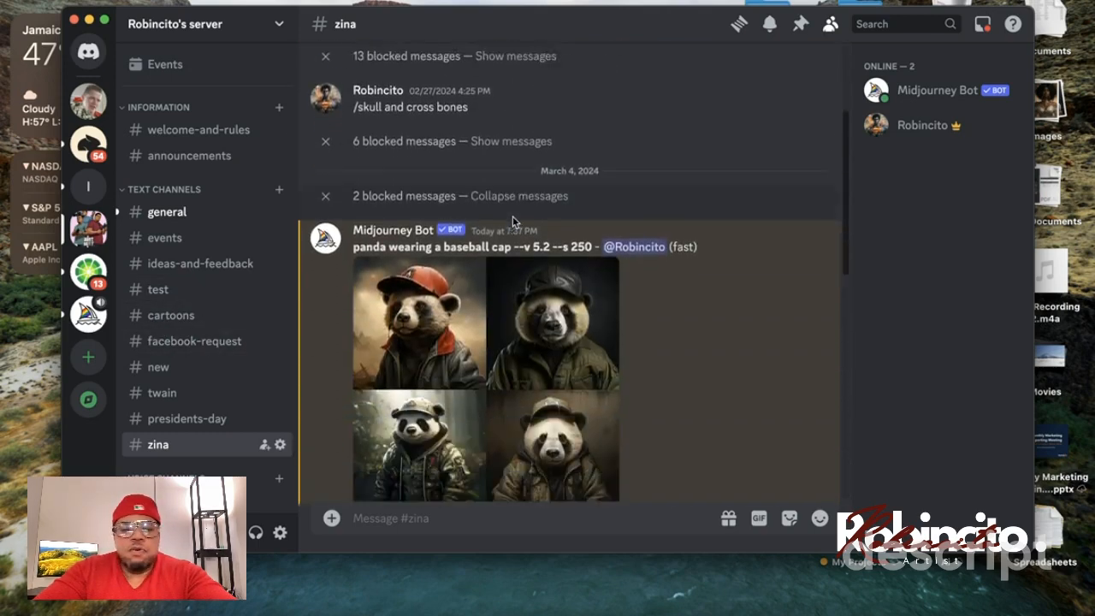
pyautogui.scroll(-3, 513, 221)
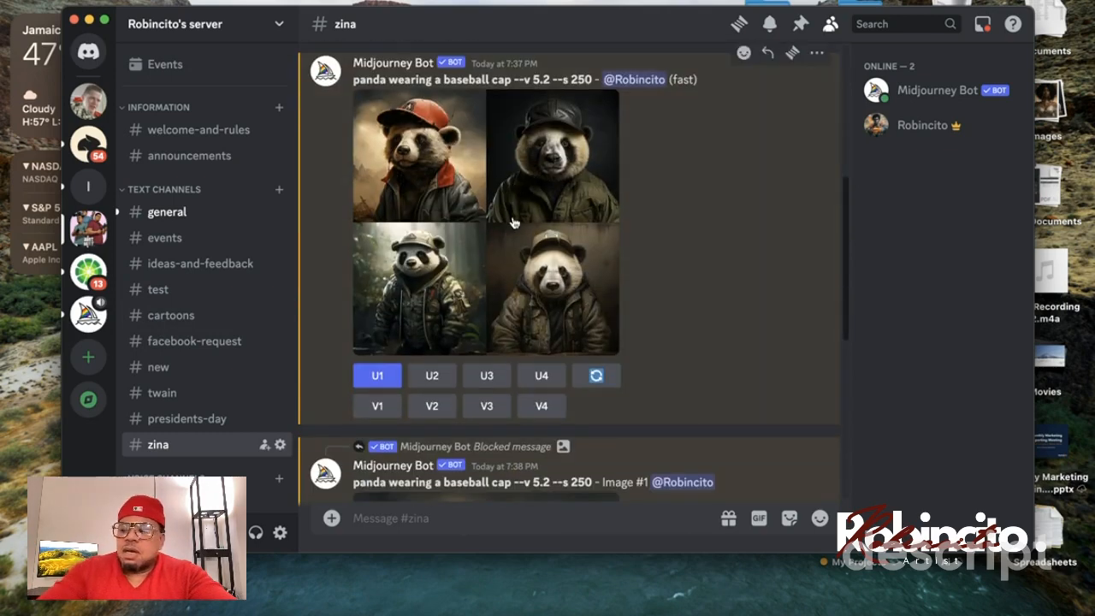
pyautogui.scroll(-2, 512, 222)
pyautogui.scroll(-1, 512, 221)
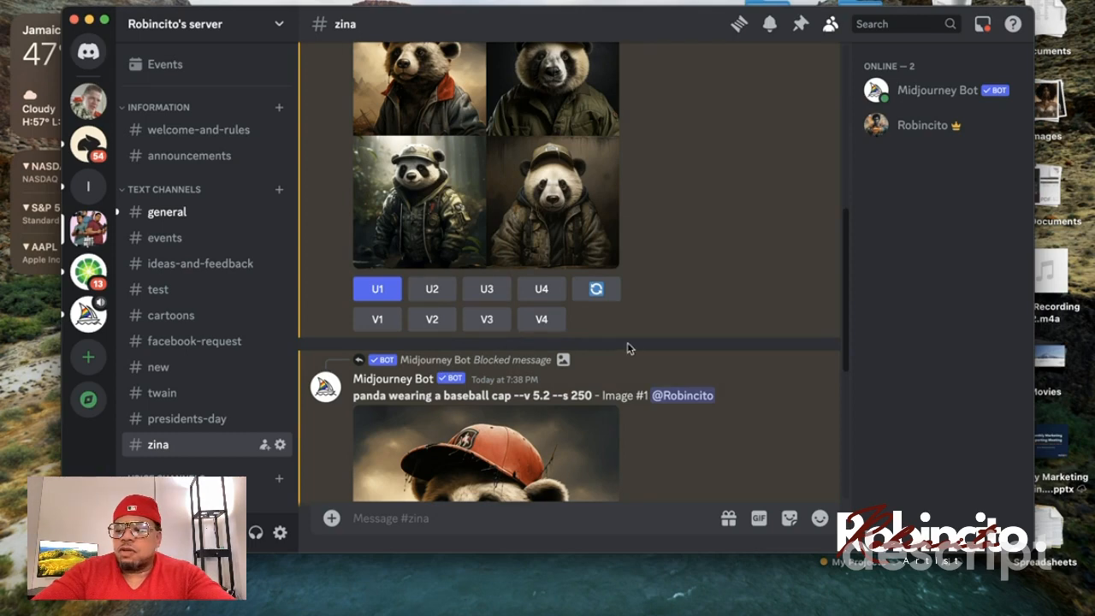
# - Rerun the panda grid with the prompt "panda wearing a baseball cap --v 5.2 --s 250" and bring the new grid into view
pyautogui.scroll(2, 571, 272)
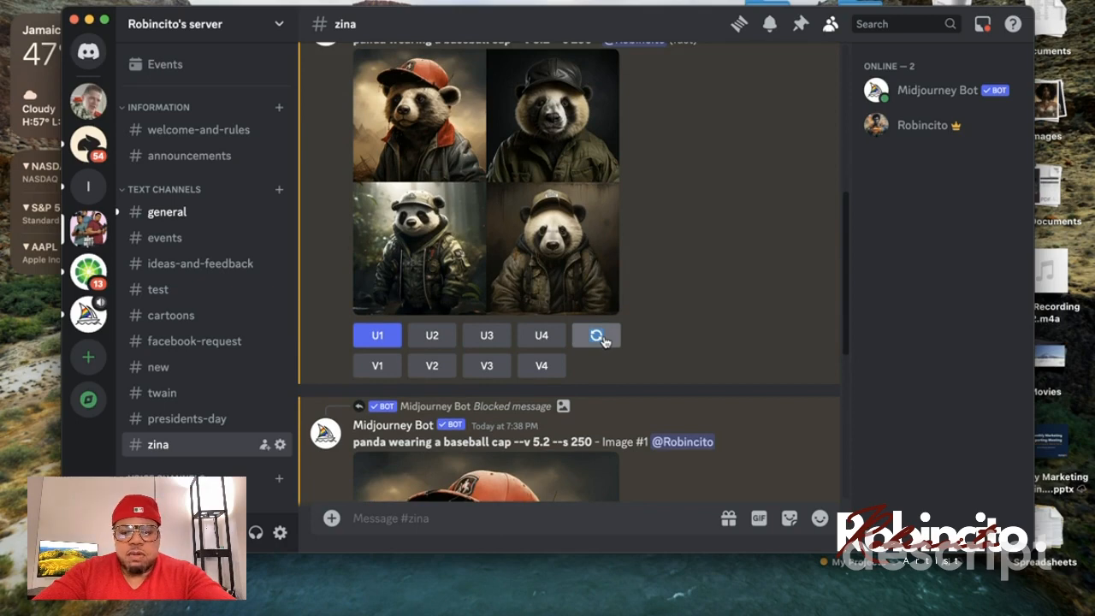
pyautogui.click(599, 337)
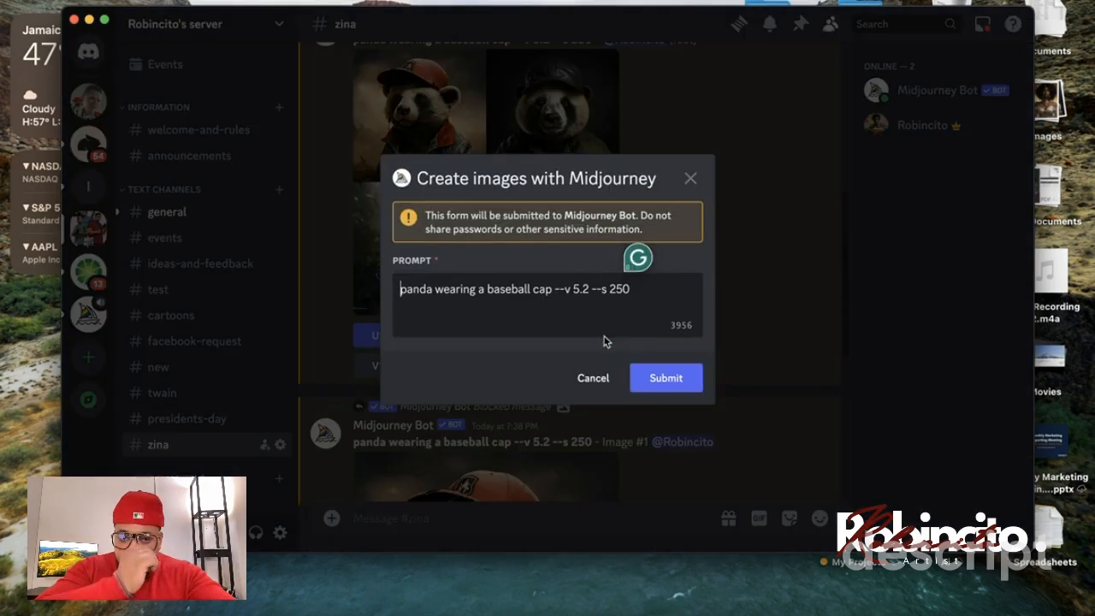
pyautogui.click(671, 381)
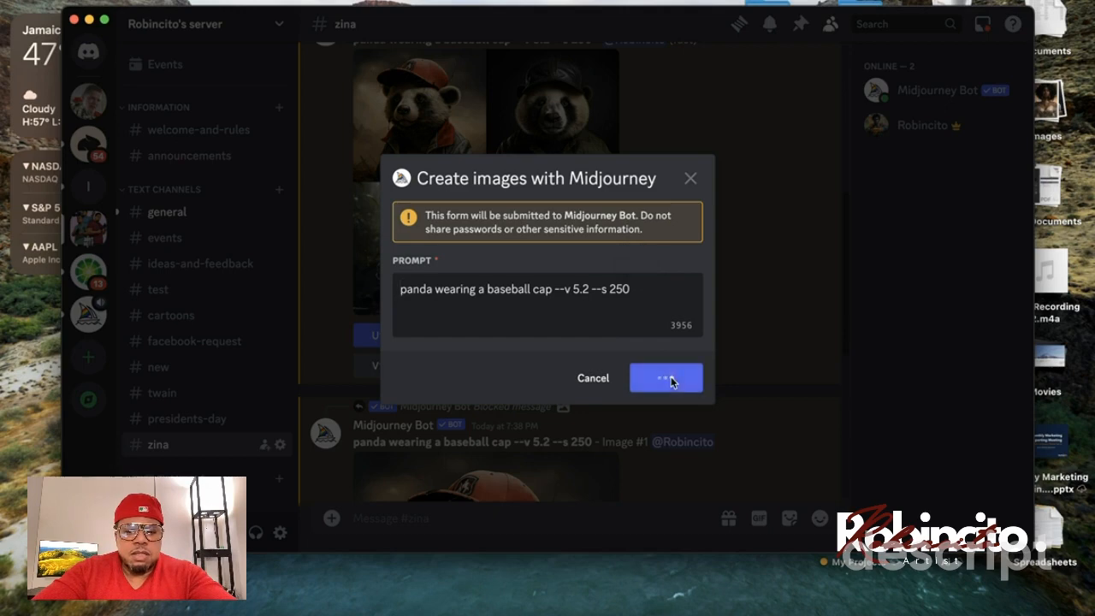
pyautogui.scroll(-5, 671, 382)
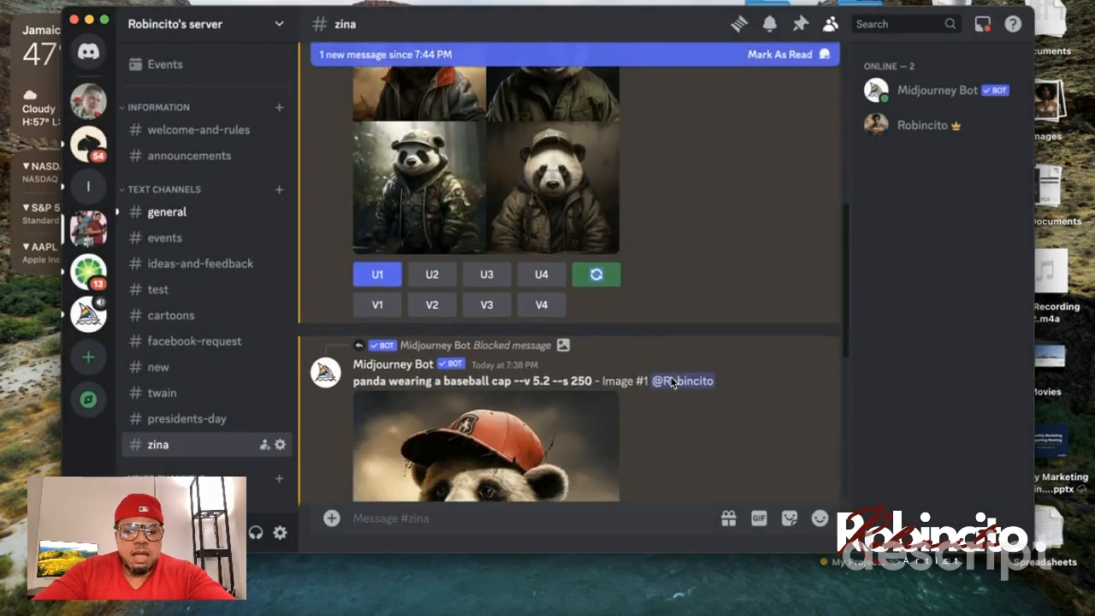
pyautogui.scroll(-3, 672, 383)
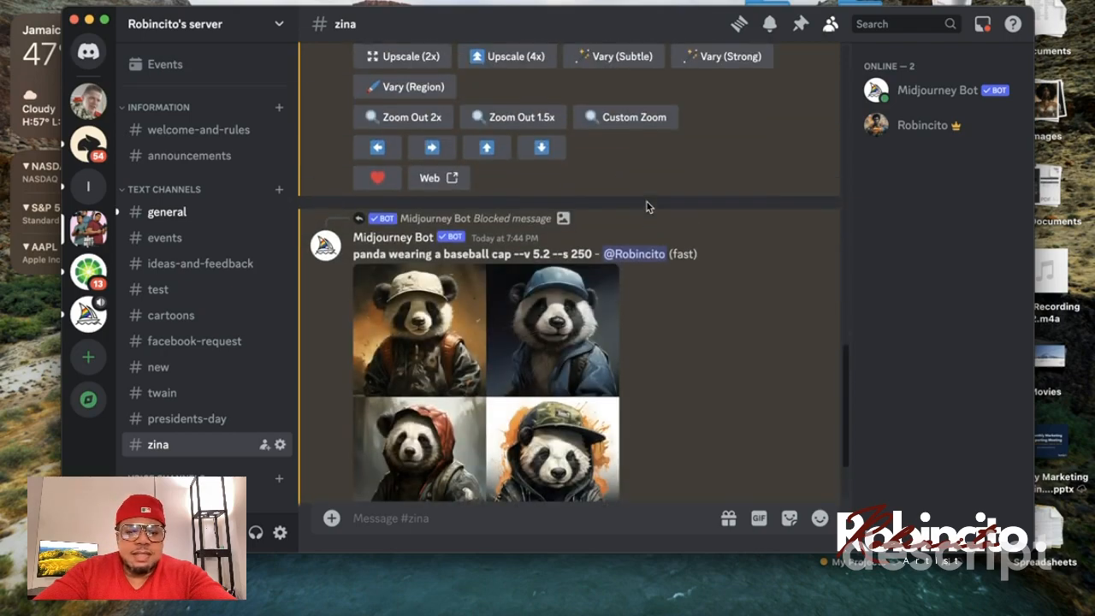
# - View the rerun four-image panda grid enlarged and close its preview
pyautogui.click(591, 308)
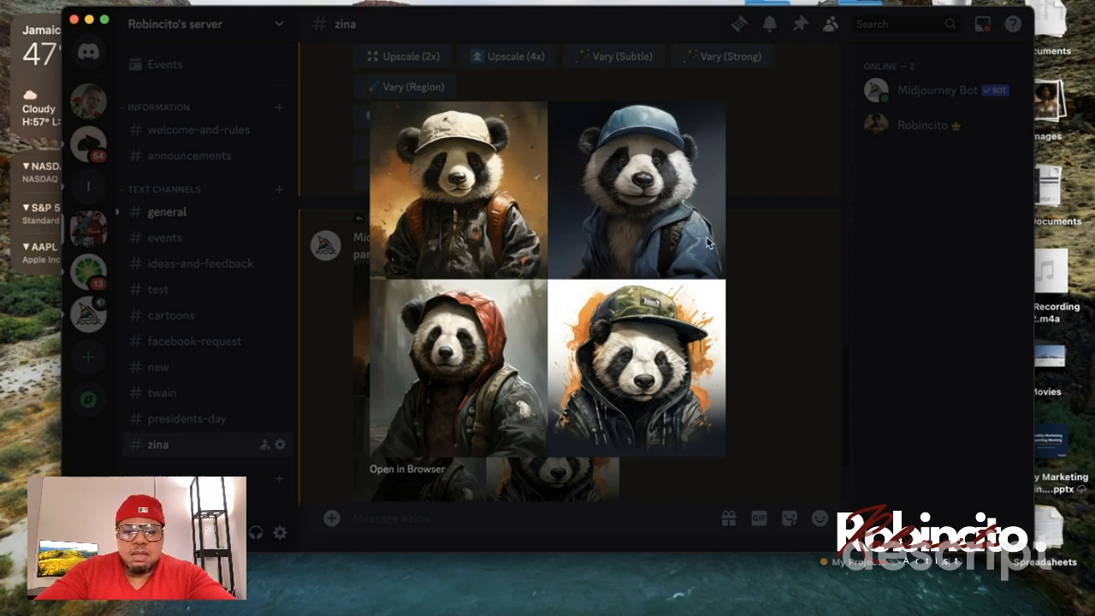
pyautogui.click(791, 284)
# - Upscale the first image of the rerun panda grid with U1 and view the result enlarged, closing its preview when done
pyautogui.scroll(-3, 581, 295)
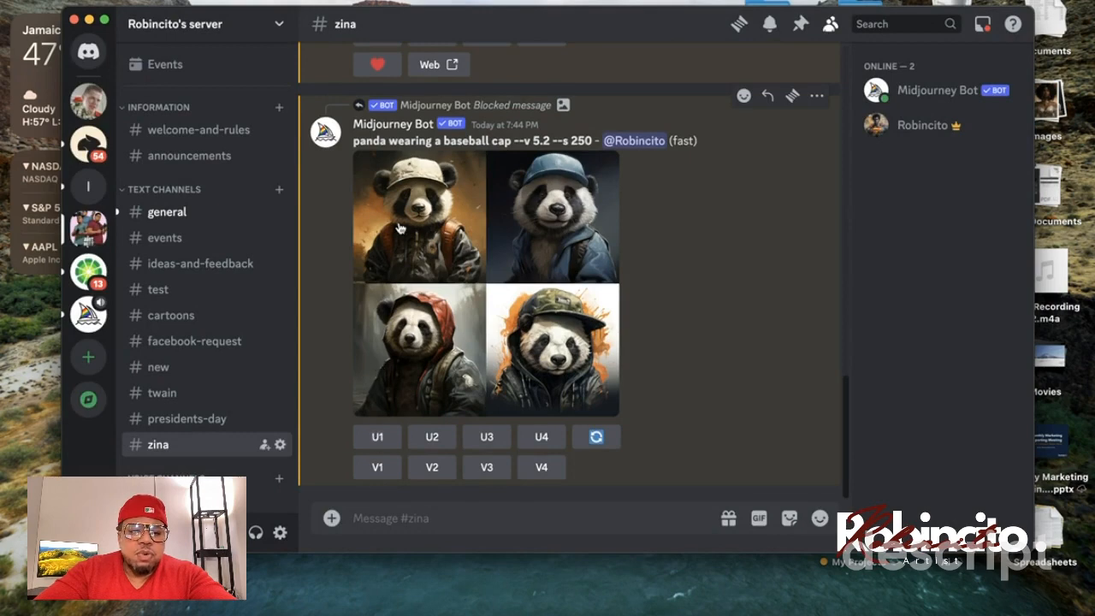
pyautogui.click(377, 437)
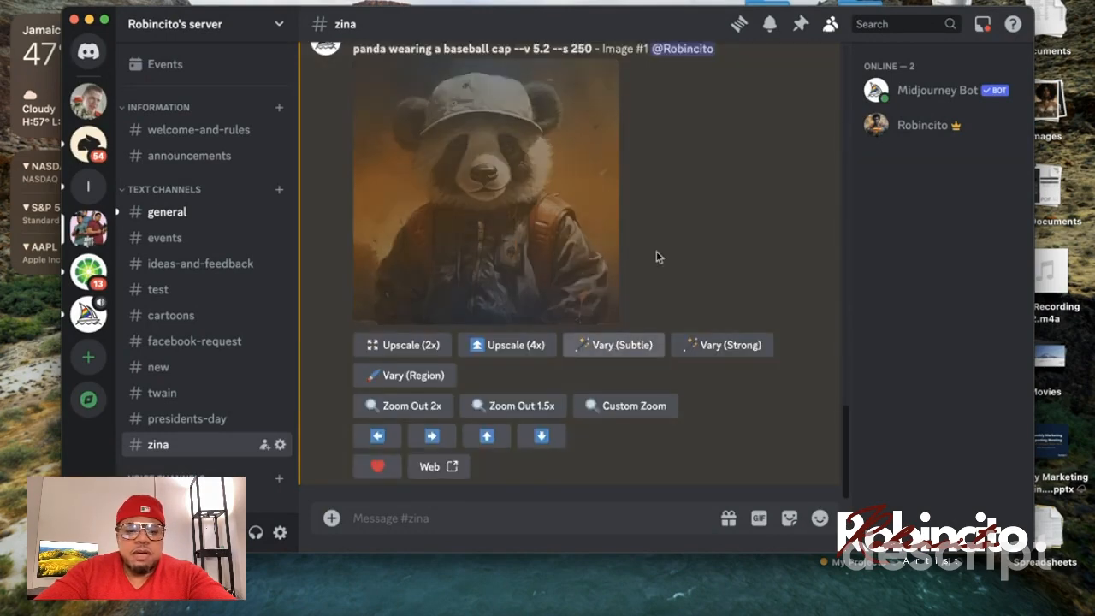
pyautogui.scroll(5, 656, 253)
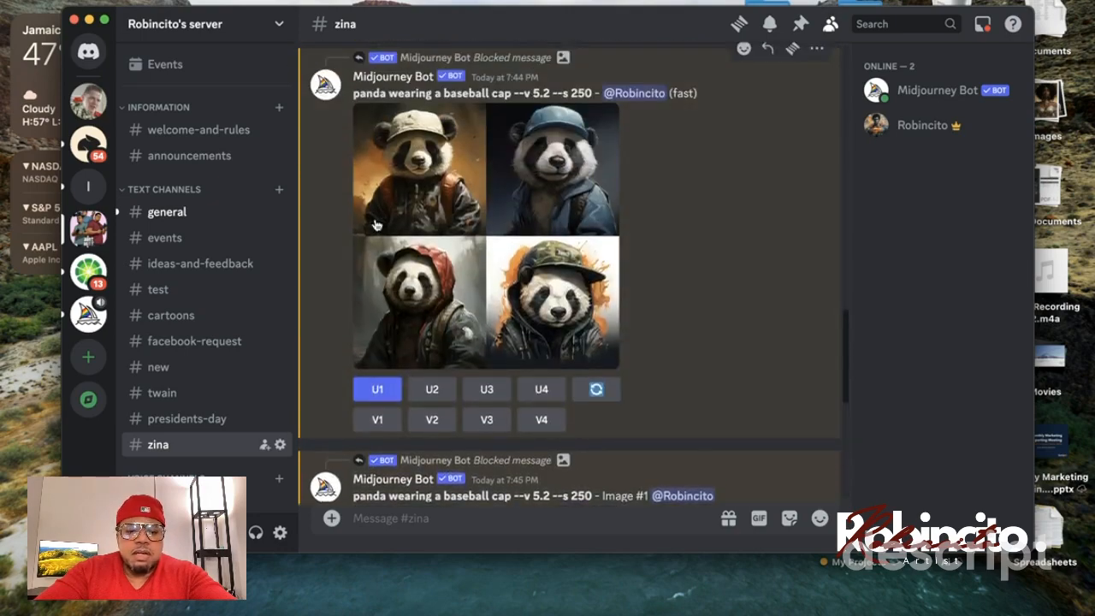
pyautogui.scroll(-5, 577, 305)
pyautogui.scroll(-1, 486, 479)
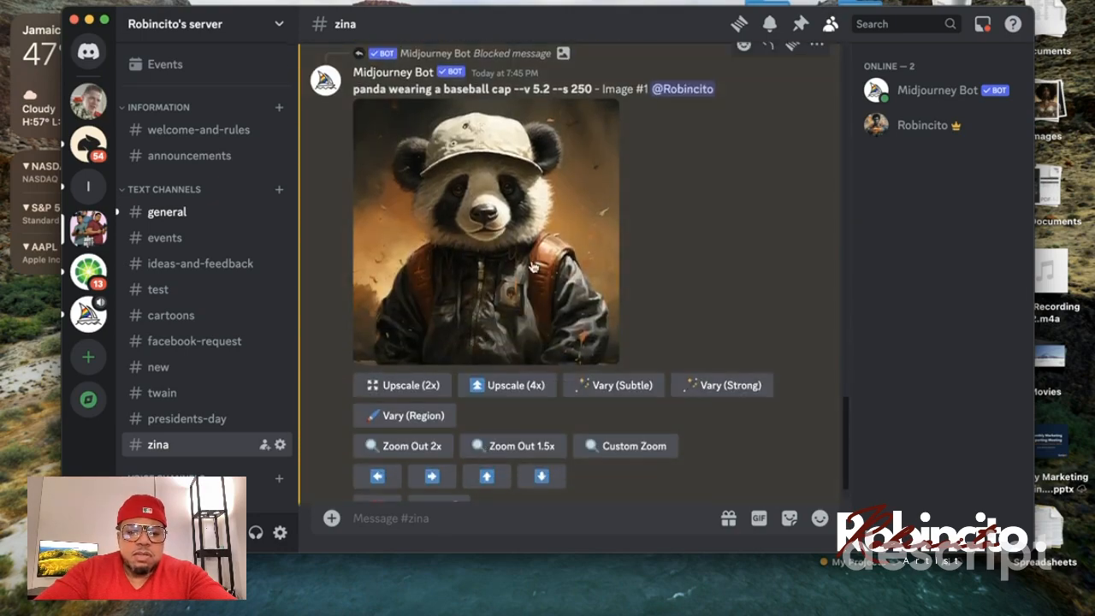
pyautogui.click(532, 268)
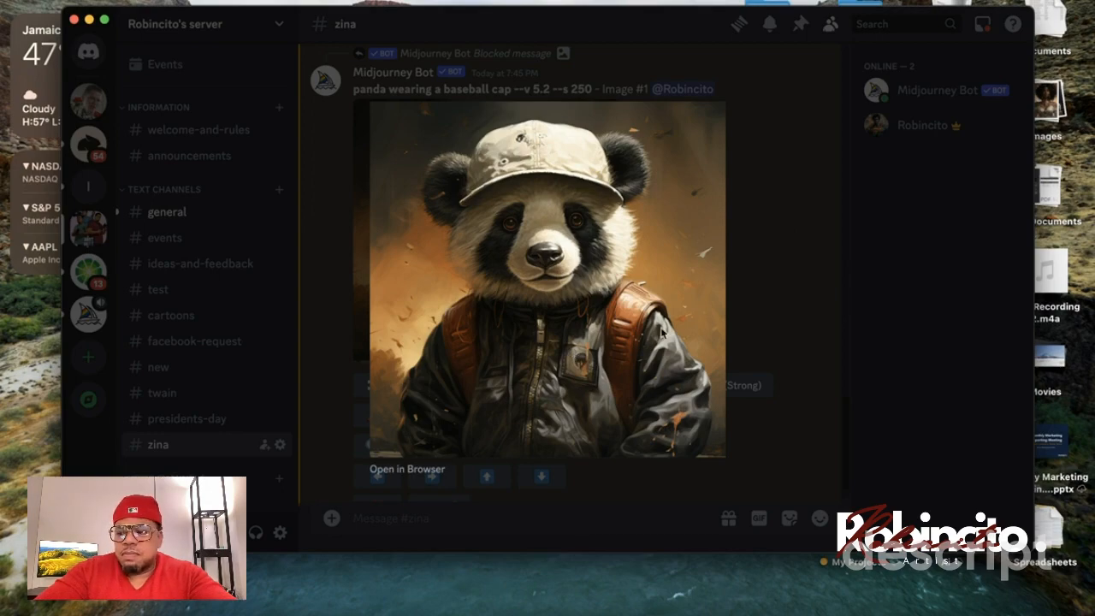
pyautogui.click(803, 286)
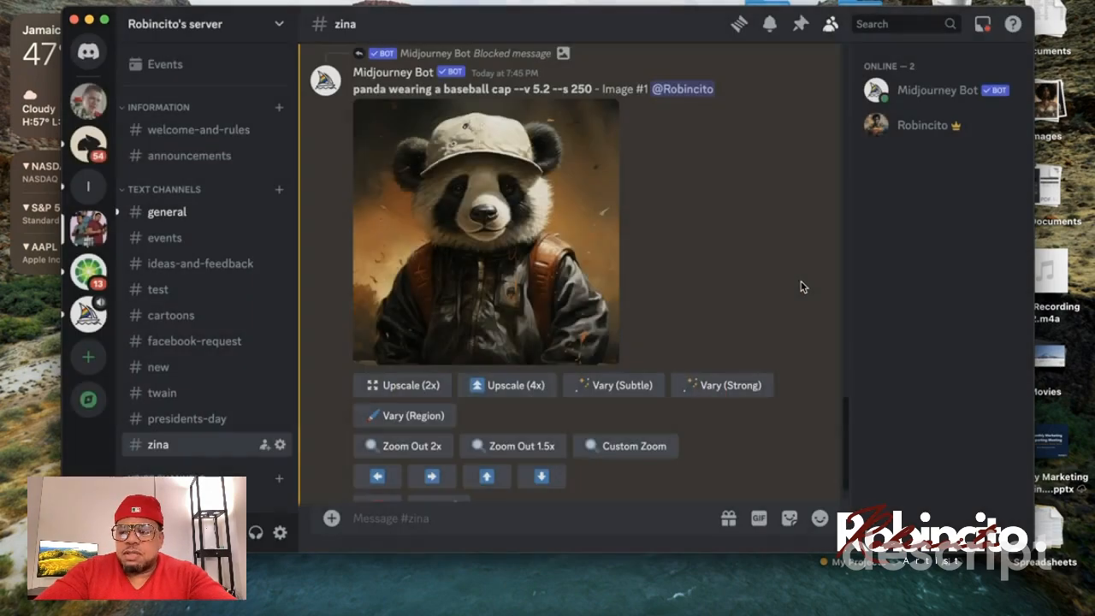
pyautogui.scroll(-1, 610, 283)
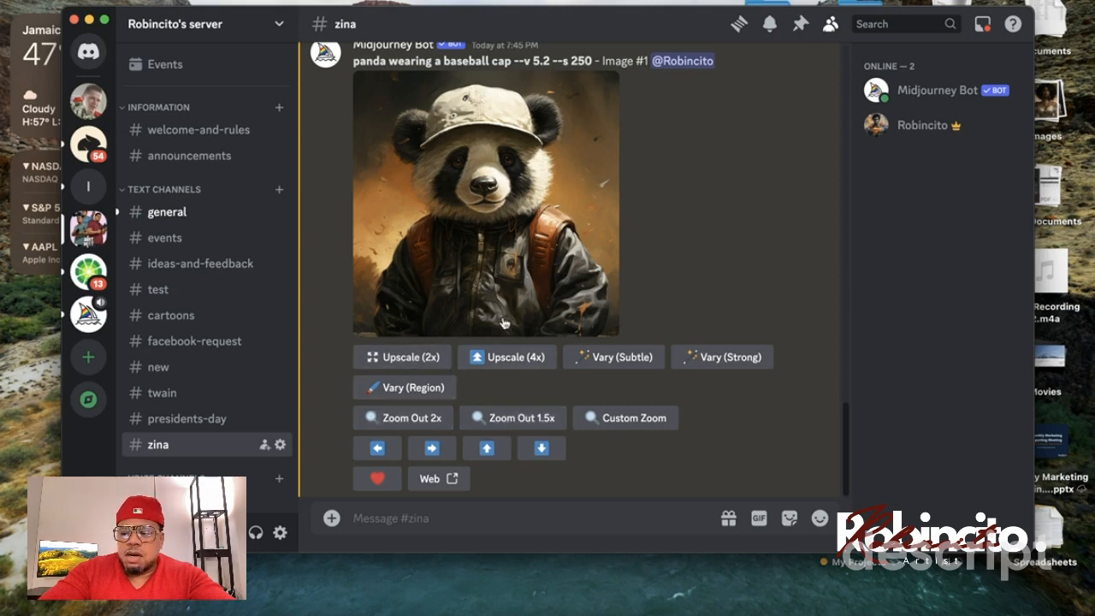
# - Create variations of the original panda grid's first image with V1, submitting the prompt "panda wearing a baseball cap --v 5.2 --s 250"
pyautogui.scroll(5, 529, 305)
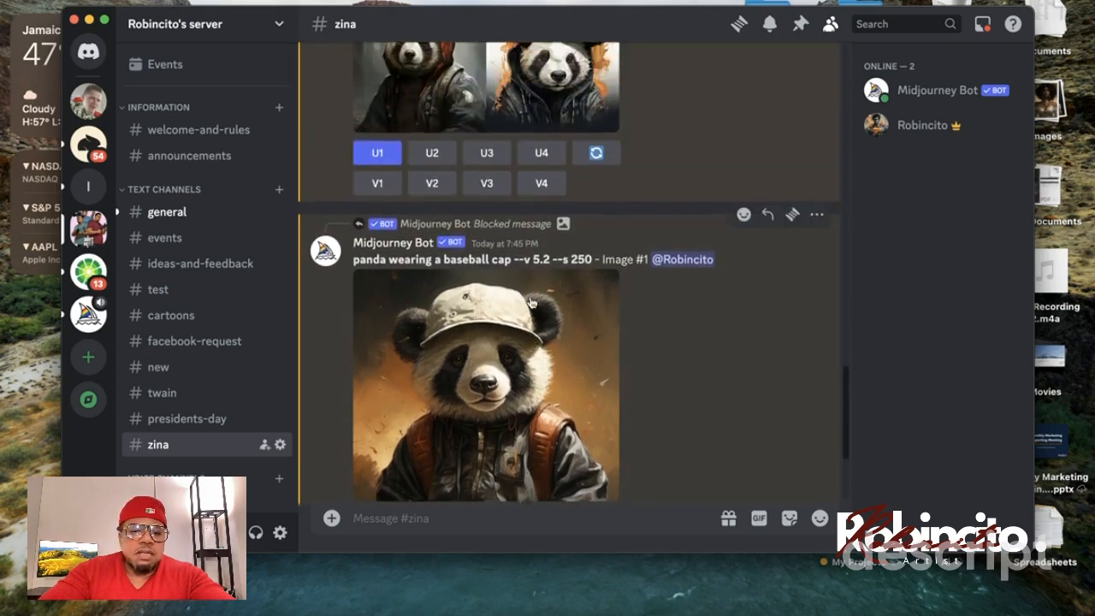
pyautogui.scroll(5, 530, 303)
pyautogui.scroll(10, 467, 214)
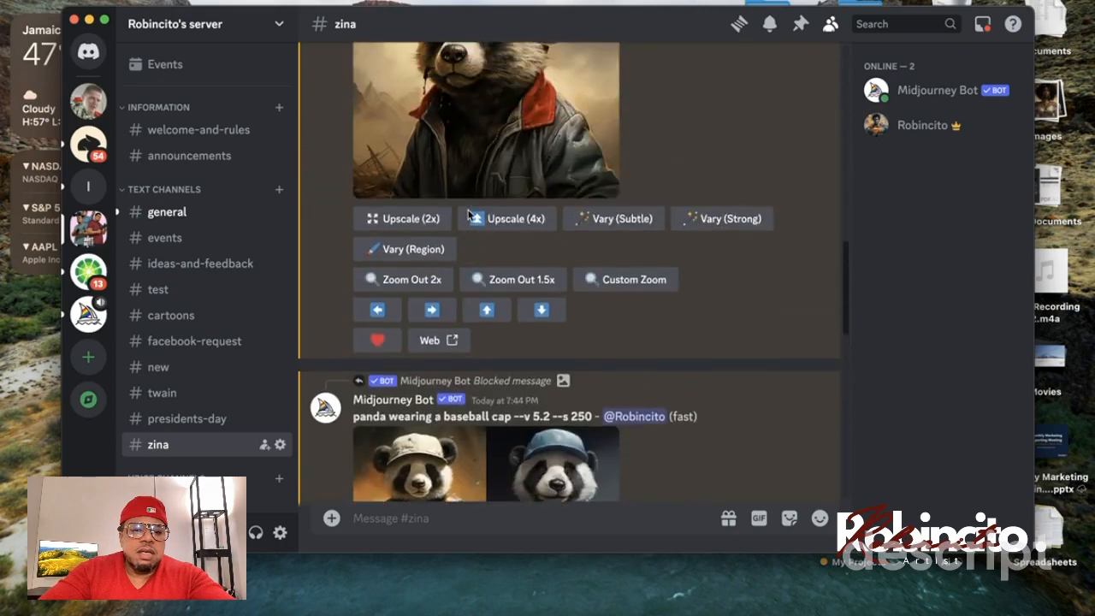
pyautogui.scroll(10, 468, 214)
pyautogui.scroll(-2, 468, 214)
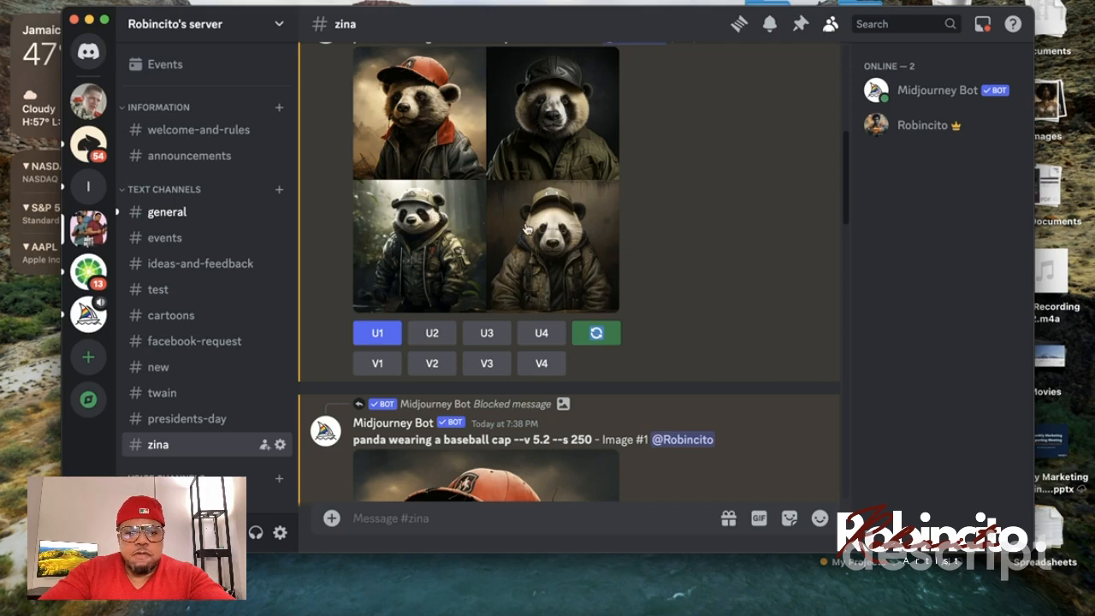
pyautogui.scroll(2, 445, 146)
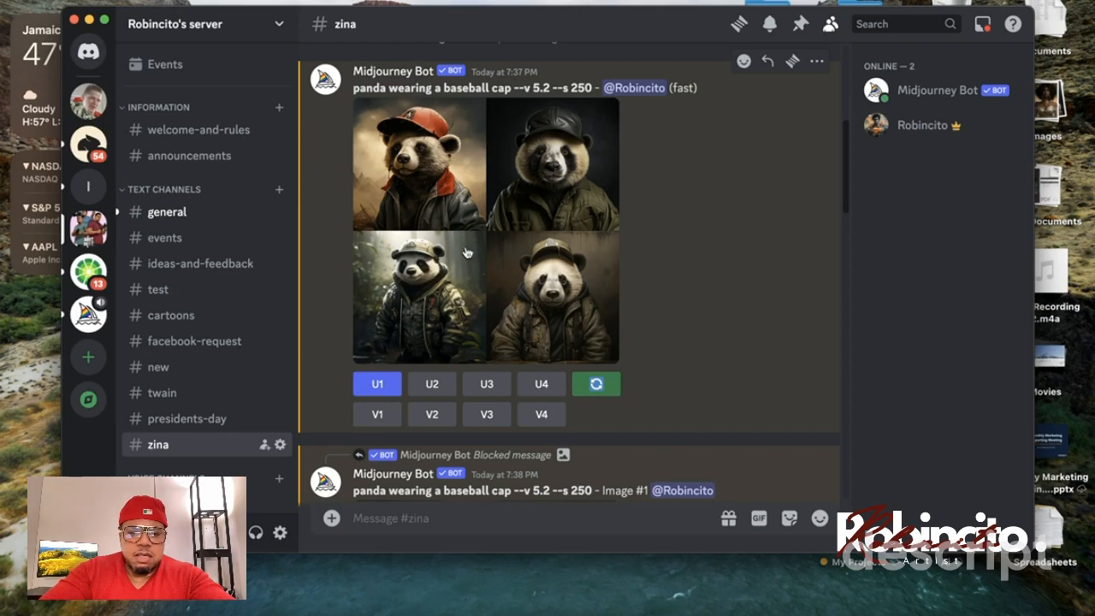
pyautogui.click(376, 414)
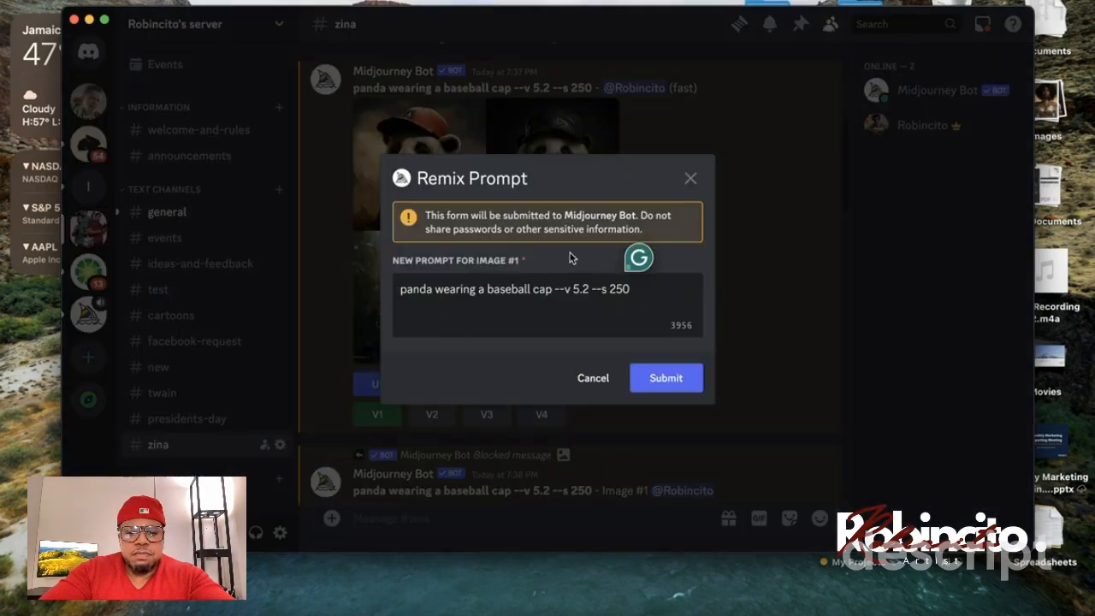
pyautogui.click(676, 379)
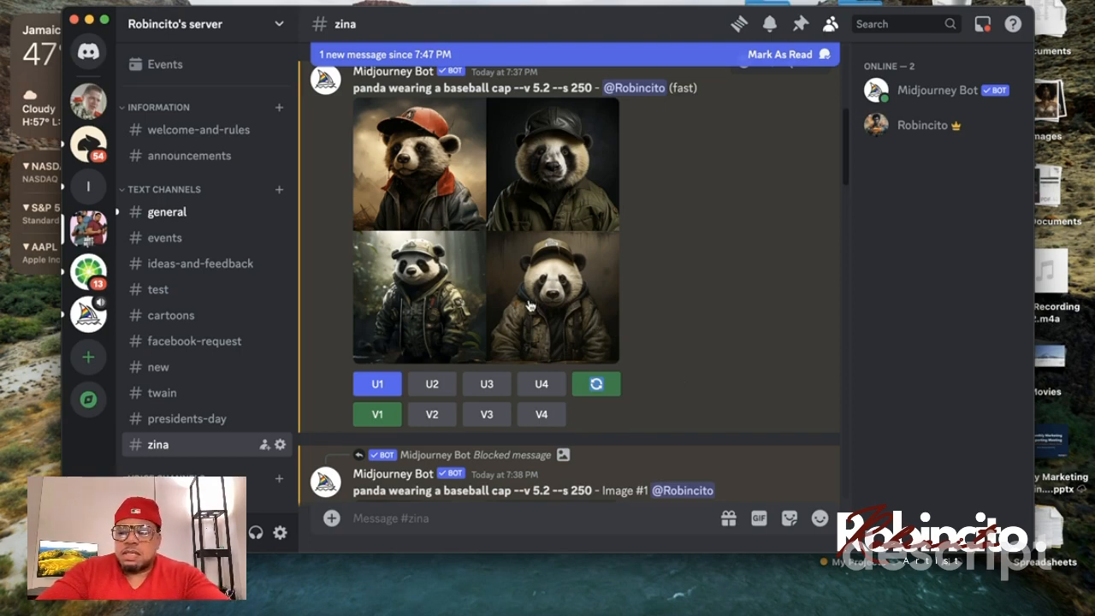
# - Find the new strong variations grid at the end of the zina channel, view it enlarged and close its preview
pyautogui.scroll(-5, 558, 294)
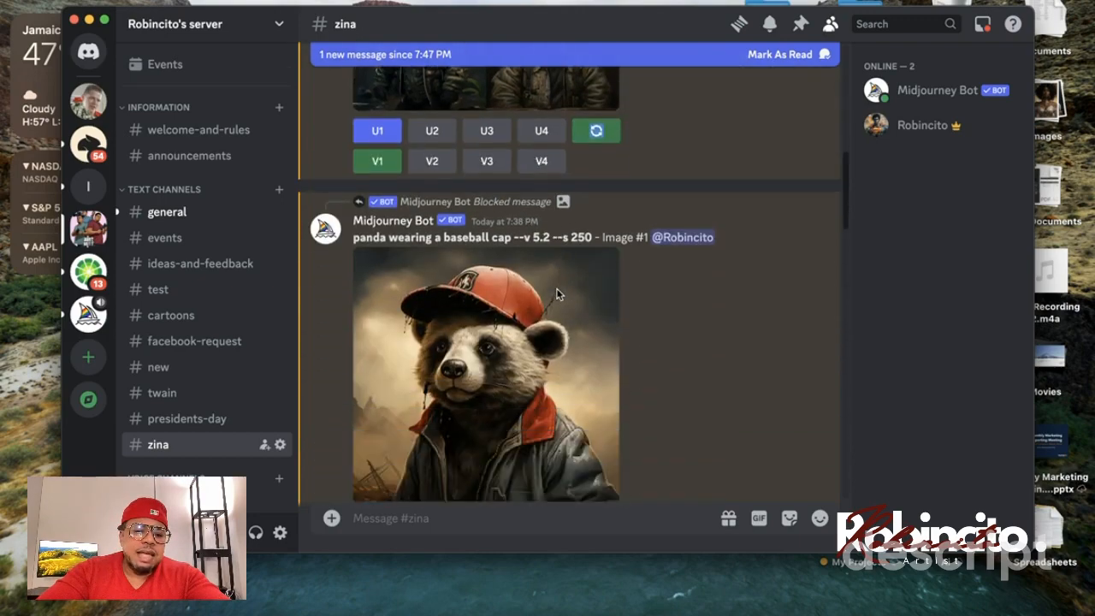
pyautogui.scroll(-10, 558, 294)
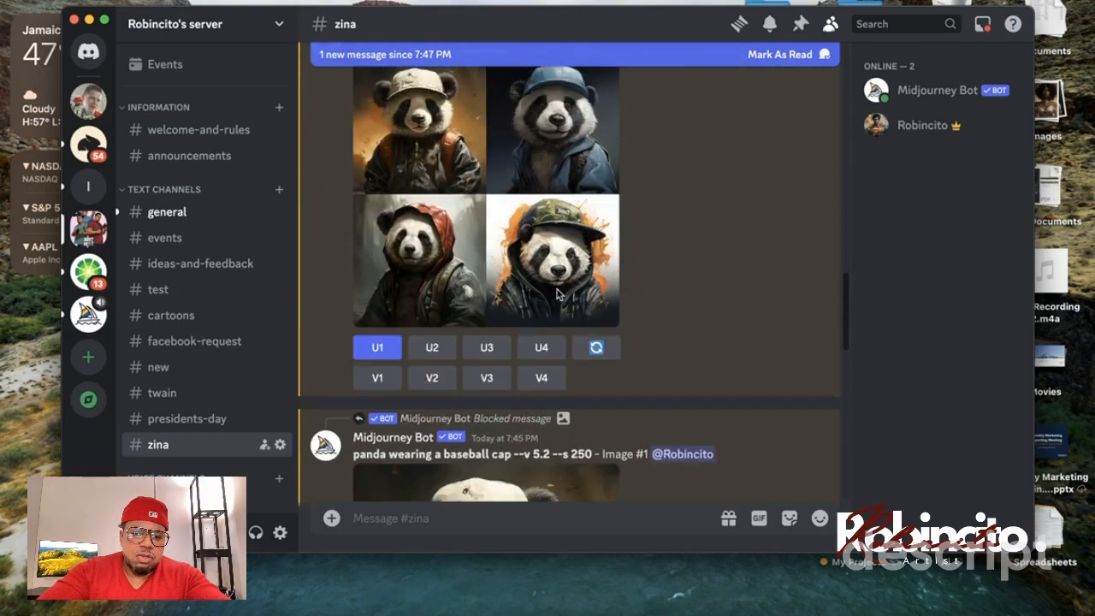
pyautogui.scroll(-8, 556, 294)
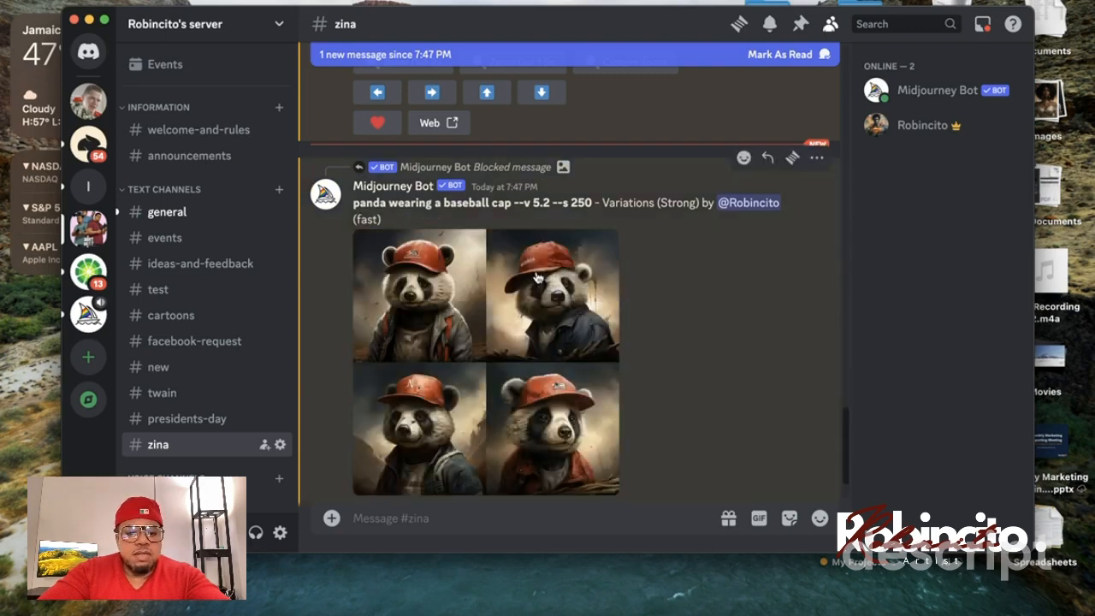
pyautogui.click(434, 301)
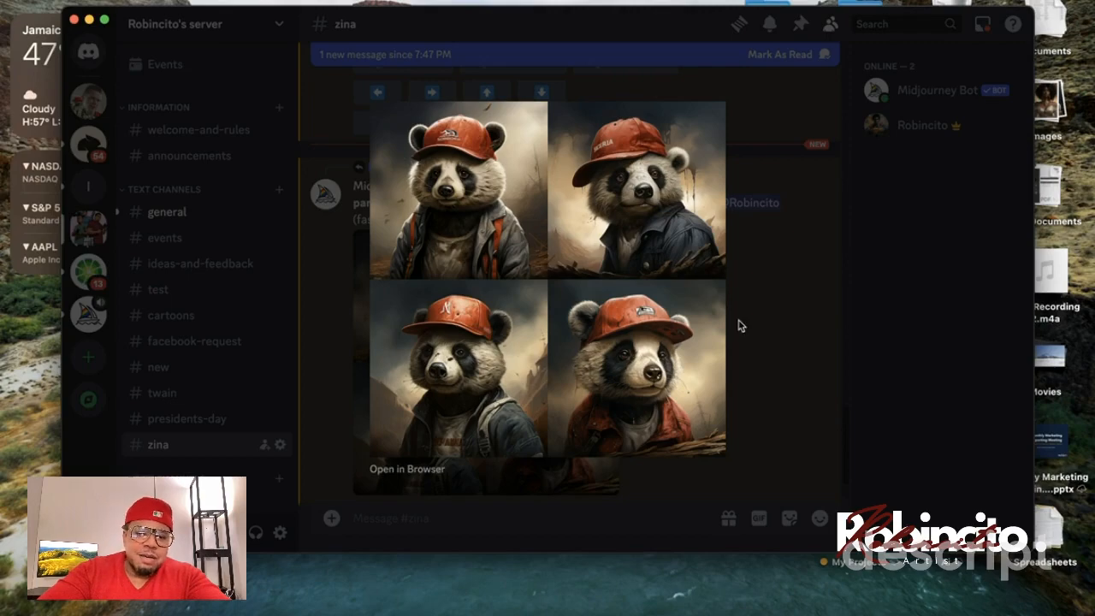
pyautogui.click(768, 313)
# - Upscale the second image of the variations grid with U2 and view the result enlarged, closing its preview when done
pyautogui.scroll(-2, 767, 310)
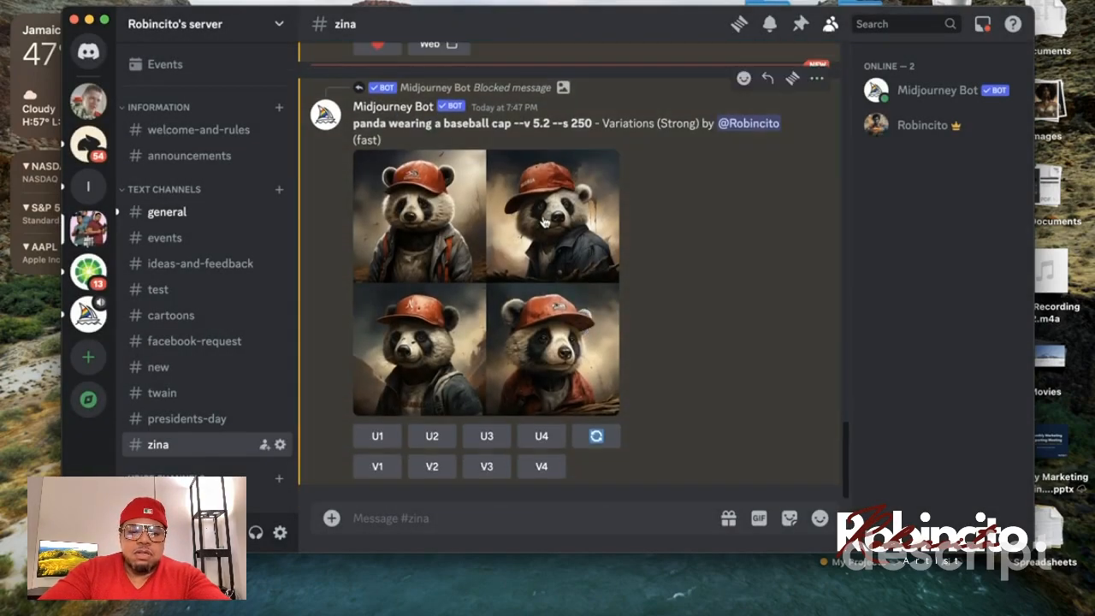
pyautogui.click(434, 438)
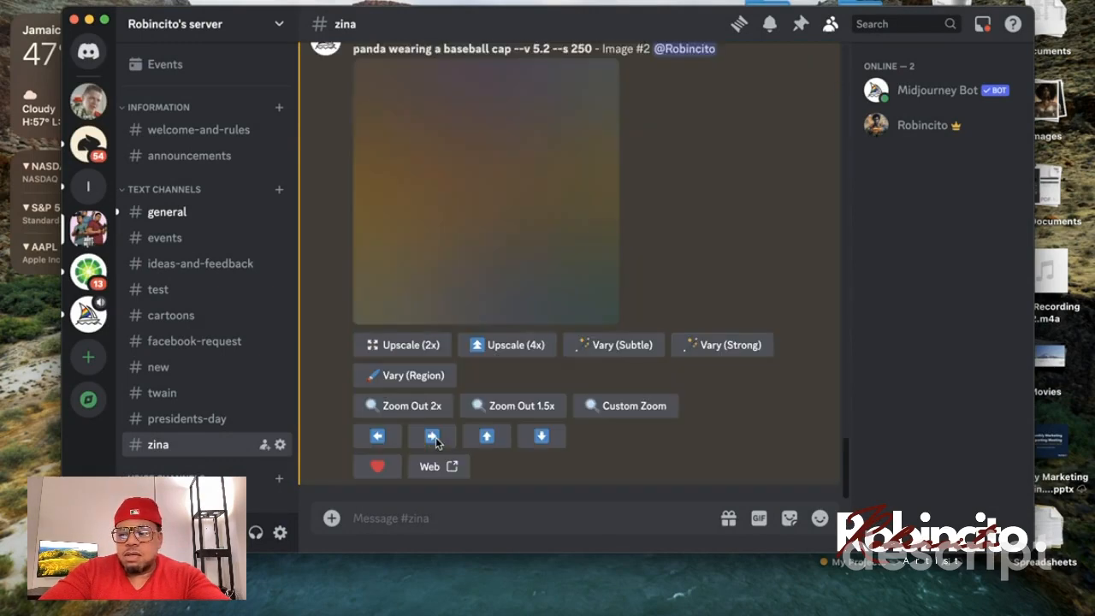
pyautogui.scroll(2, 476, 144)
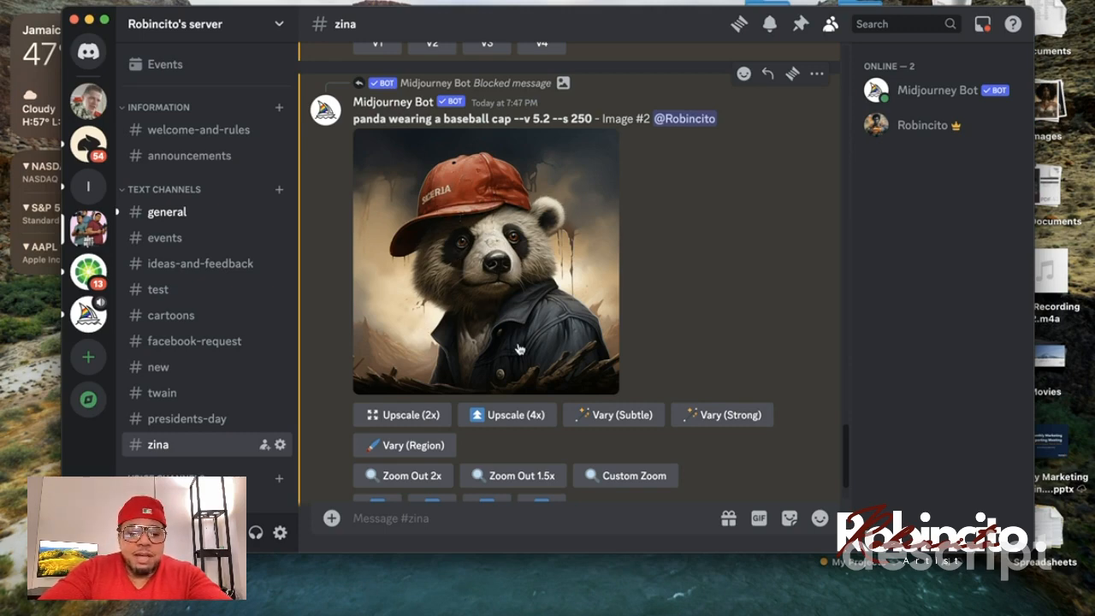
pyautogui.scroll(-2, 518, 344)
pyautogui.scroll(1, 519, 344)
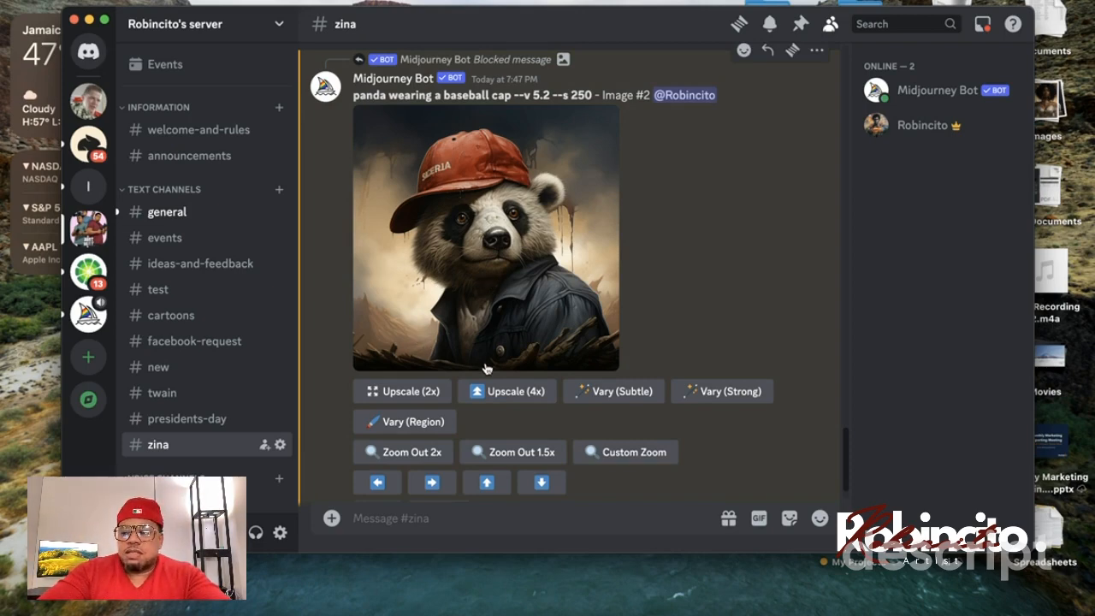
pyautogui.scroll(-1, 485, 368)
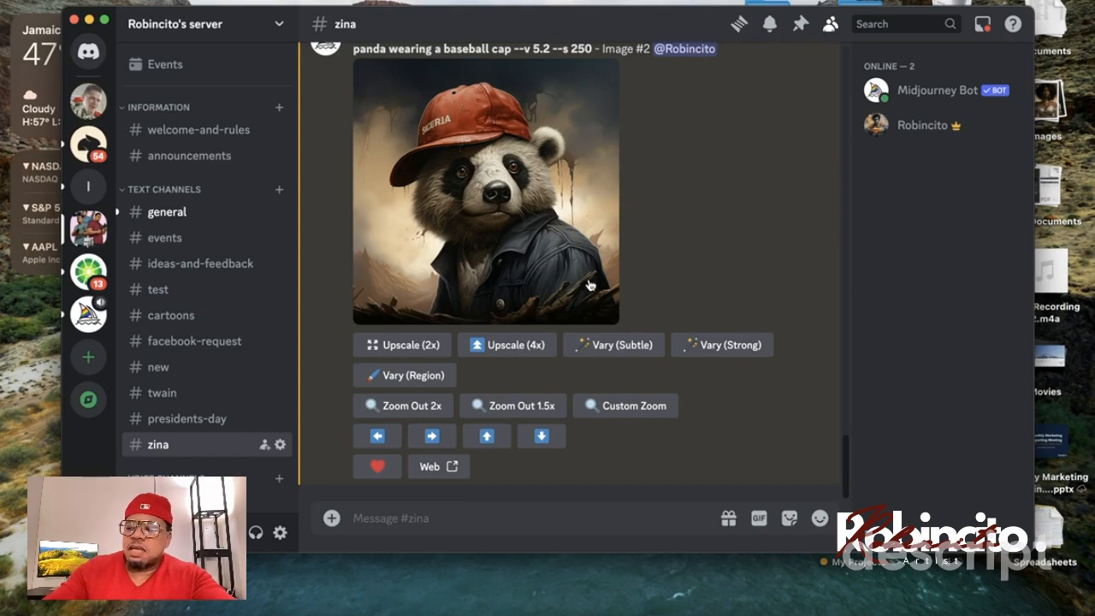
pyautogui.click(539, 250)
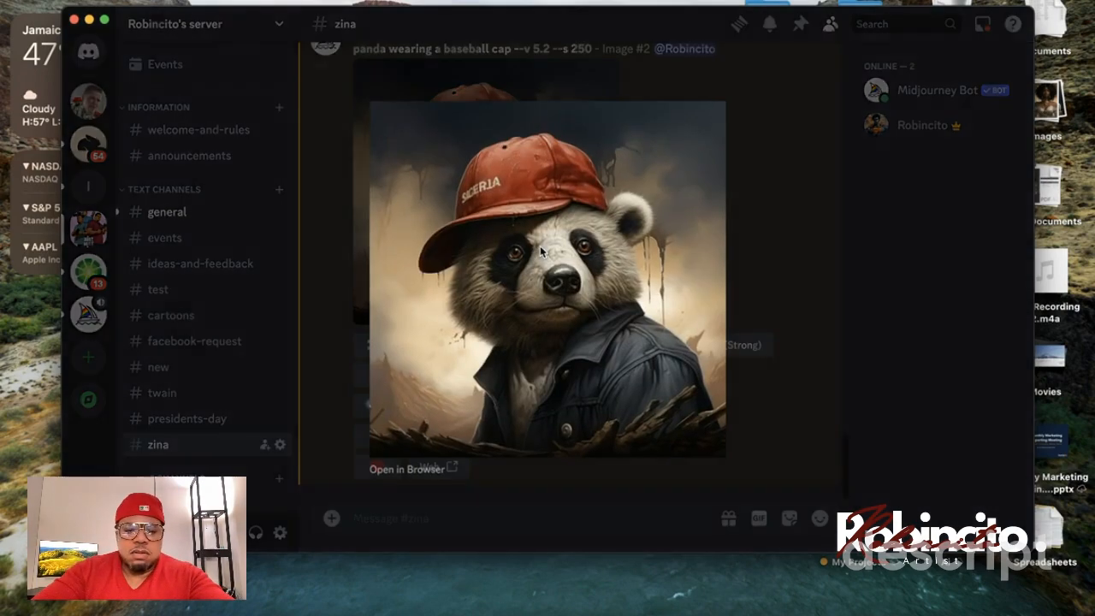
pyautogui.click(761, 229)
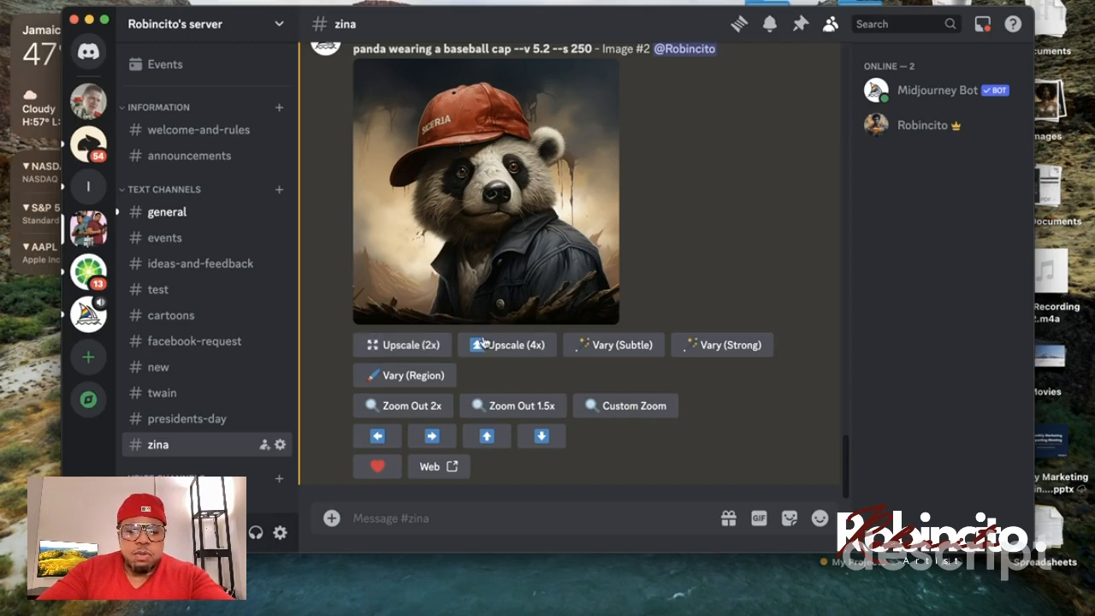
# - Upscale the selected red-cap panda variation with Upscale (2x) and view the result enlarged, closing its preview when done
pyautogui.click(426, 345)
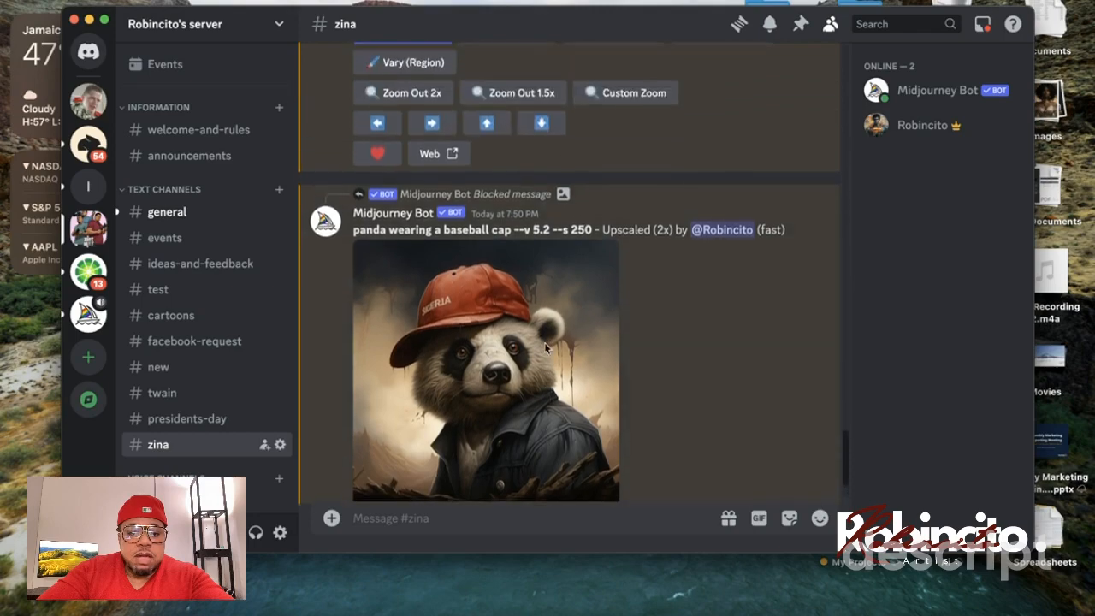
pyautogui.click(545, 344)
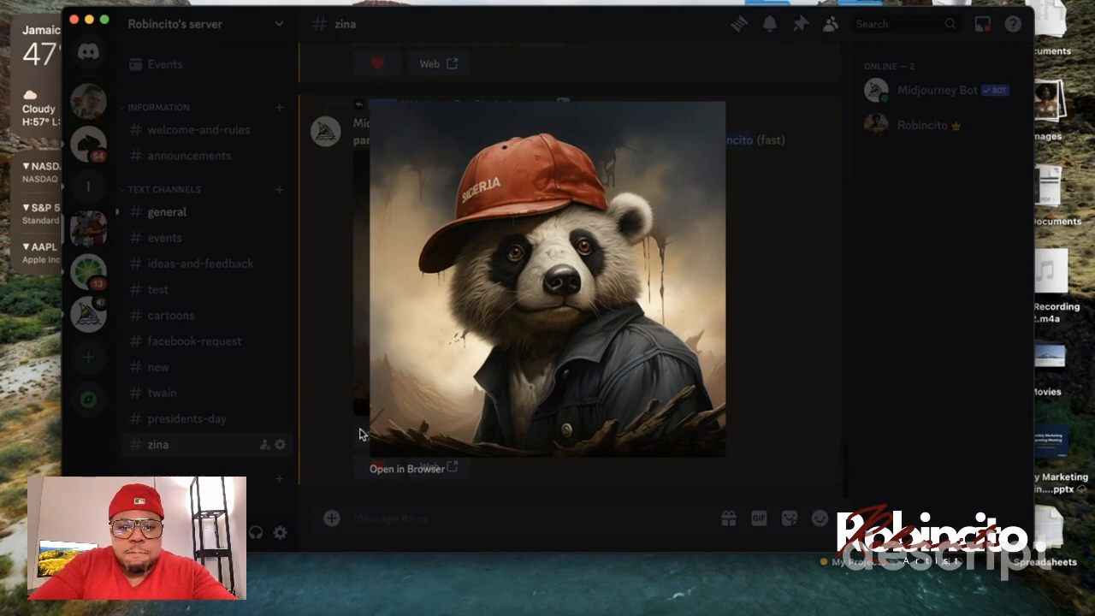
pyautogui.click(793, 261)
# - View the Image #2 panda from before the 2x upscale enlarged to compare the two, closing its preview when done
pyautogui.scroll(10, 674, 297)
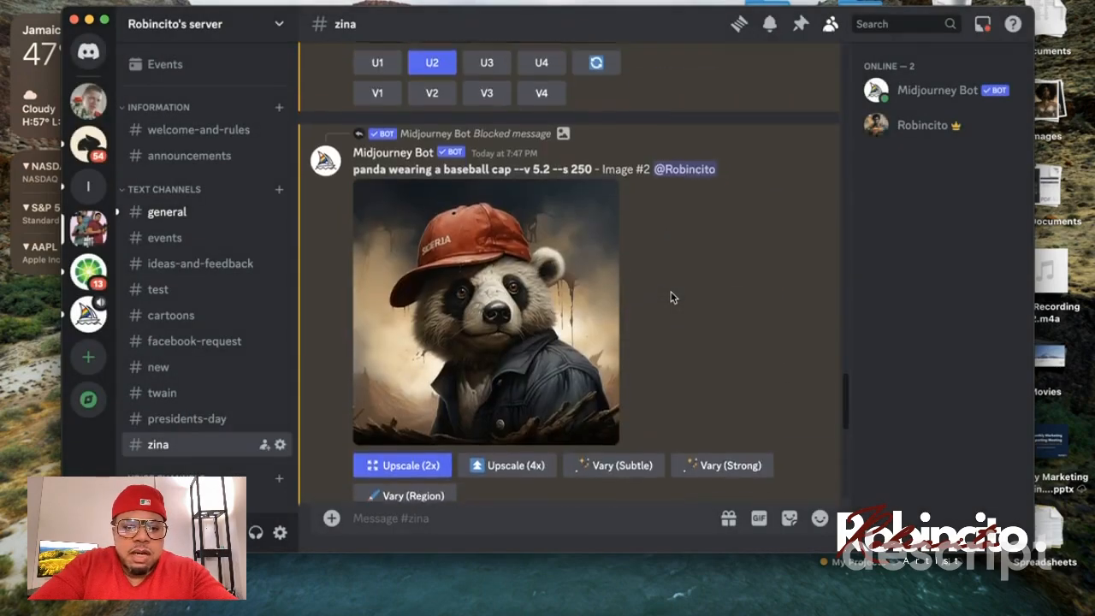
pyautogui.click(537, 328)
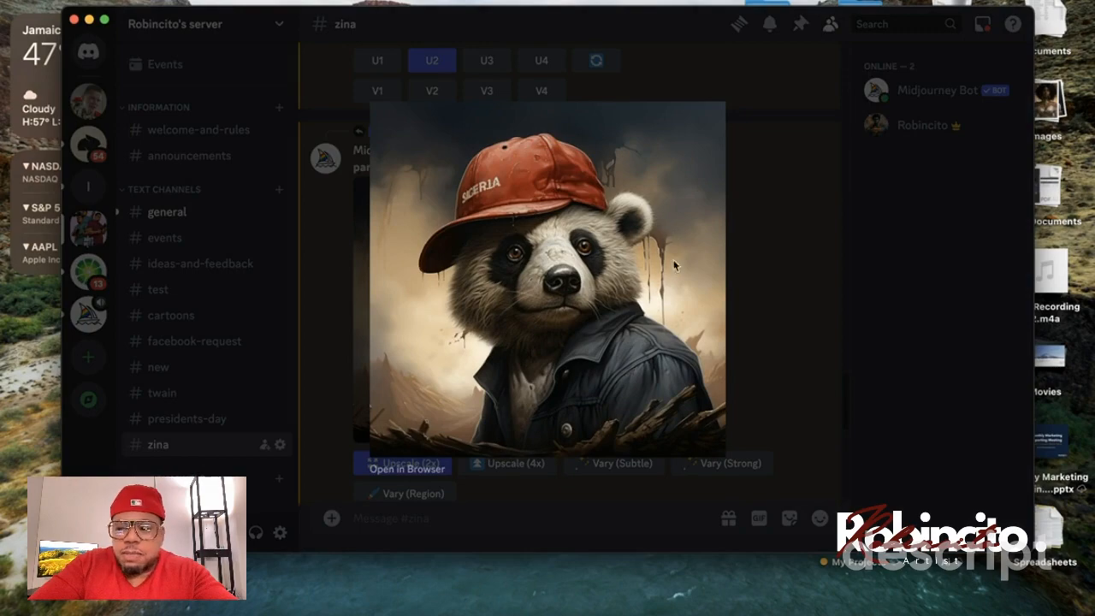
pyautogui.click(881, 318)
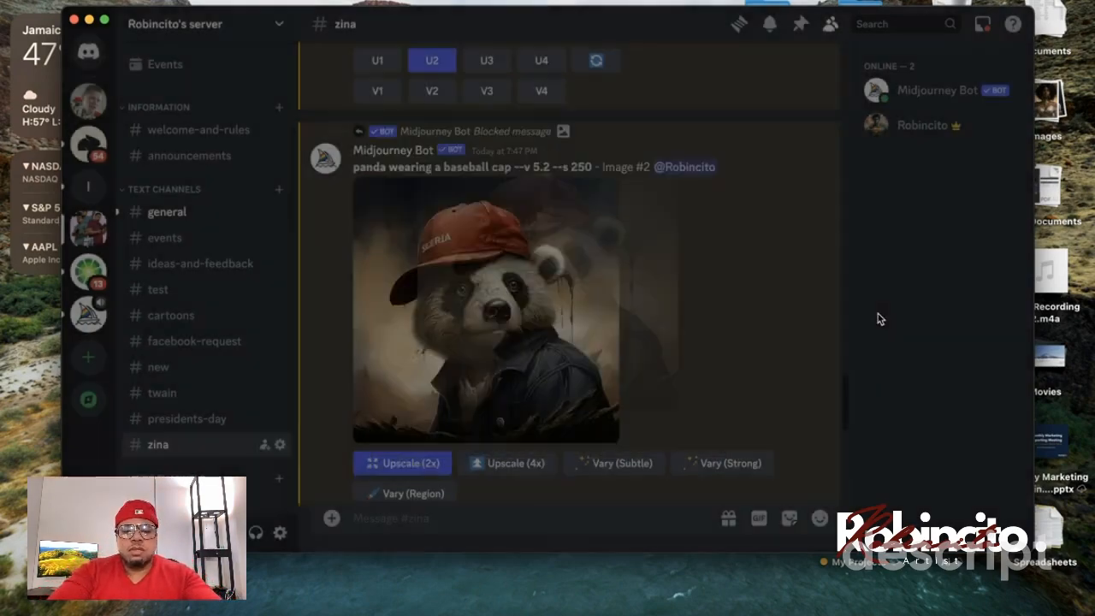
pyautogui.click(577, 310)
pyautogui.click(776, 327)
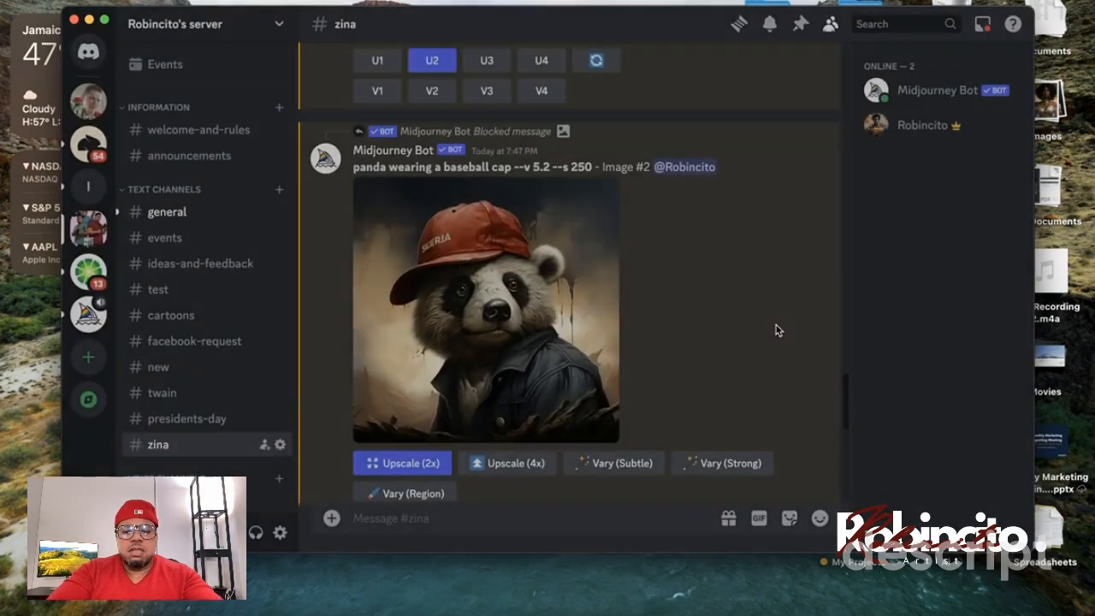
# - Save the enlarged 2x upscaled panda image as a PNG file in the Downloads folder
pyautogui.click(544, 371)
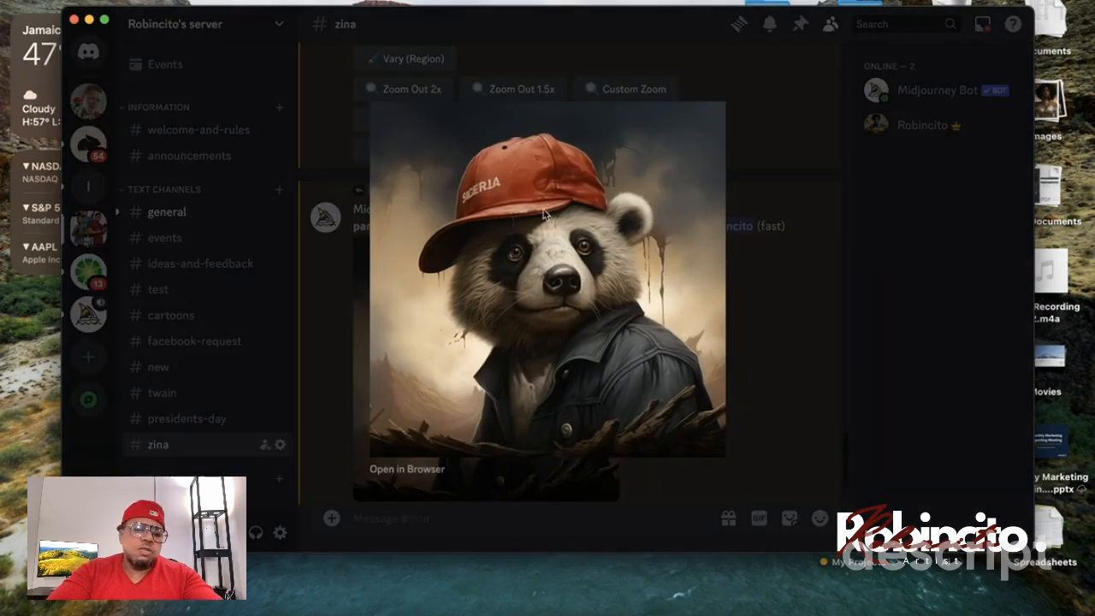
pyautogui.rightClick(523, 260)
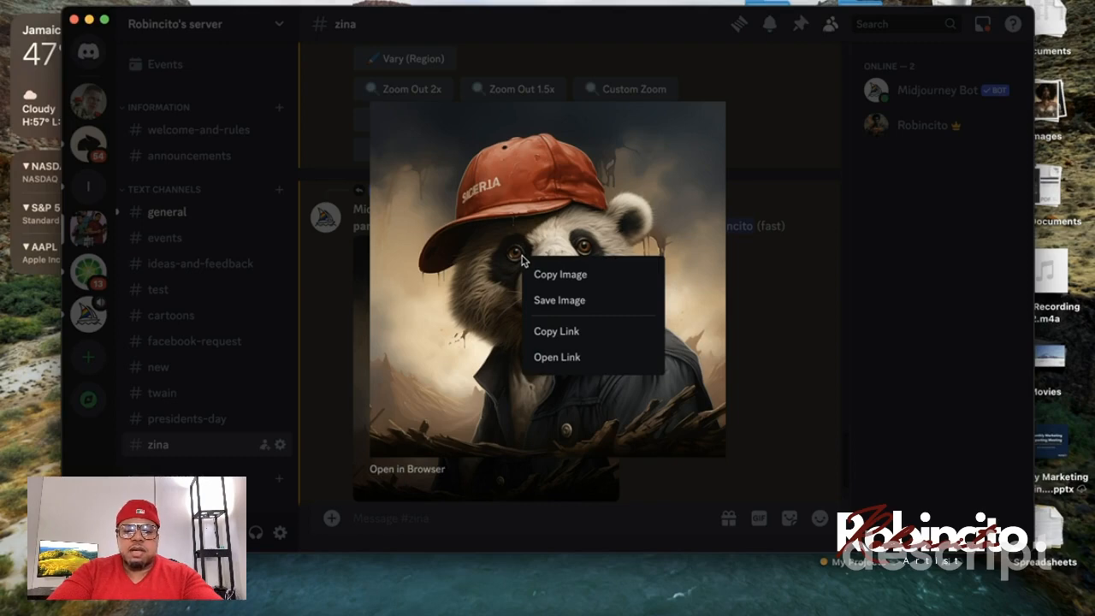
pyautogui.click(581, 306)
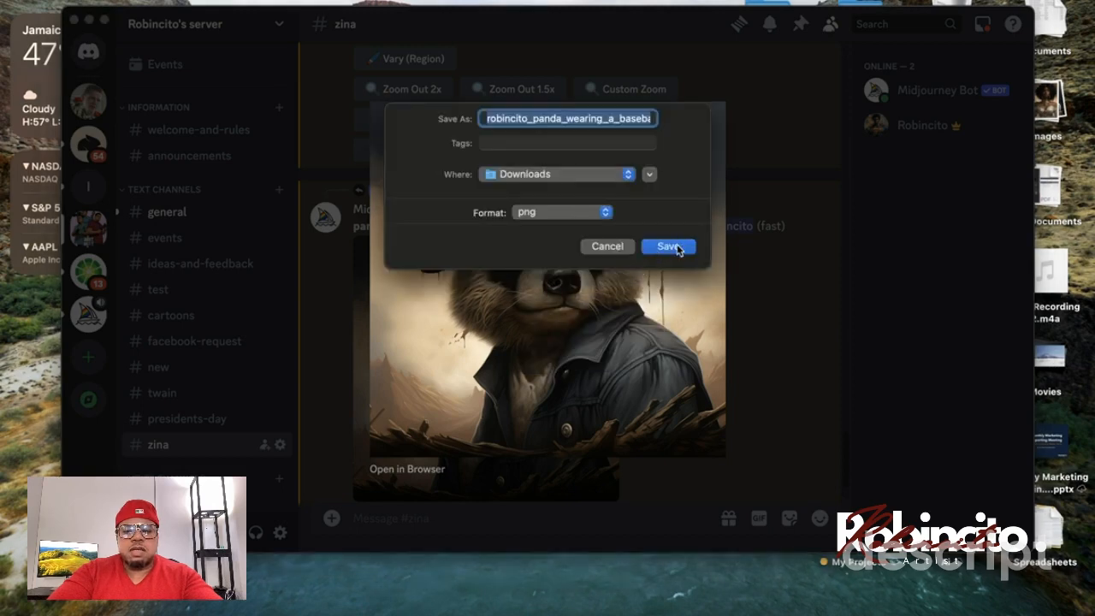
pyautogui.click(670, 247)
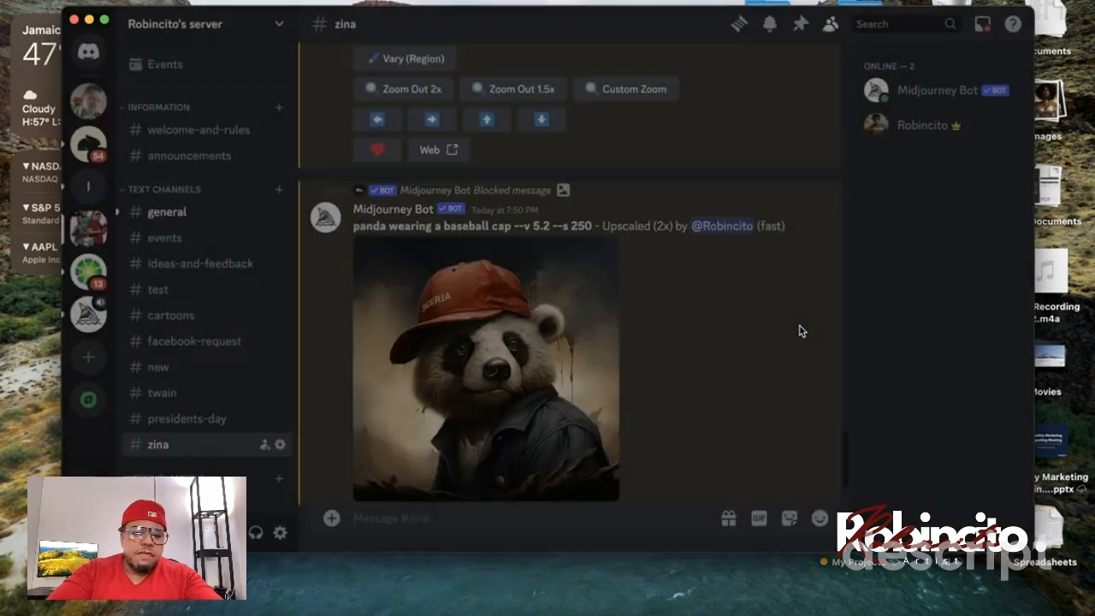
# - Close the image preview and generate zoomed-out versions of the Image #2 red-cap panda with Zoom Out 2x
pyautogui.click(802, 331)
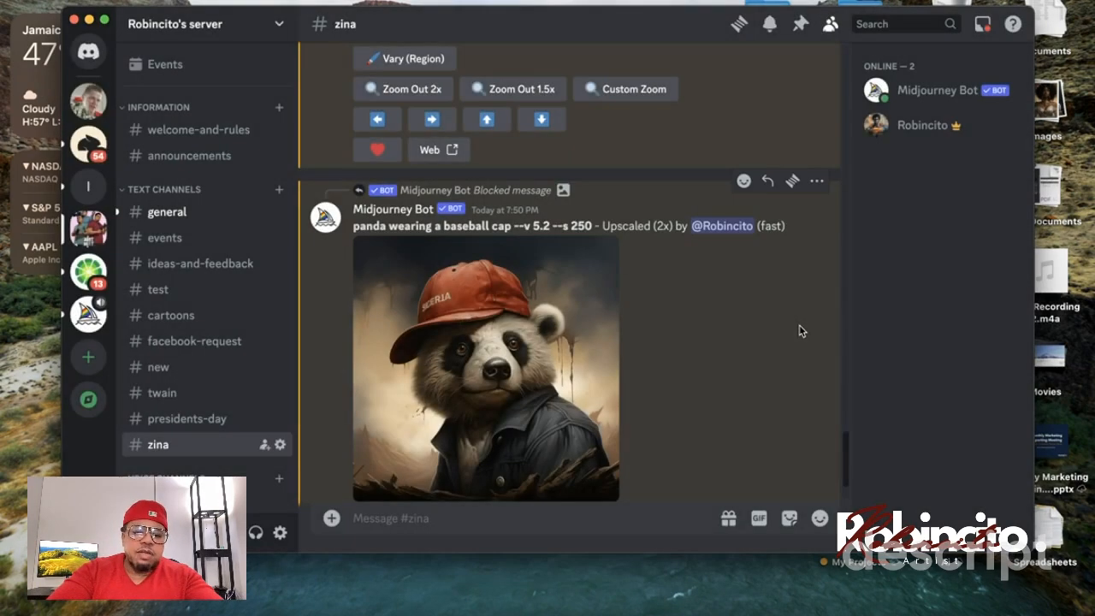
pyautogui.scroll(-2, 646, 354)
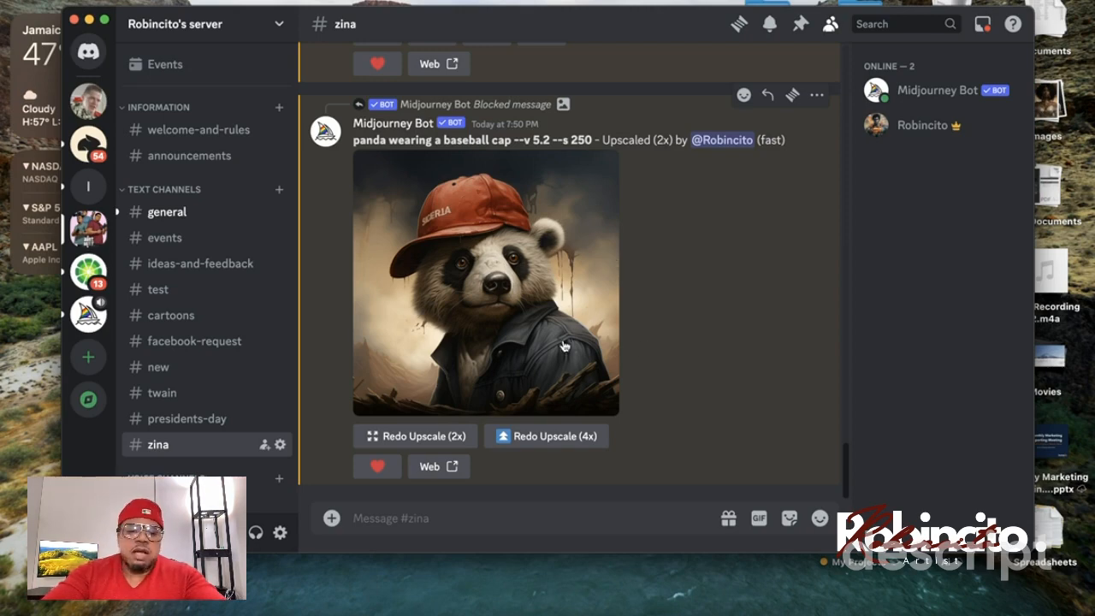
pyautogui.scroll(2, 684, 233)
pyautogui.scroll(5, 684, 232)
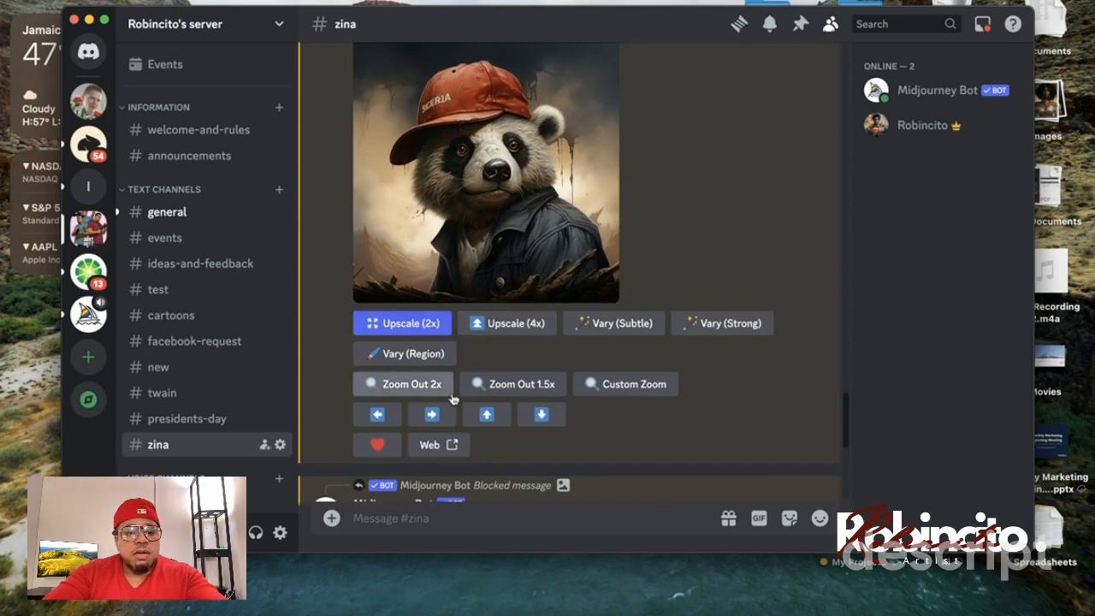
pyautogui.scroll(-3, 462, 366)
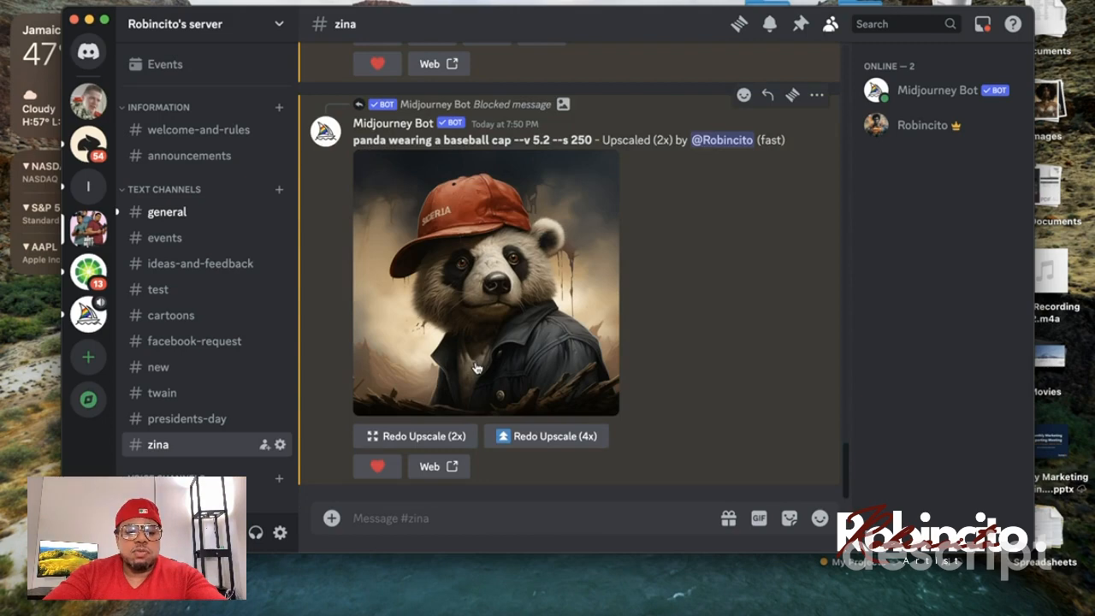
pyautogui.scroll(8, 475, 368)
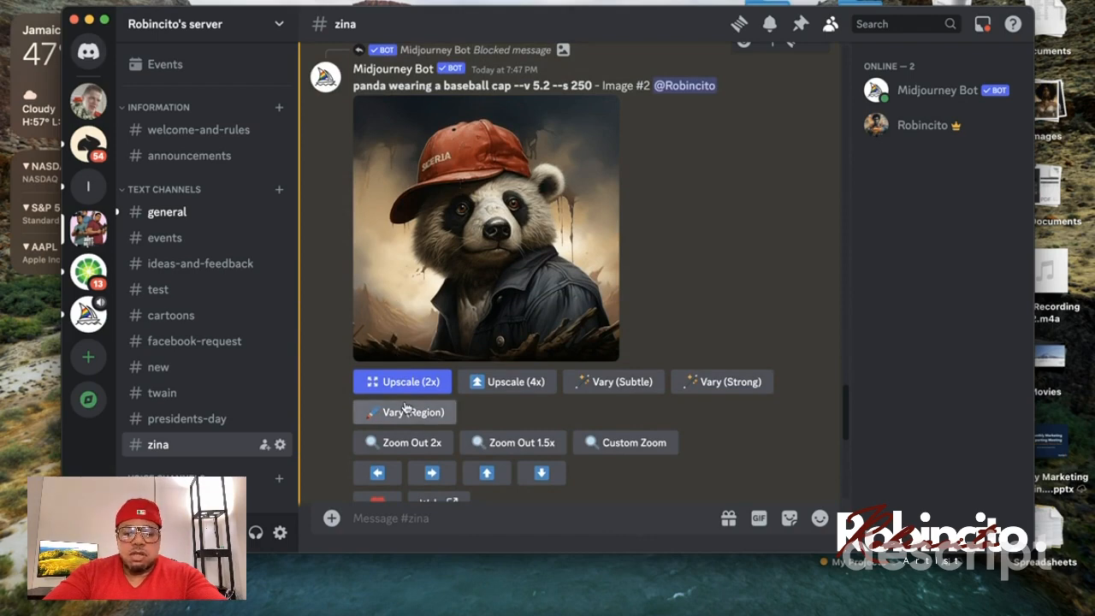
pyautogui.click(427, 447)
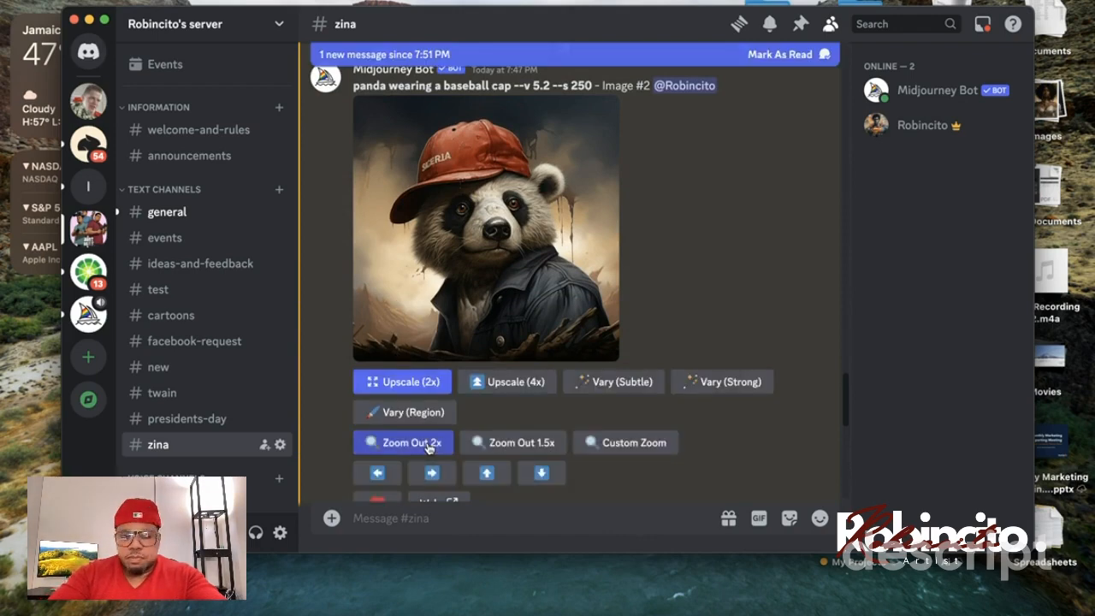
# - View the finished Zoom Out panda grid enlarged, checking it against the 2x upscaled panda, and close its preview when done
pyautogui.scroll(-3, 699, 436)
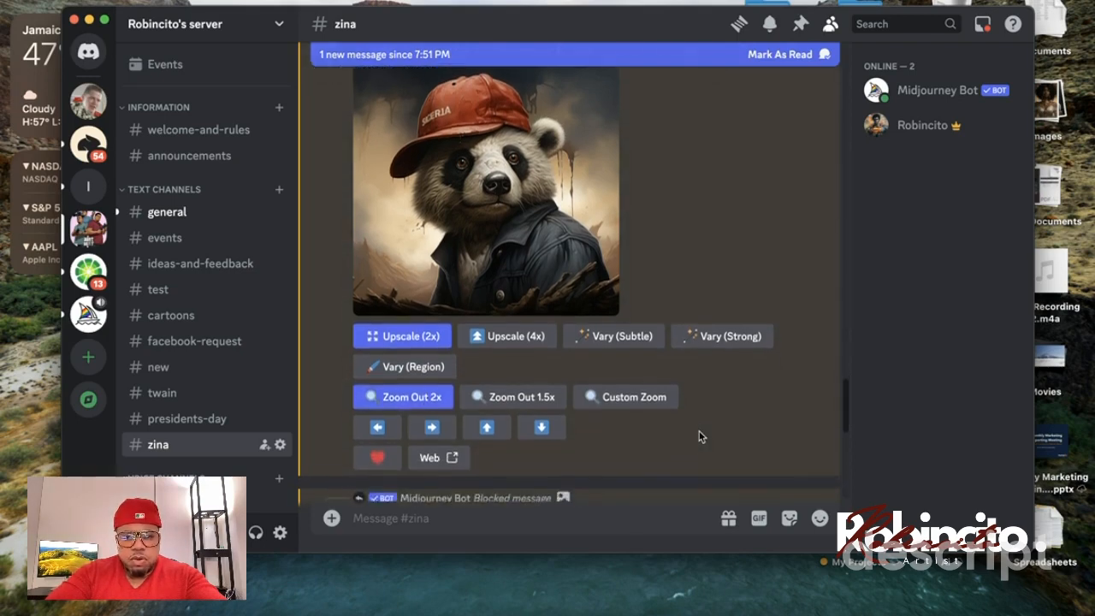
pyautogui.scroll(-3, 698, 436)
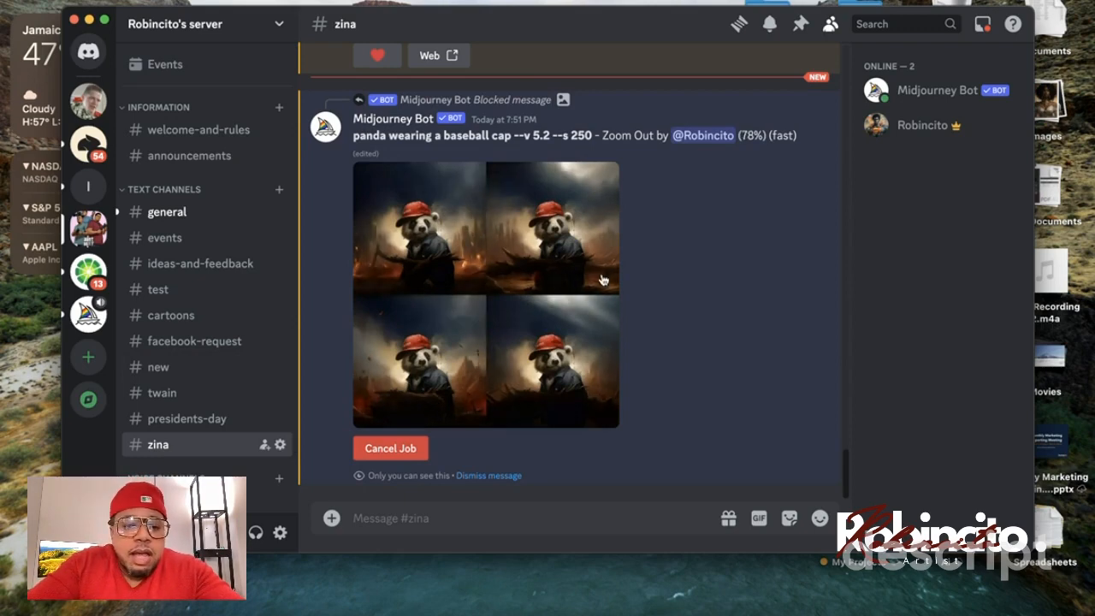
pyautogui.scroll(5, 601, 280)
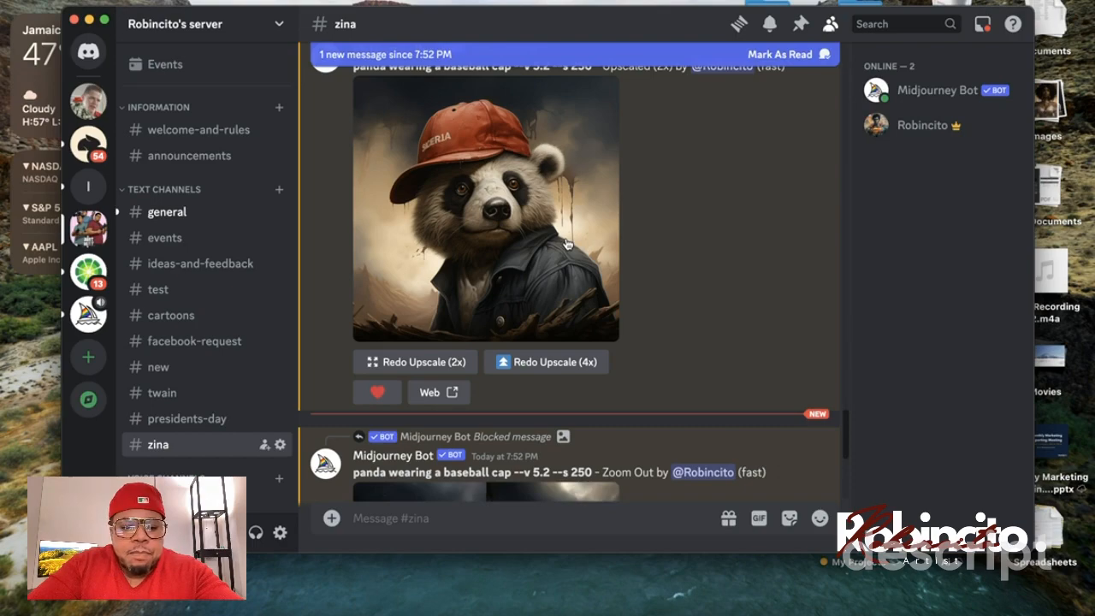
pyautogui.scroll(-5, 566, 244)
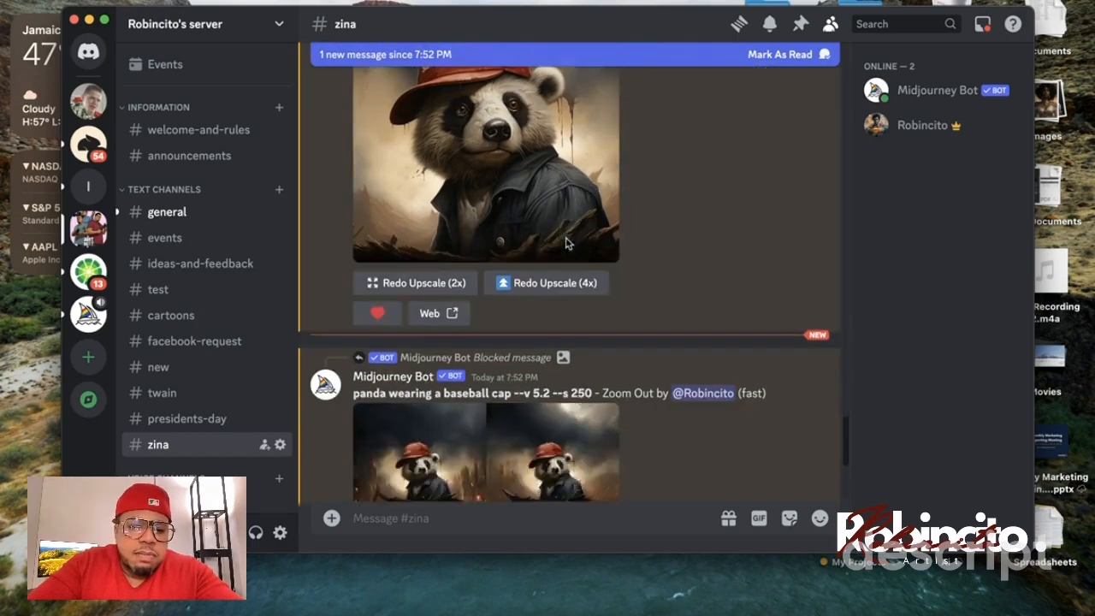
pyautogui.click(559, 359)
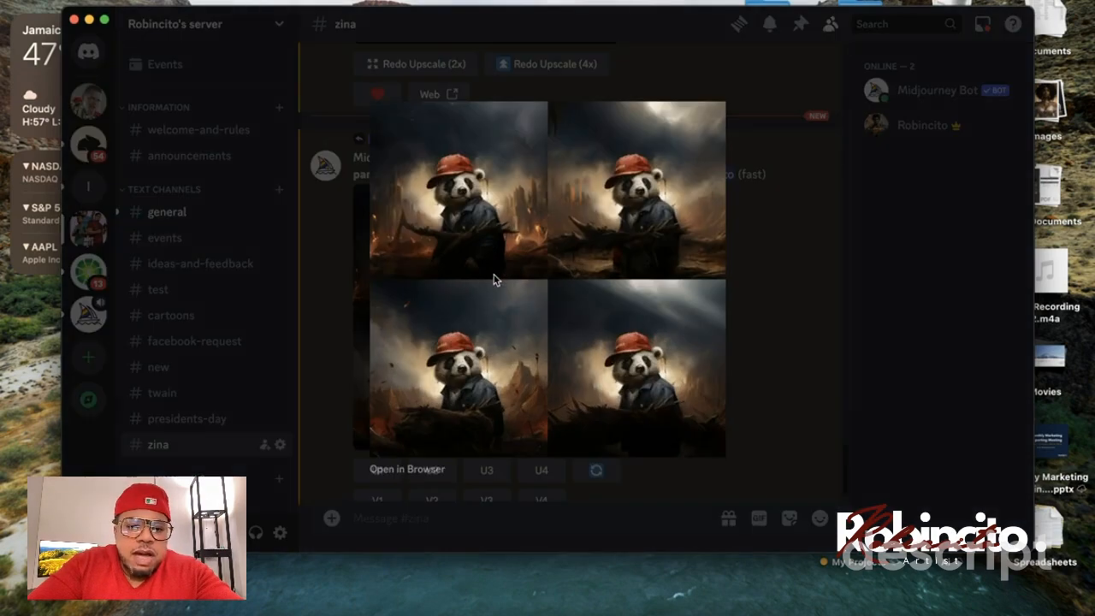
pyautogui.click(769, 303)
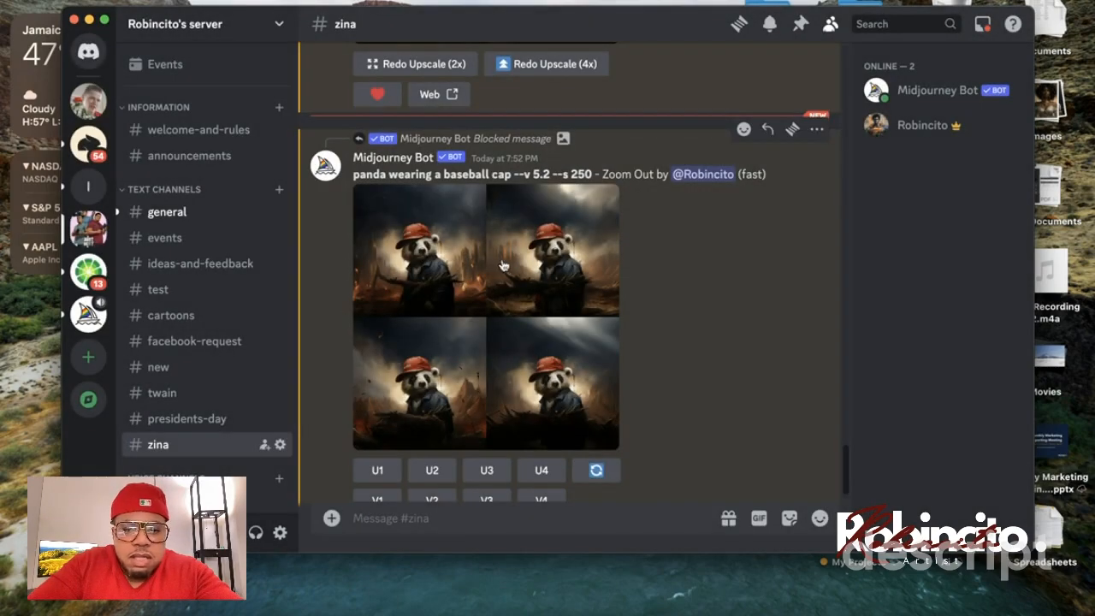
# - Upscale the first image of the Zoom Out grid with U1 and view the result enlarged, closing its preview when done
pyautogui.scroll(-1, 413, 340)
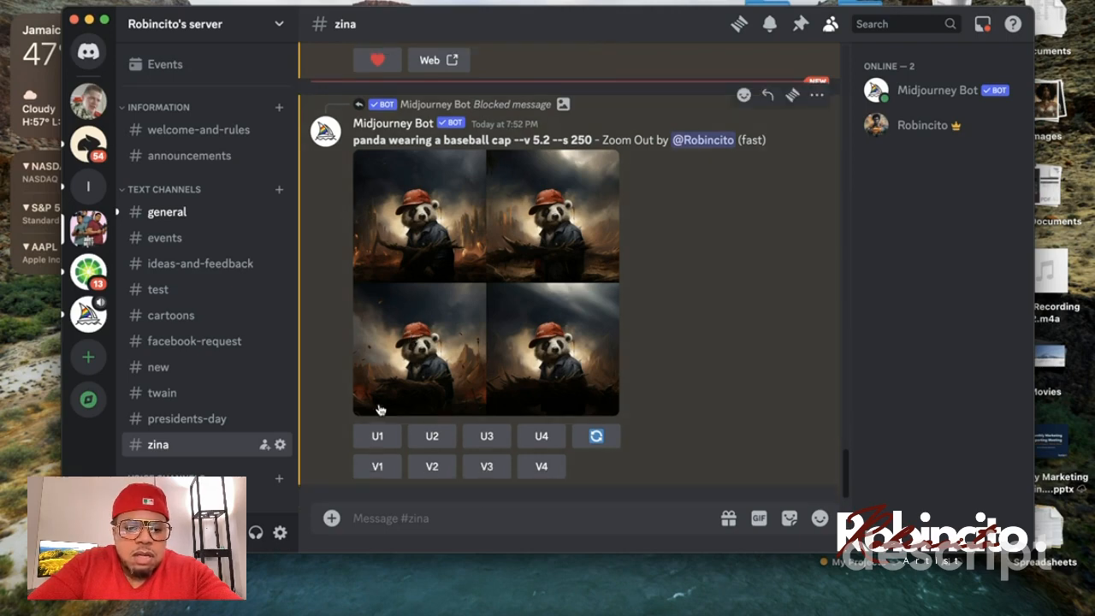
pyautogui.click(377, 438)
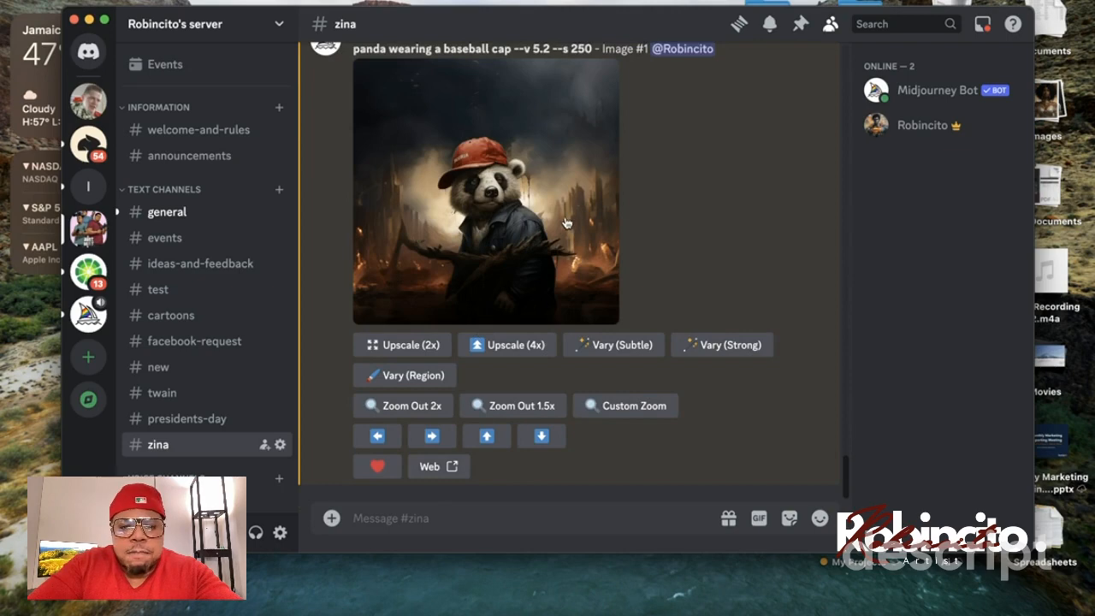
pyautogui.click(564, 223)
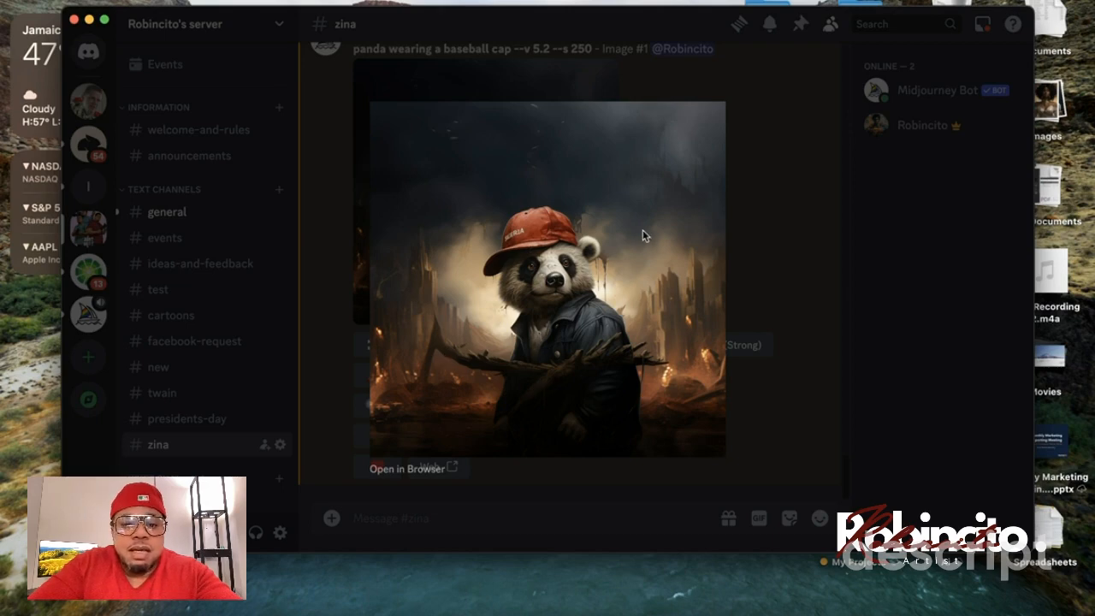
pyautogui.click(805, 216)
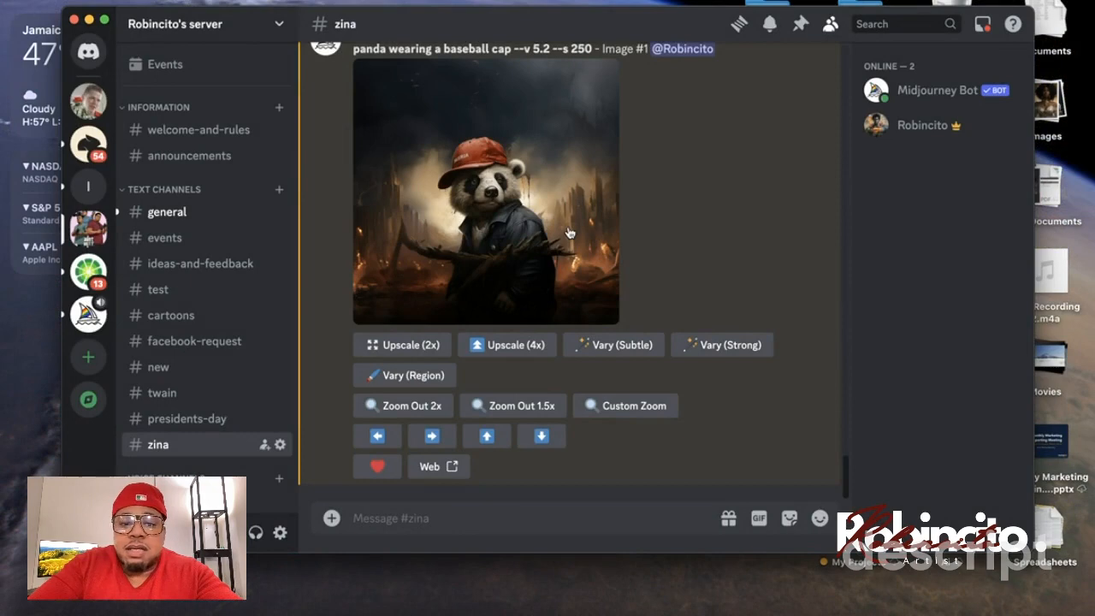
# - Compare the zoomed-out Image #1 panda with the earlier 2x upscaled panda by viewing each enlarged, closing both previews when done
pyautogui.scroll(5, 569, 233)
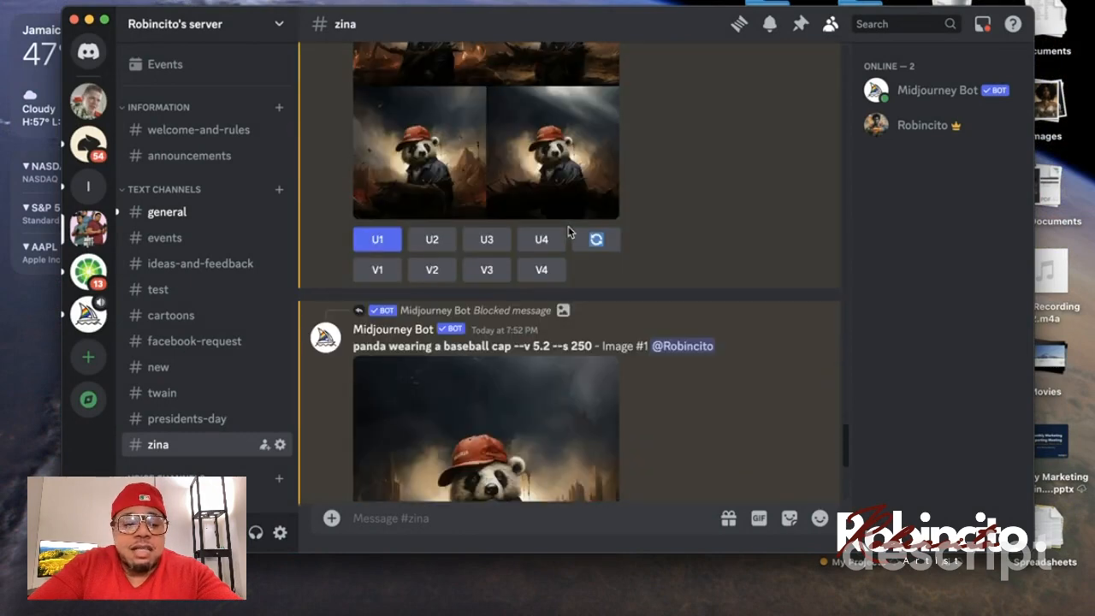
pyautogui.scroll(-5, 568, 232)
pyautogui.click(521, 247)
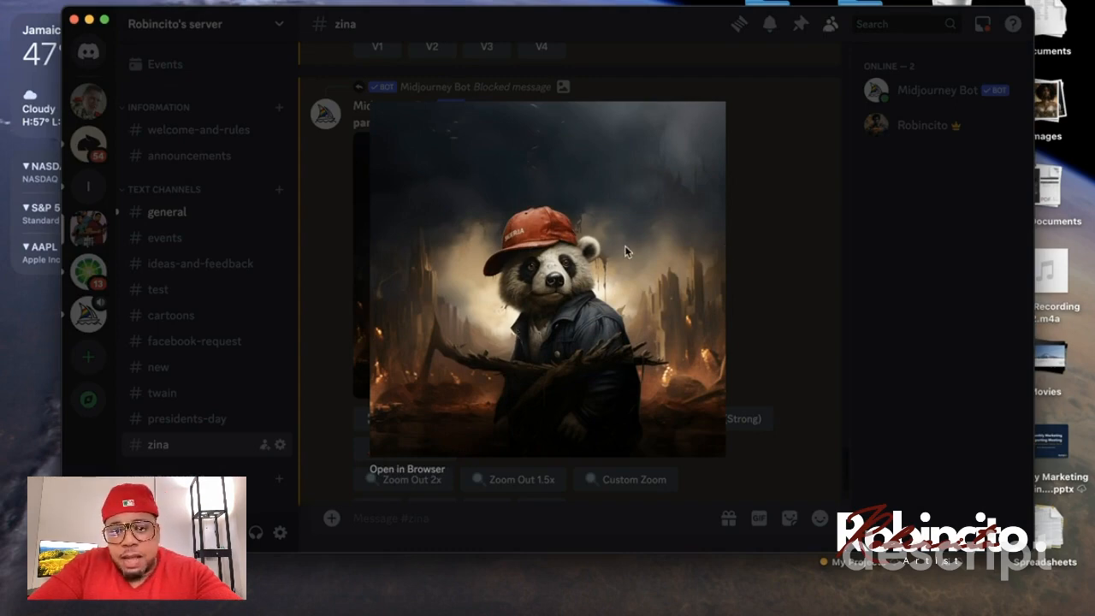
pyautogui.click(776, 236)
pyautogui.scroll(-5, 777, 236)
pyautogui.scroll(1, 683, 228)
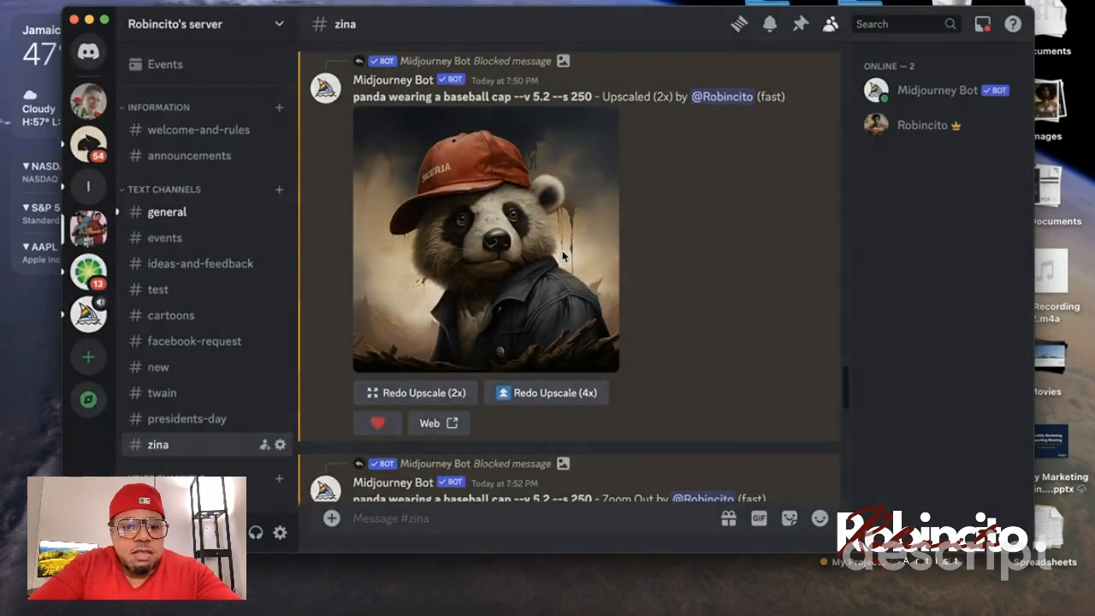
pyautogui.click(564, 255)
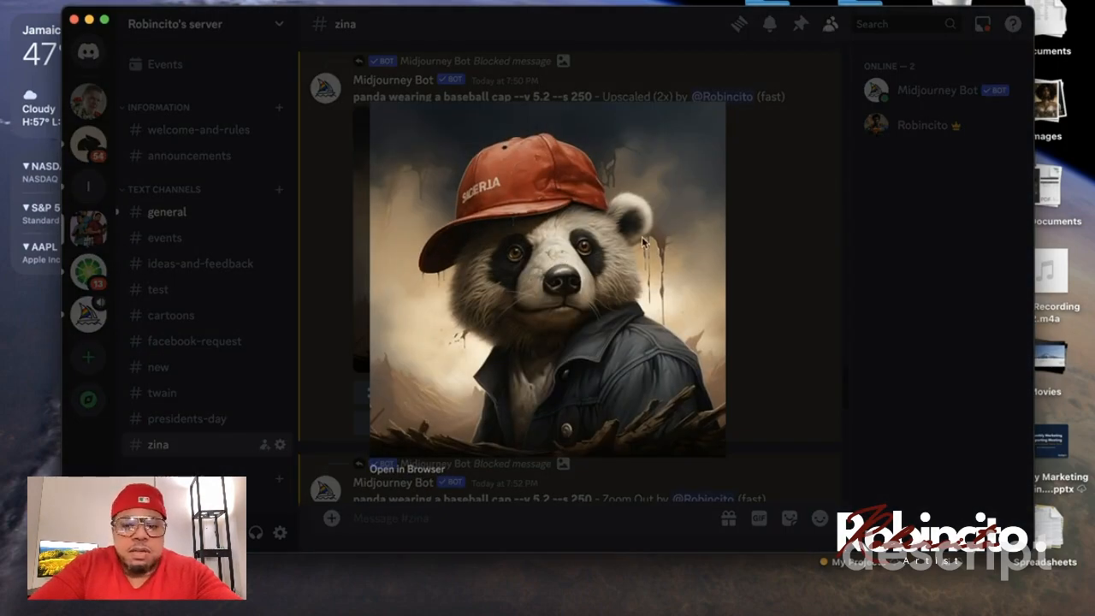
pyautogui.click(734, 248)
pyautogui.scroll(-10, 694, 423)
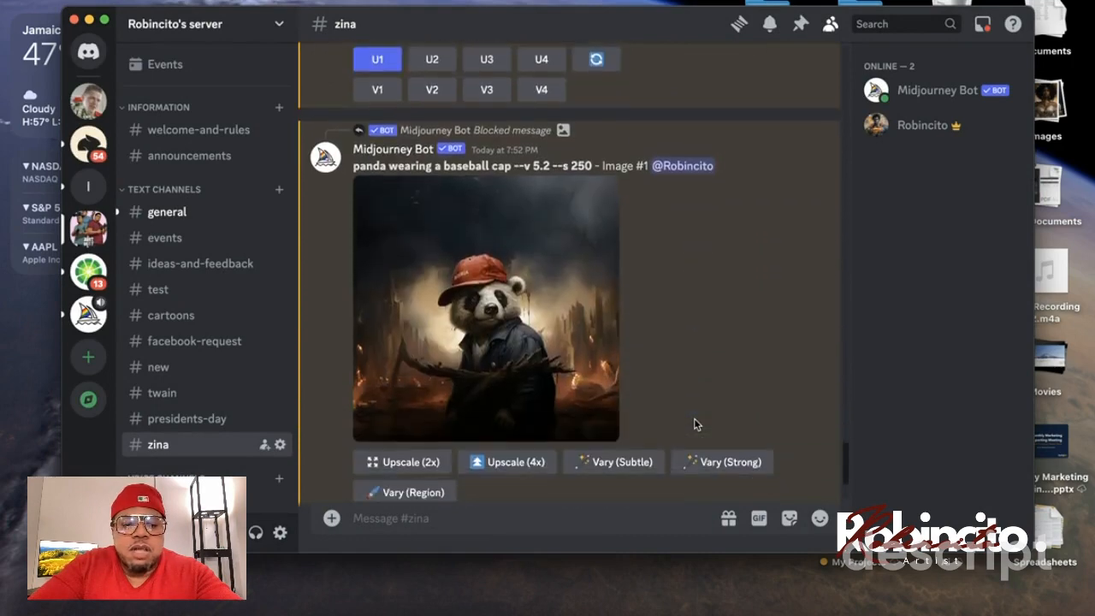
pyautogui.scroll(-3, 694, 424)
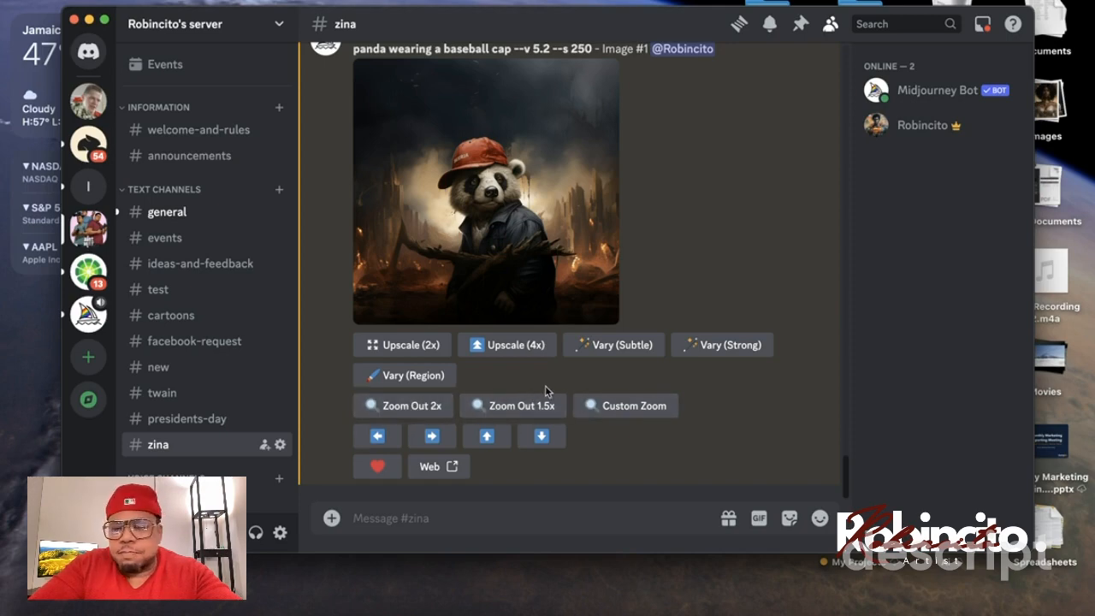
# - Switch to Notes and copy the full Berserker-Venom Hybrid paragraph from the Favorite Prompts note
pyautogui.scroll(1, 545, 387)
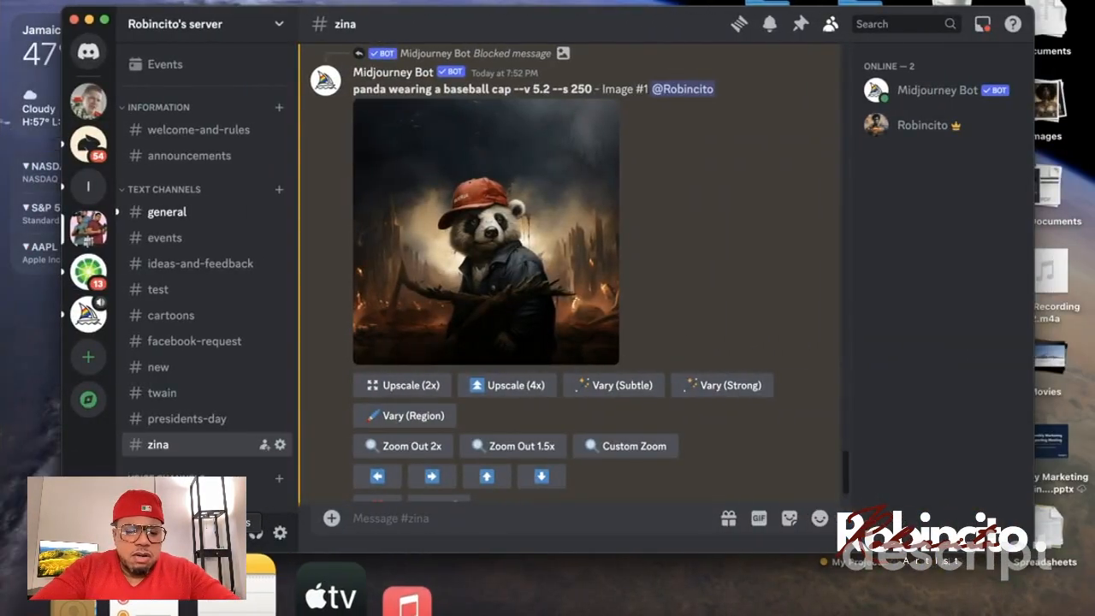
pyautogui.click(261, 586)
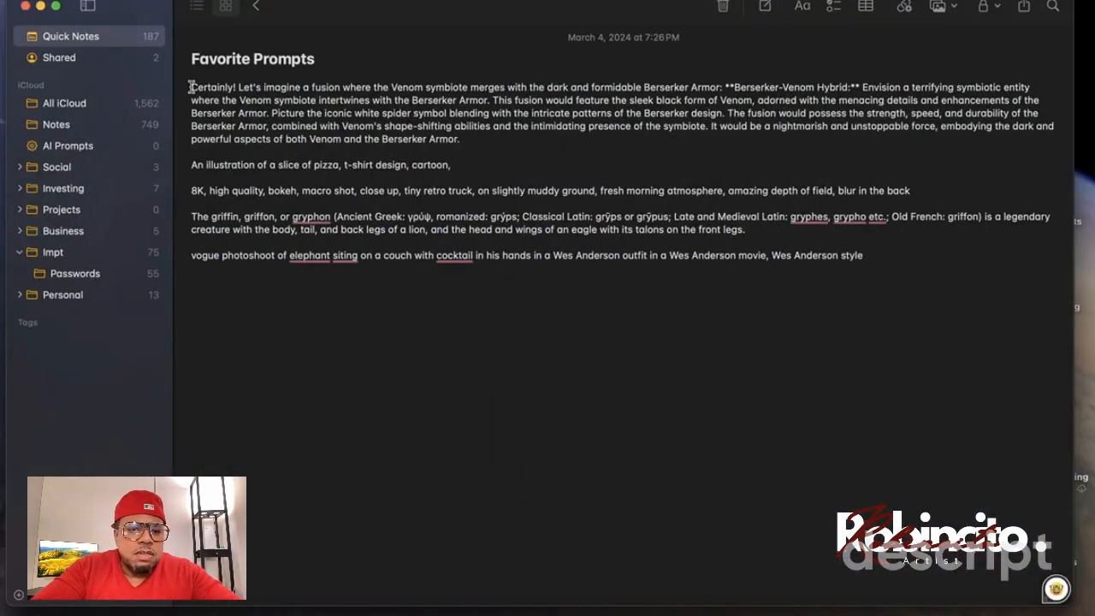
pyautogui.moveTo(191, 87); pyautogui.dragTo(476, 139)
pyautogui.press('super+c')
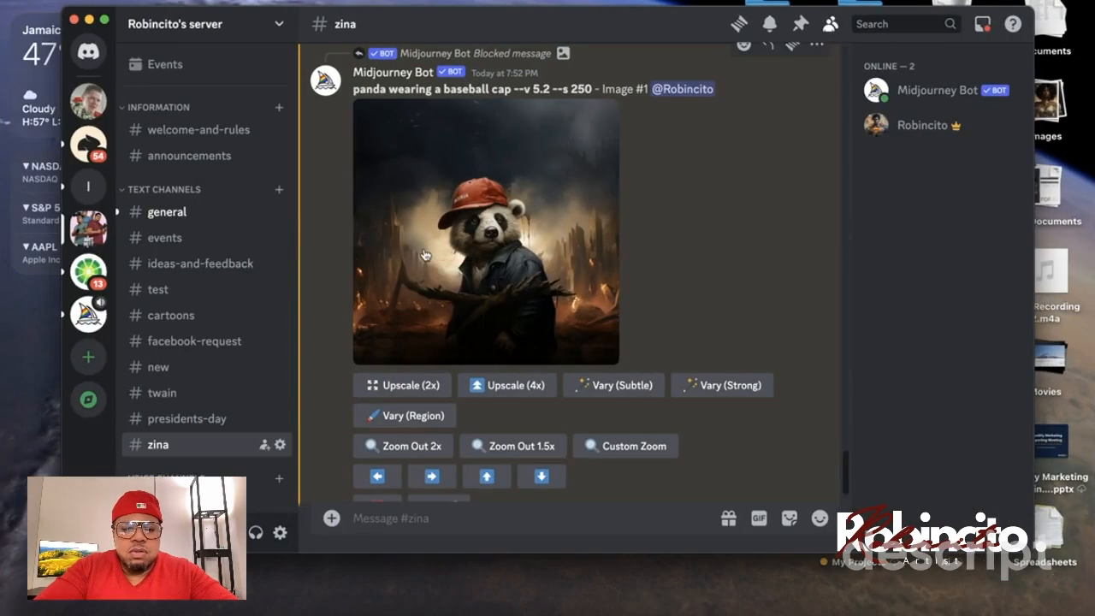
# - Return to Discord and generate images in the zina channel with /imagine, using the copied Berserker-Venom Hybrid text as the prompt
pyautogui.scroll(-1, 495, 383)
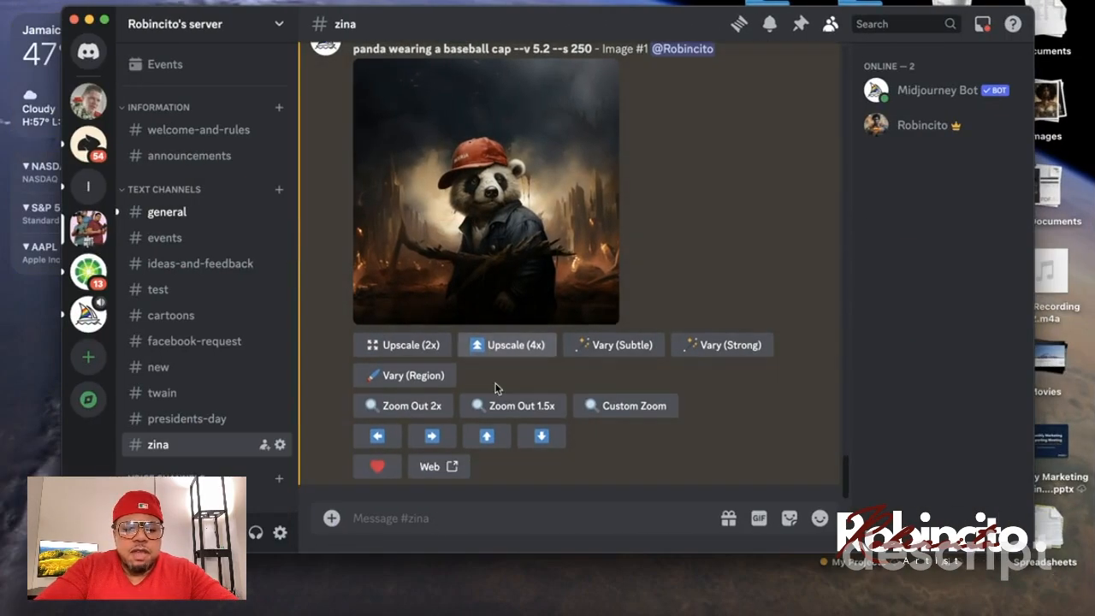
pyautogui.click(443, 523)
pyautogui.write('/')
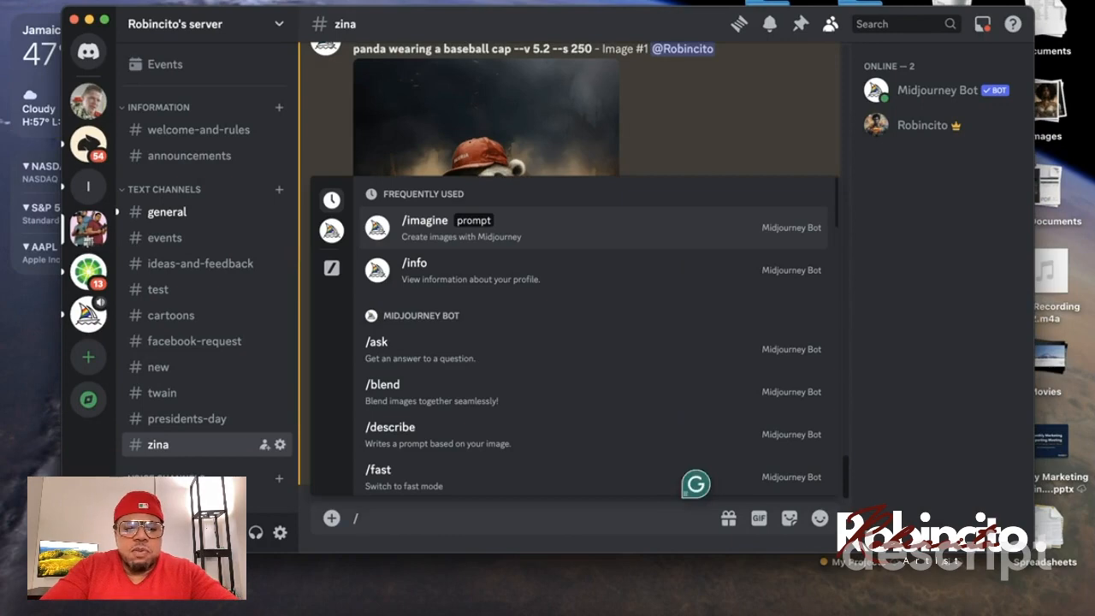
pyautogui.click(536, 227)
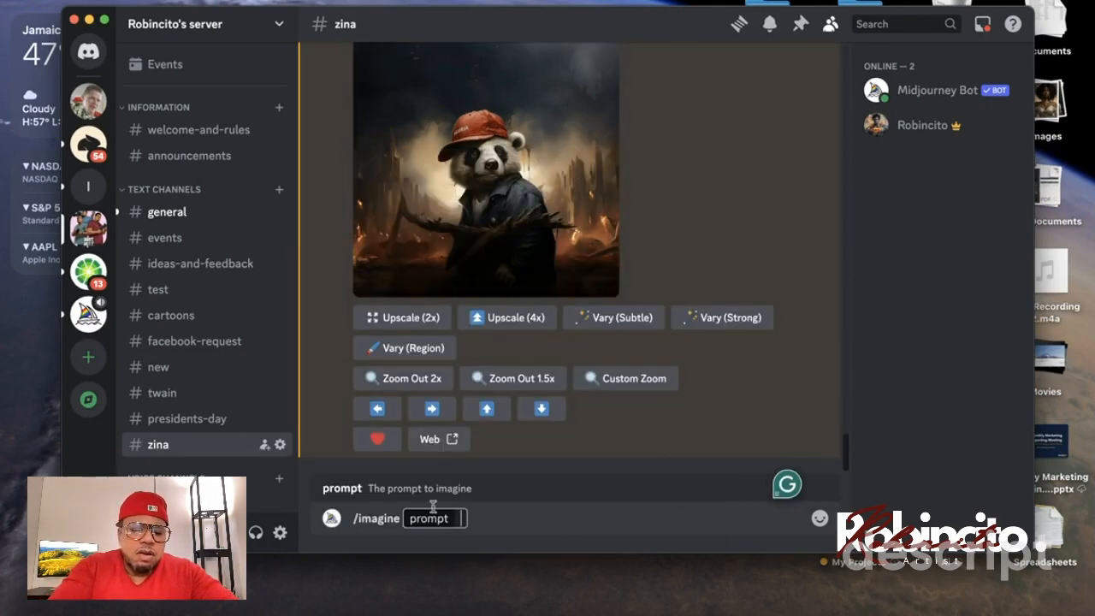
pyautogui.press('super+v')
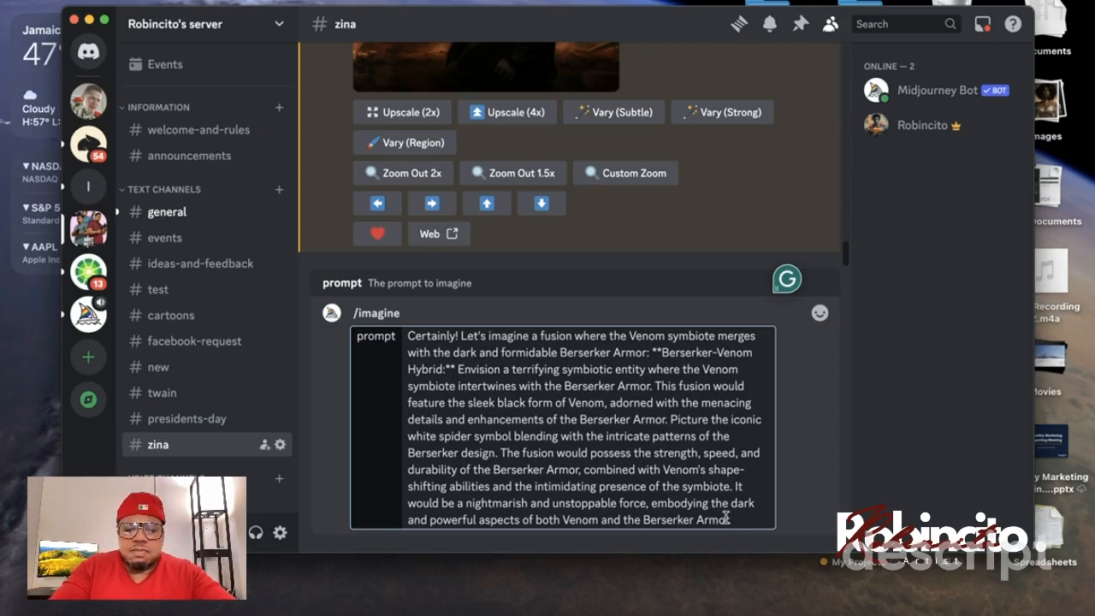
pyautogui.press('Return')
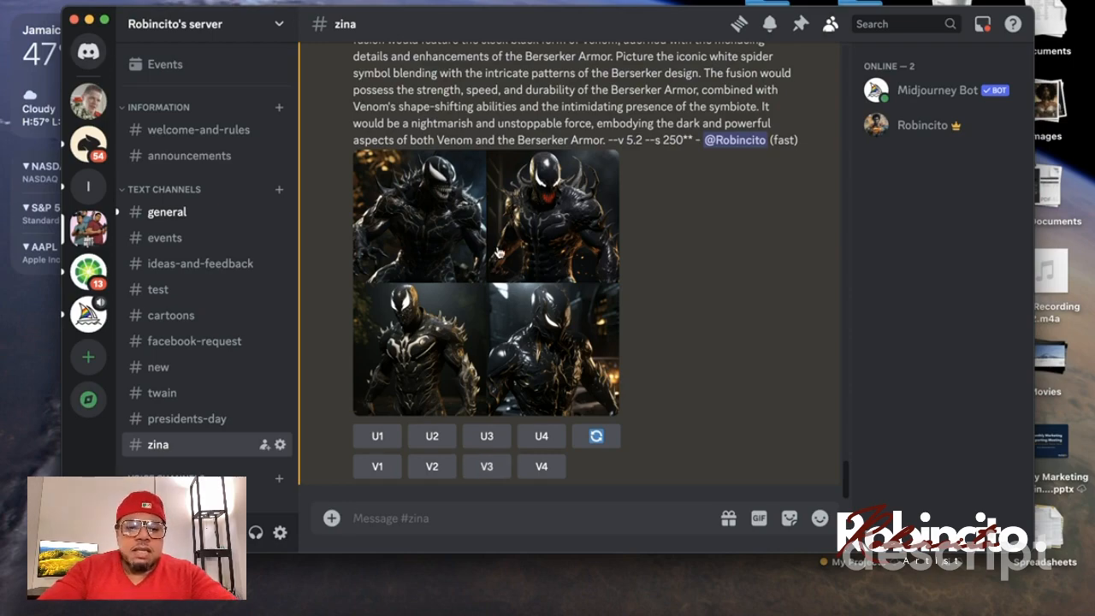
# - Review the Berserker-Venom image grid enlarged and compare it with the prompt text above it, closing the preview when done
pyautogui.click(500, 253)
pyautogui.click(753, 265)
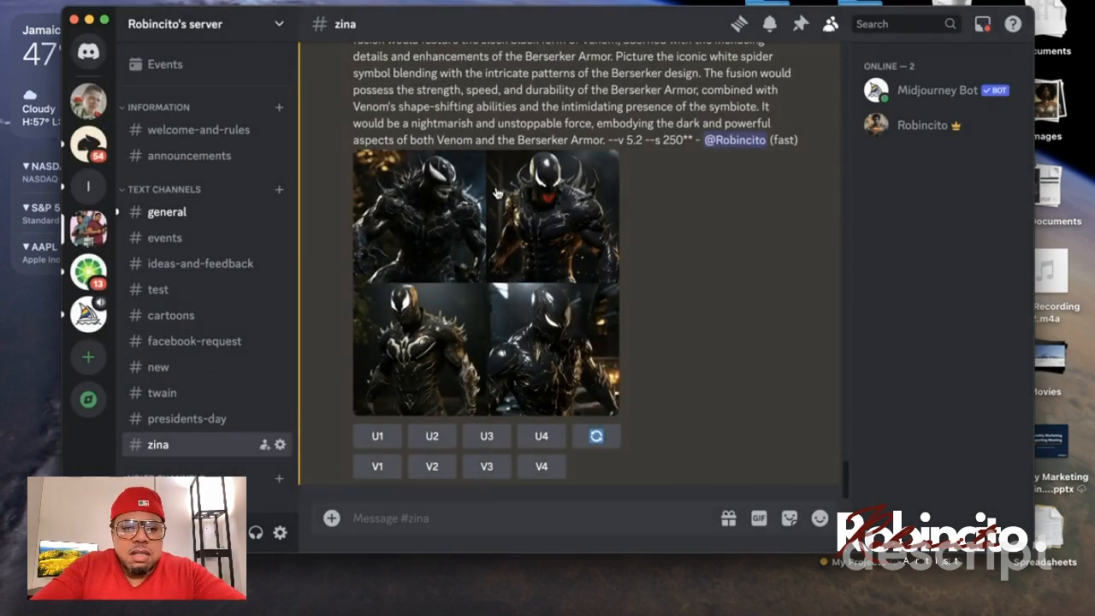
pyautogui.scroll(5, 428, 190)
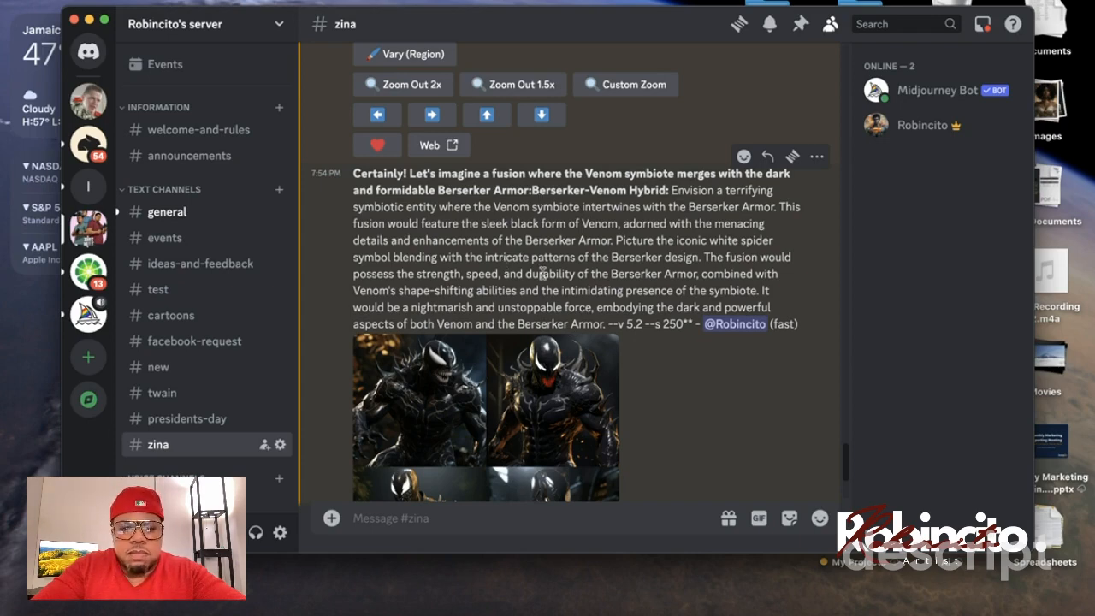
pyautogui.scroll(5, 542, 273)
pyautogui.scroll(-4, 542, 278)
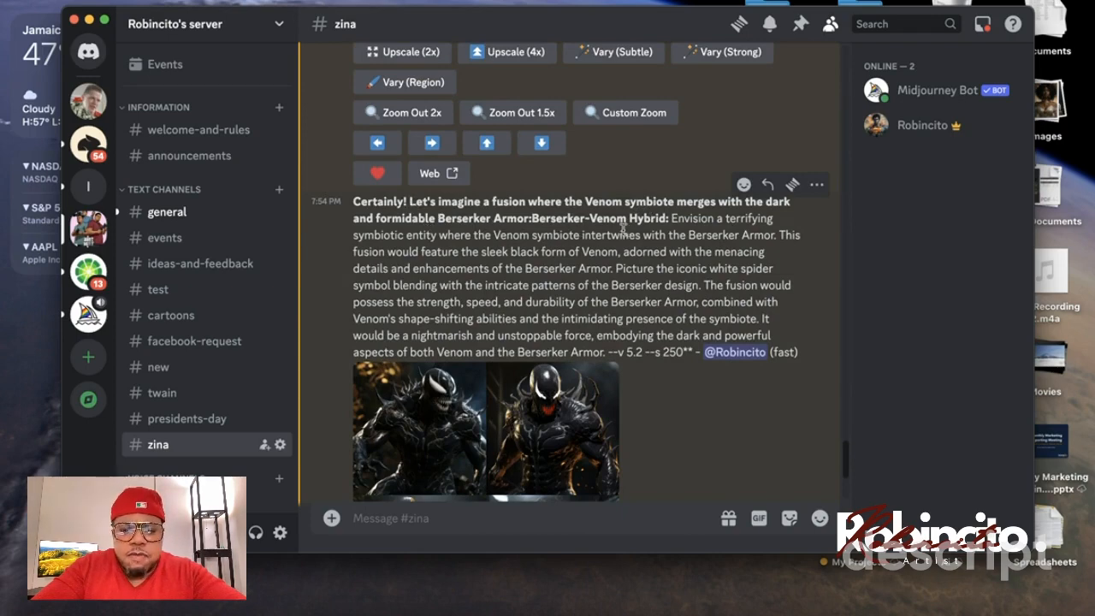
pyautogui.scroll(-3, 629, 349)
pyautogui.click(484, 341)
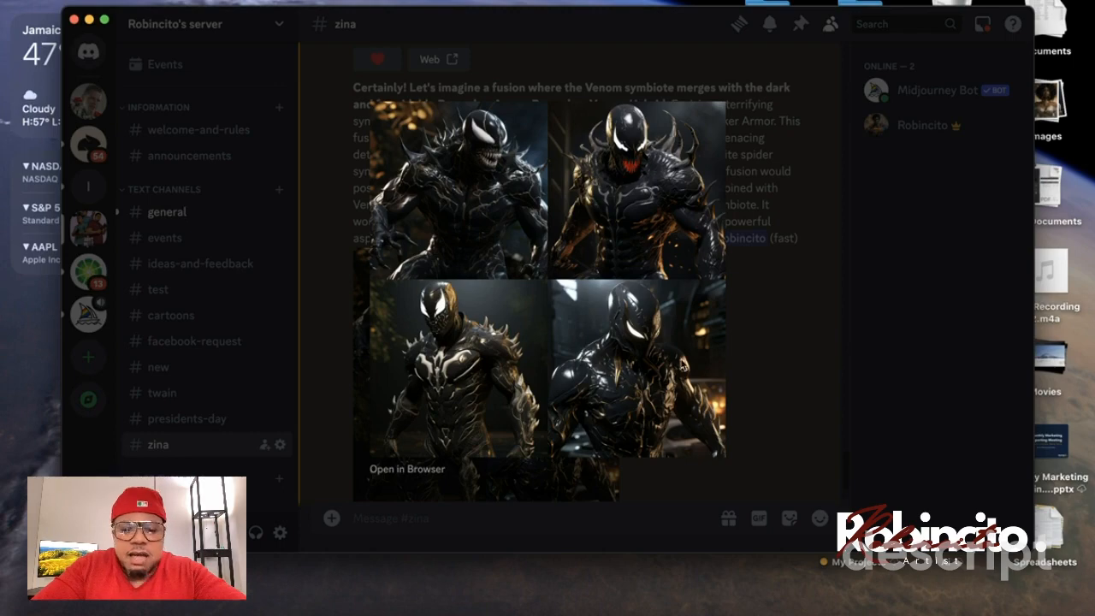
pyautogui.click(754, 355)
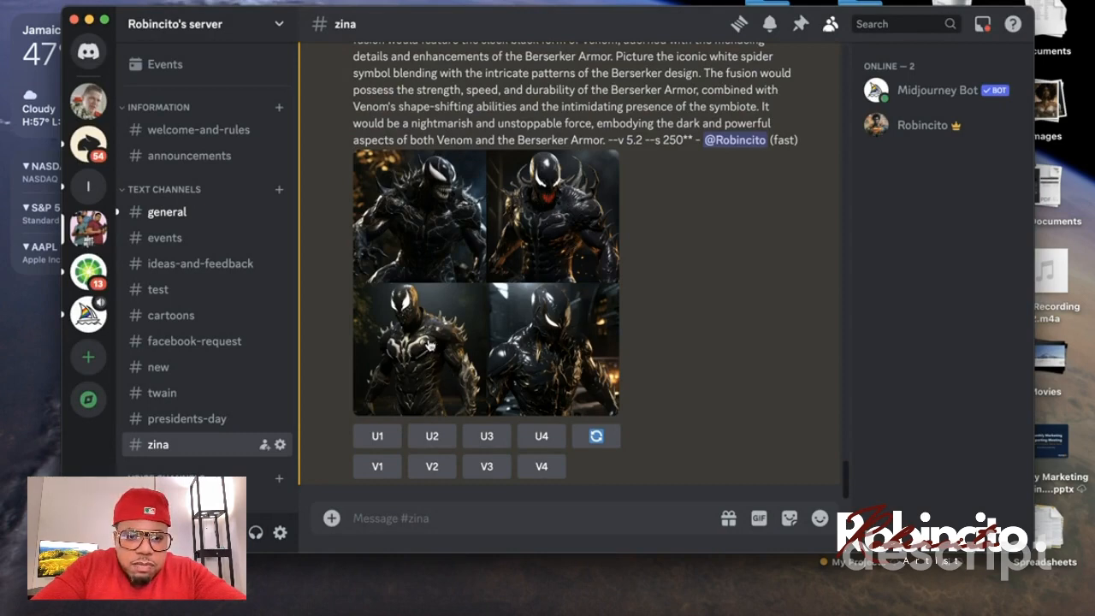
# - Upscale the third Berserker-Venom image from the grid and inspect the single result enlarged, closing the preview when done
pyautogui.click(490, 437)
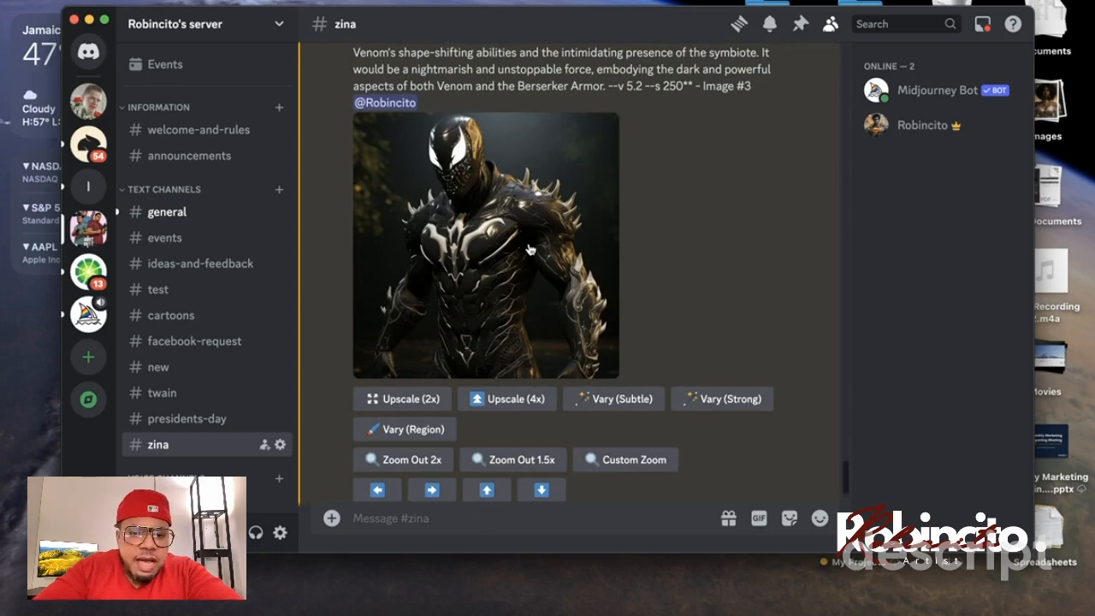
pyautogui.click(529, 247)
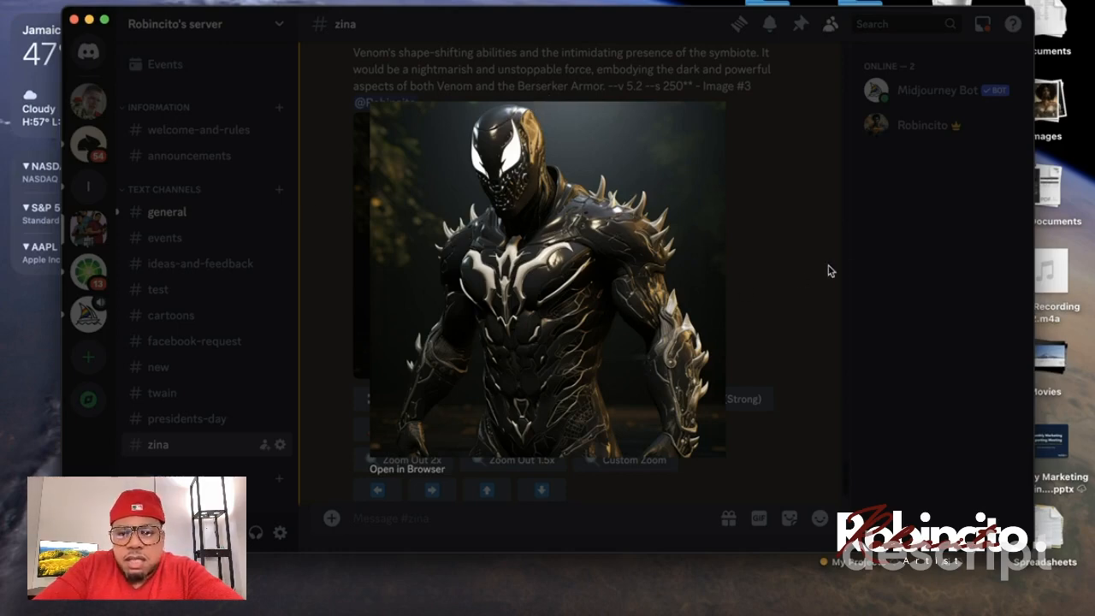
pyautogui.click(796, 287)
pyautogui.scroll(-1, 431, 359)
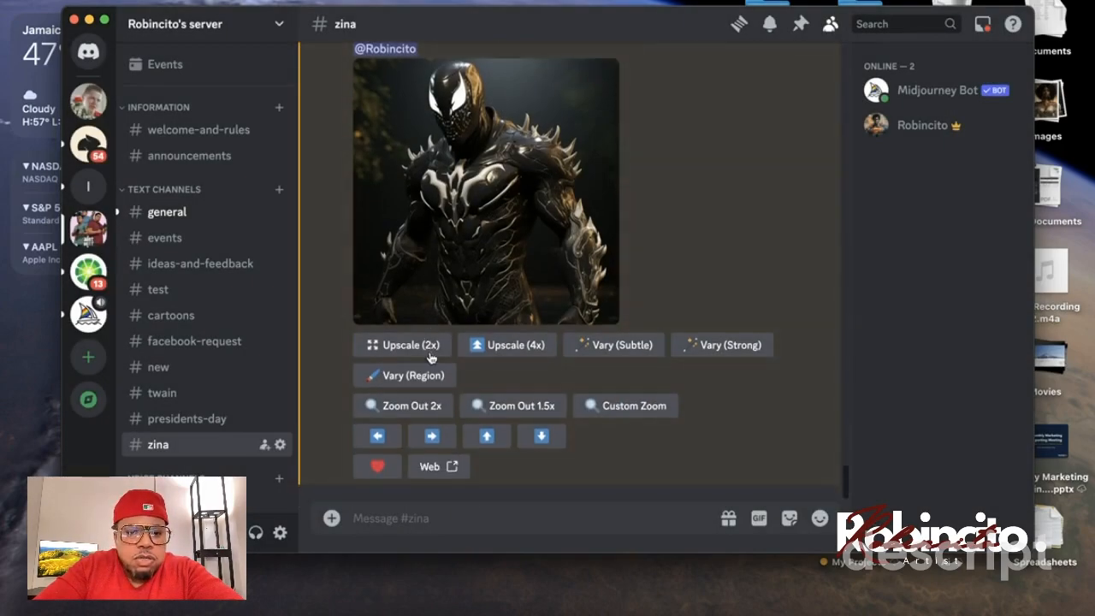
pyautogui.scroll(1, 431, 360)
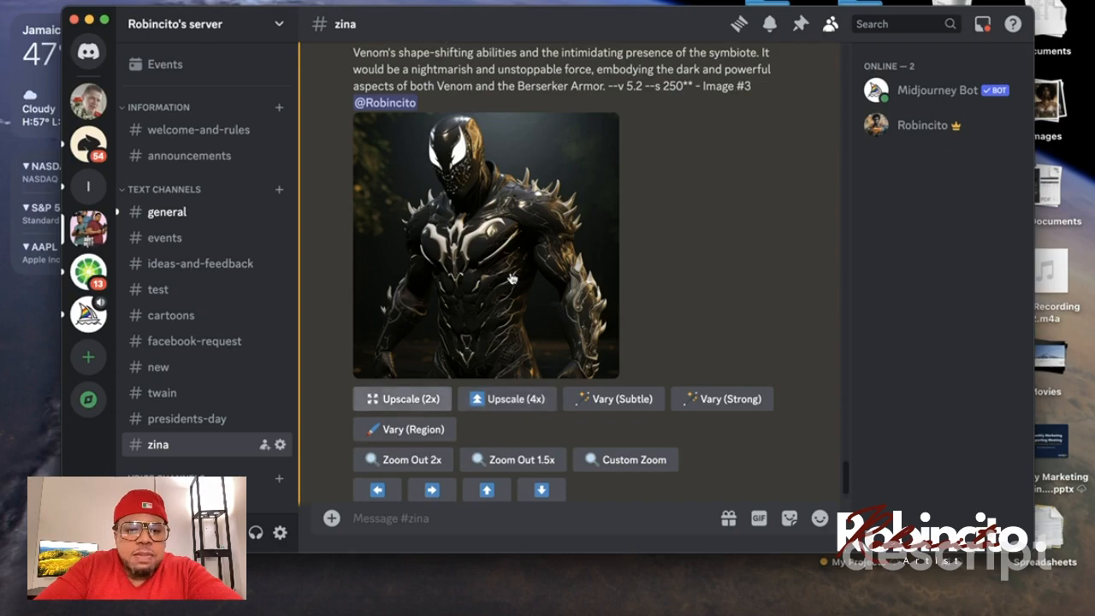
pyautogui.click(530, 236)
pyautogui.click(789, 240)
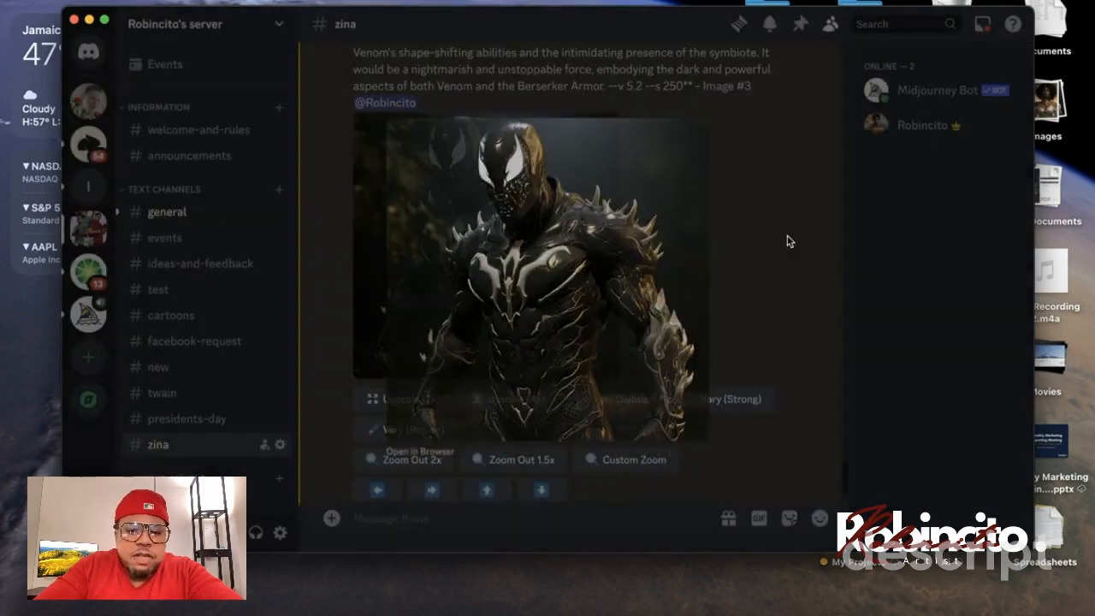
pyautogui.click(562, 252)
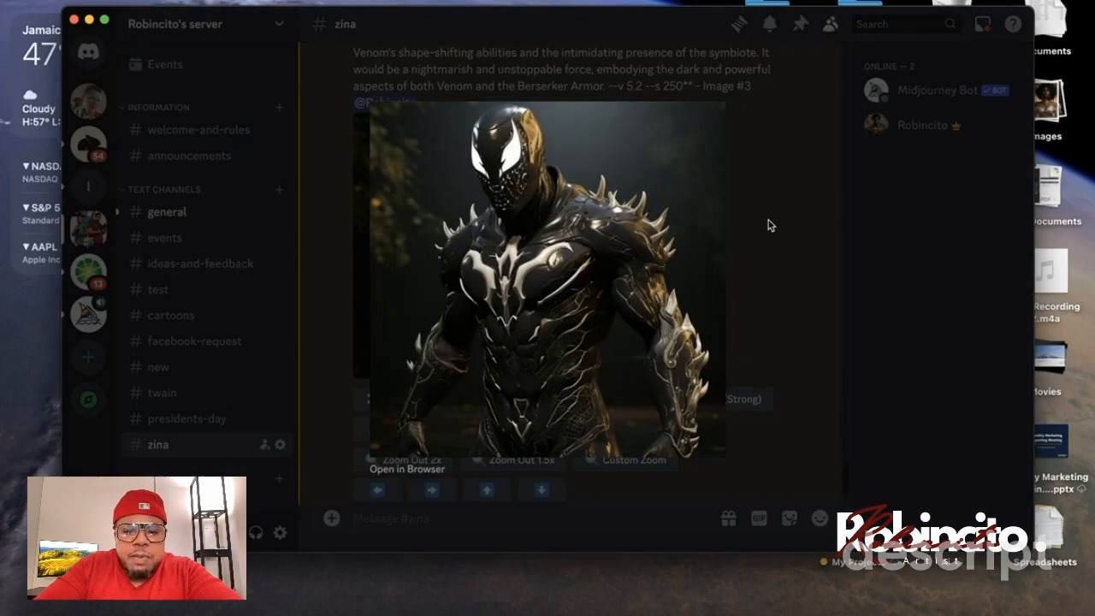
pyautogui.click(768, 220)
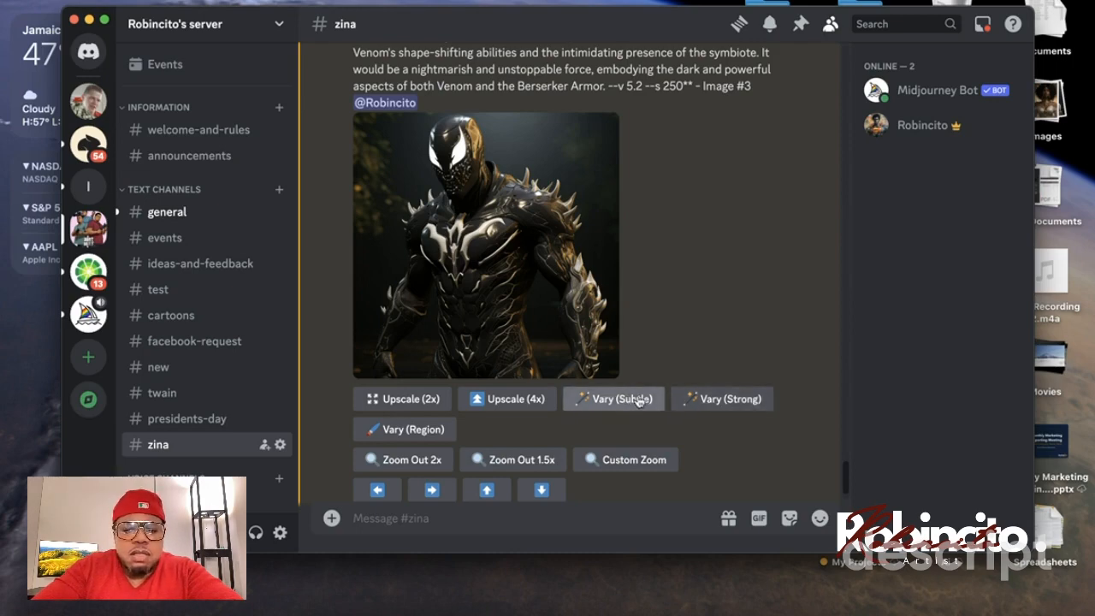
# - Generate strong variations of the upscaled Berserker-Venom image, submitting the remix prompt unchanged
pyautogui.scroll(-2, 668, 415)
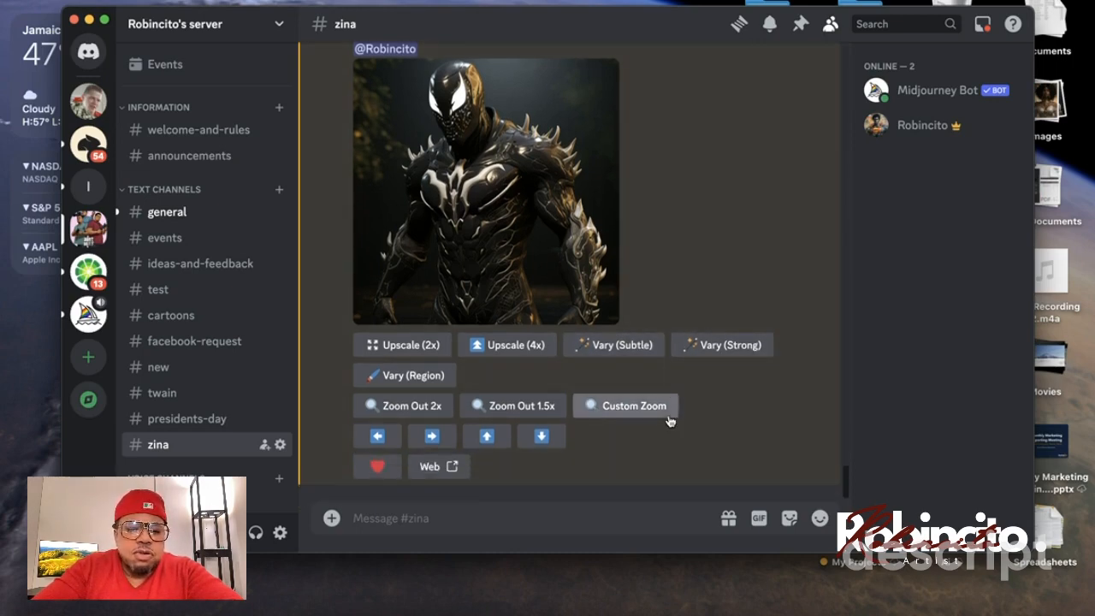
pyautogui.click(737, 345)
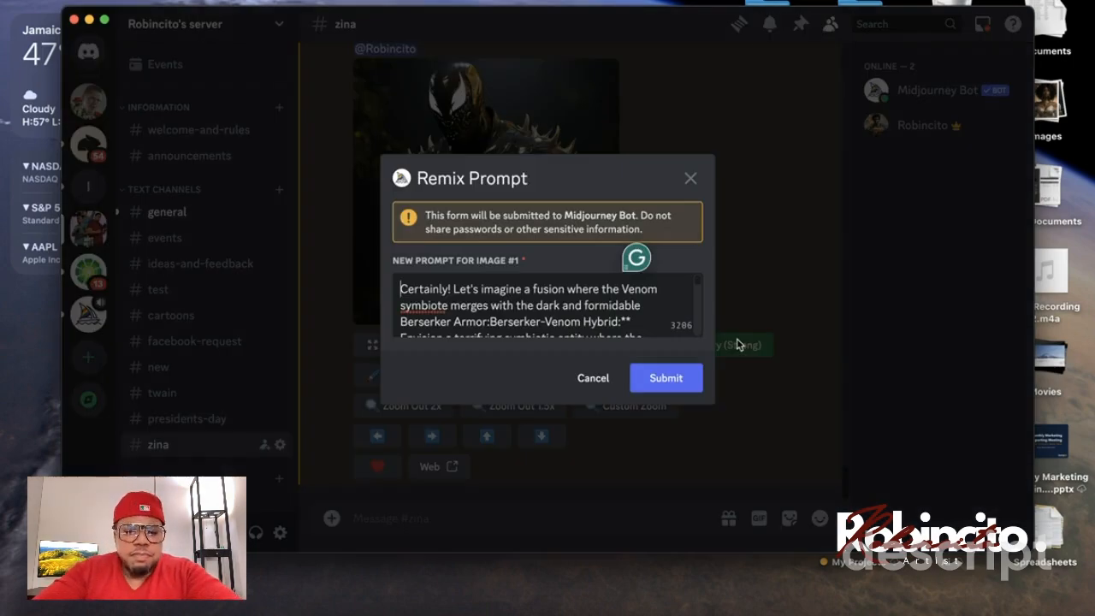
pyautogui.click(666, 379)
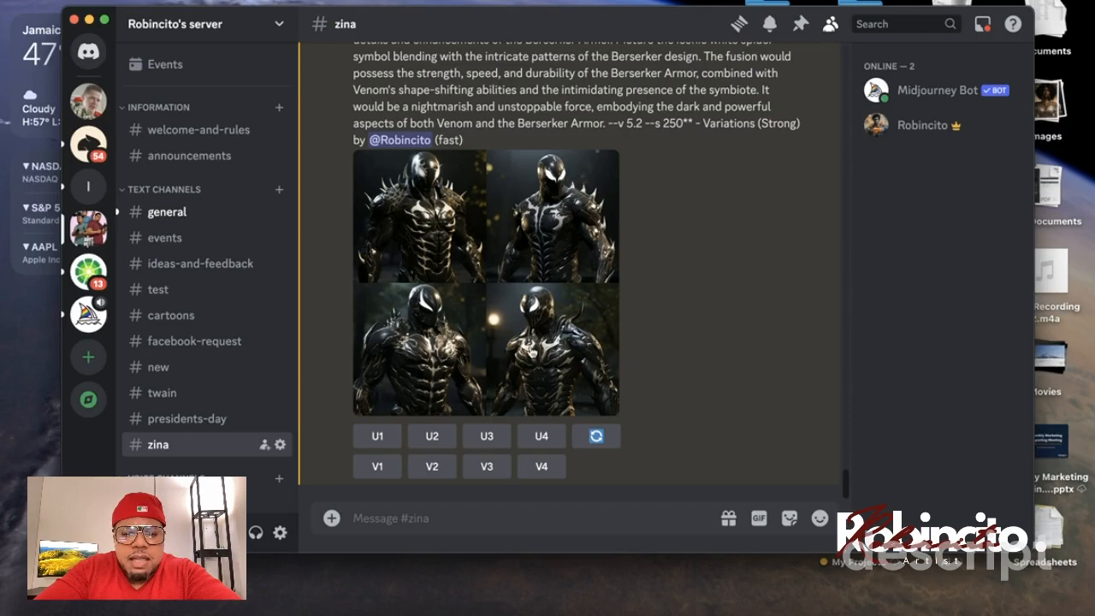
# - Upscale the fourth image of the strong-variation grid and view the result enlarged, closing the preview when done
pyautogui.click(550, 437)
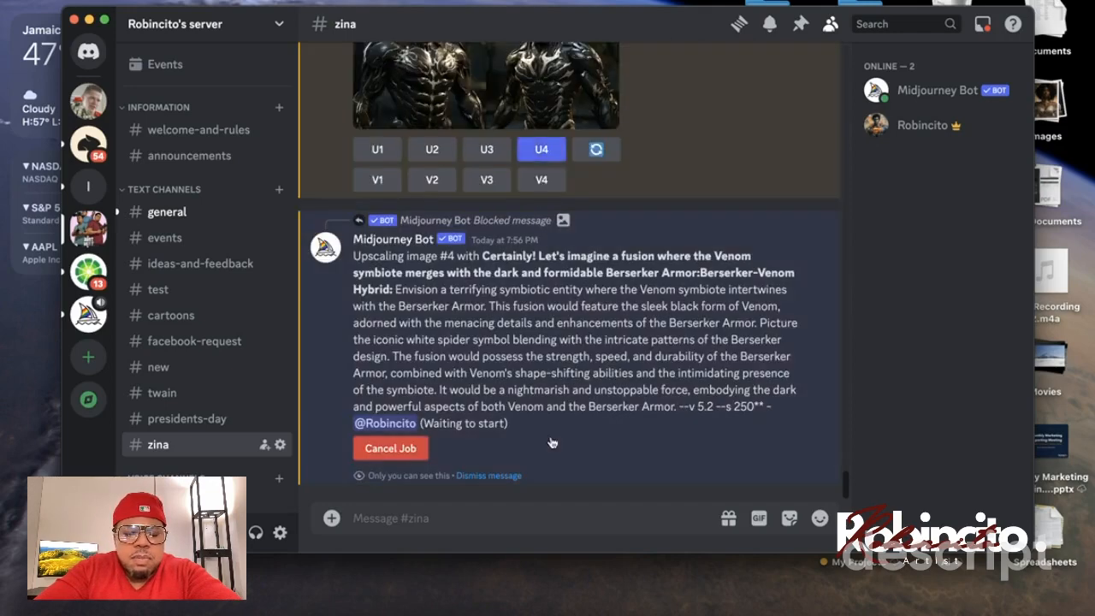
pyautogui.click(523, 245)
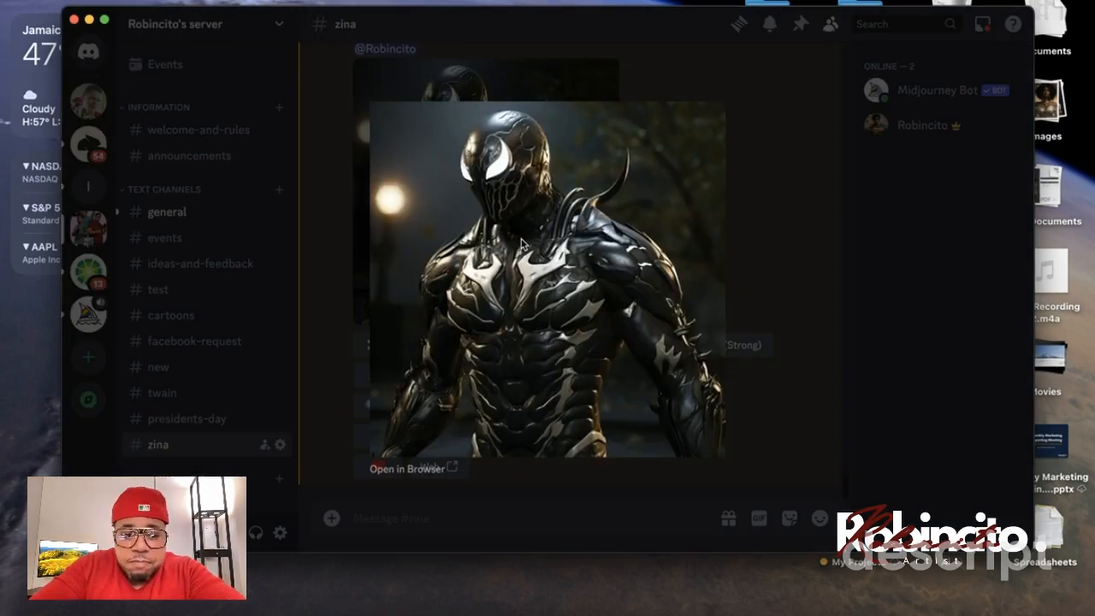
pyautogui.click(794, 243)
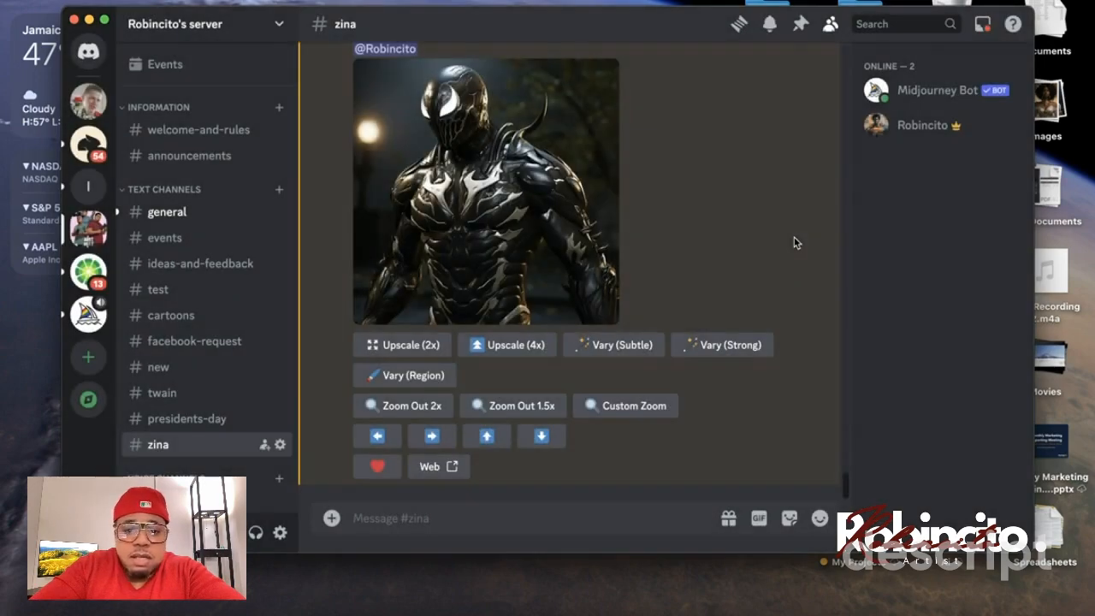
# - Save the enlarged upscaled Berserker-Venom image to Downloads as a png under the suggested file name, and close the preview
pyautogui.click(556, 259)
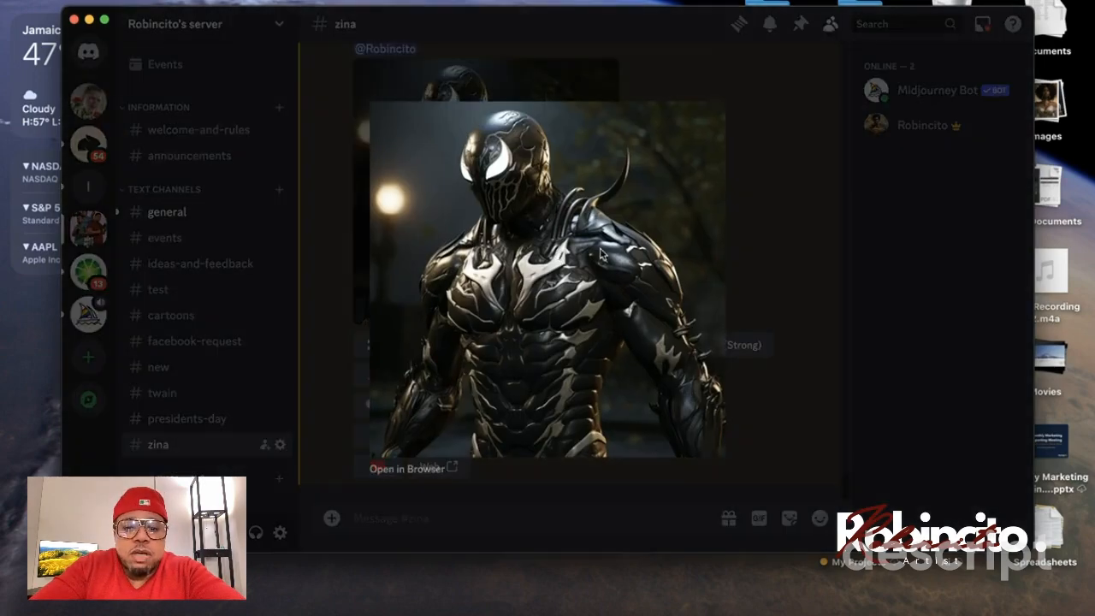
pyautogui.rightClick(601, 254)
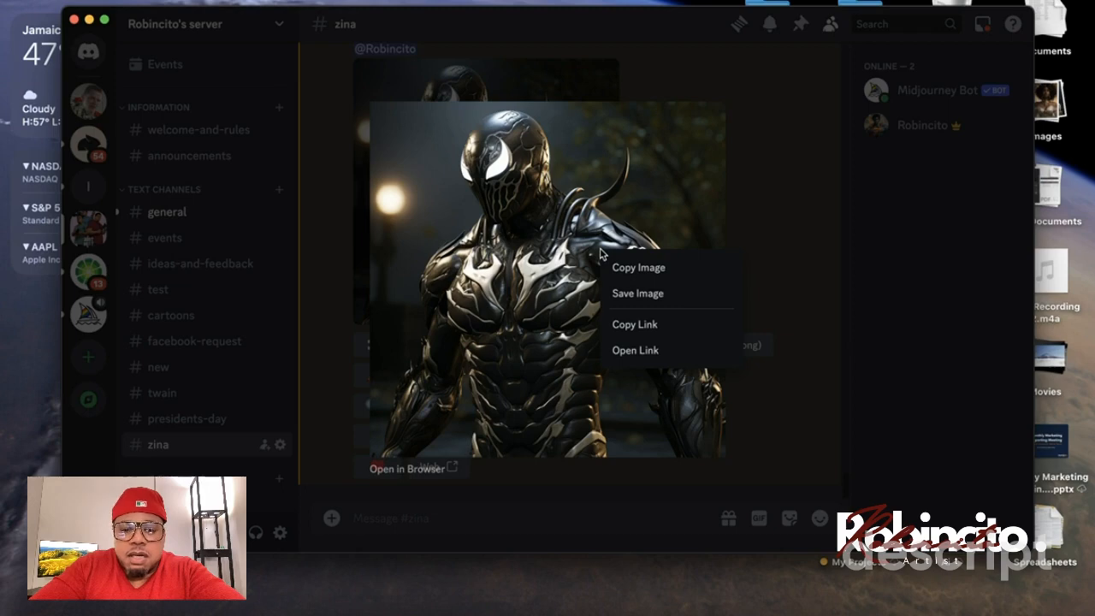
pyautogui.click(638, 295)
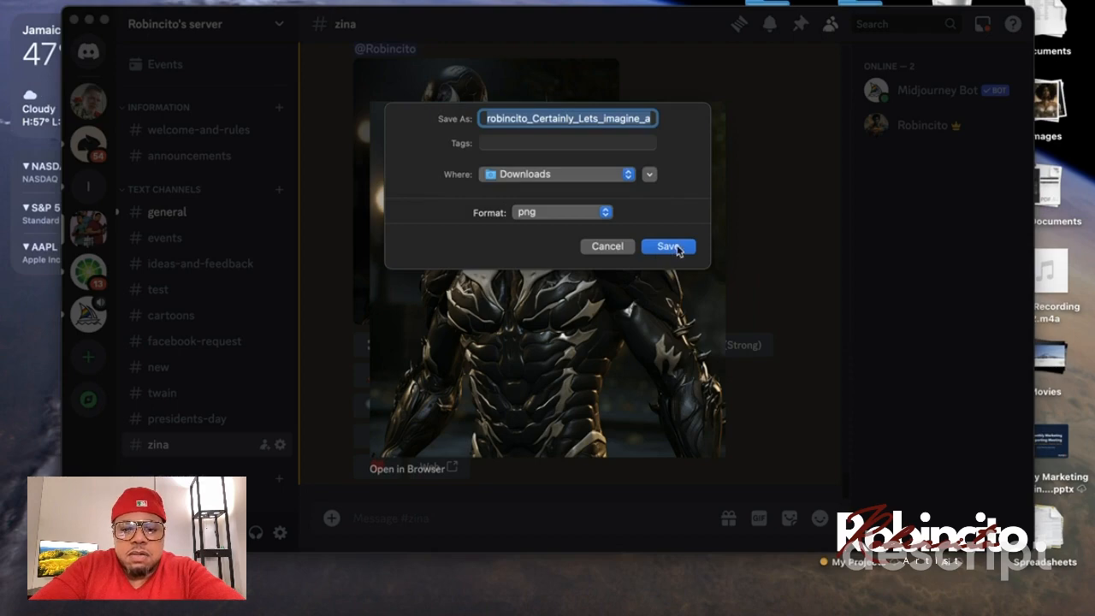
pyautogui.click(668, 246)
pyautogui.click(781, 246)
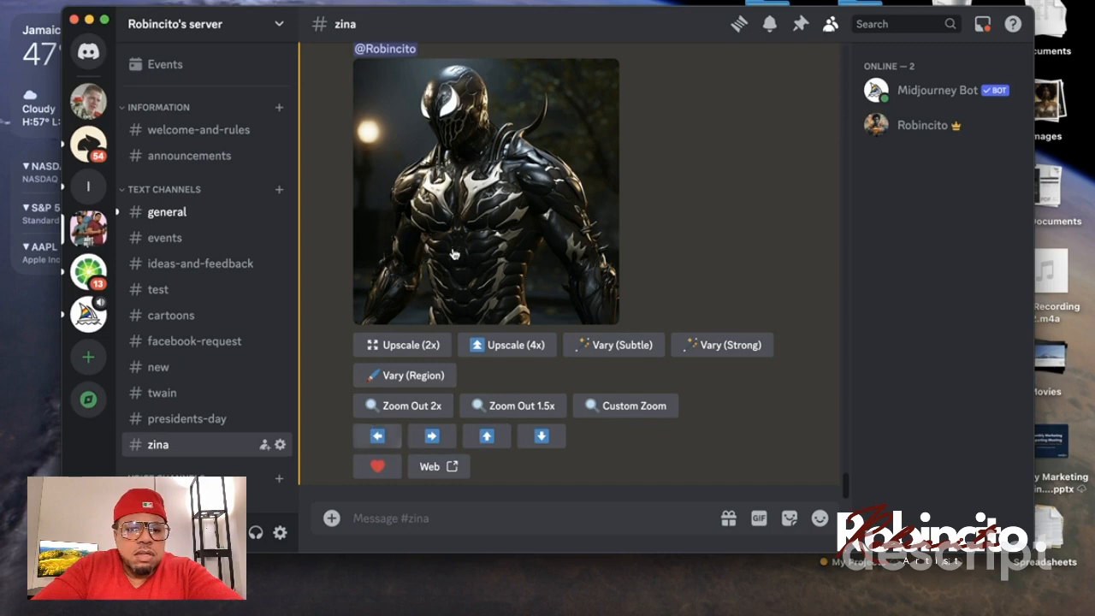
# - Pan the upscaled Berserker-Venom image to the left with the prompt unchanged, checking the partly rendered grid enlarged
pyautogui.click(387, 444)
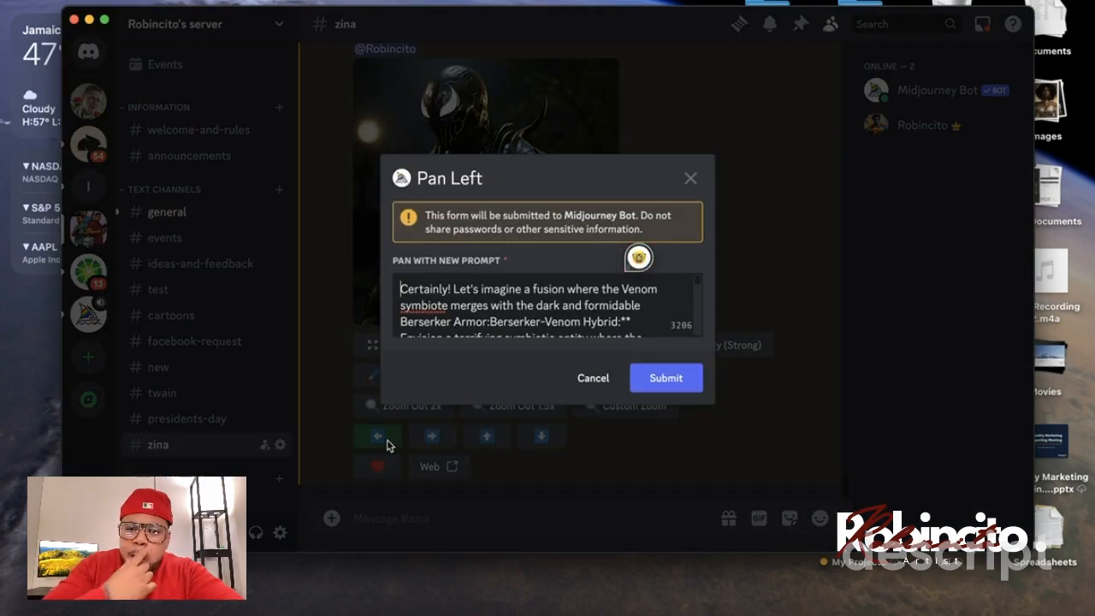
pyautogui.click(696, 383)
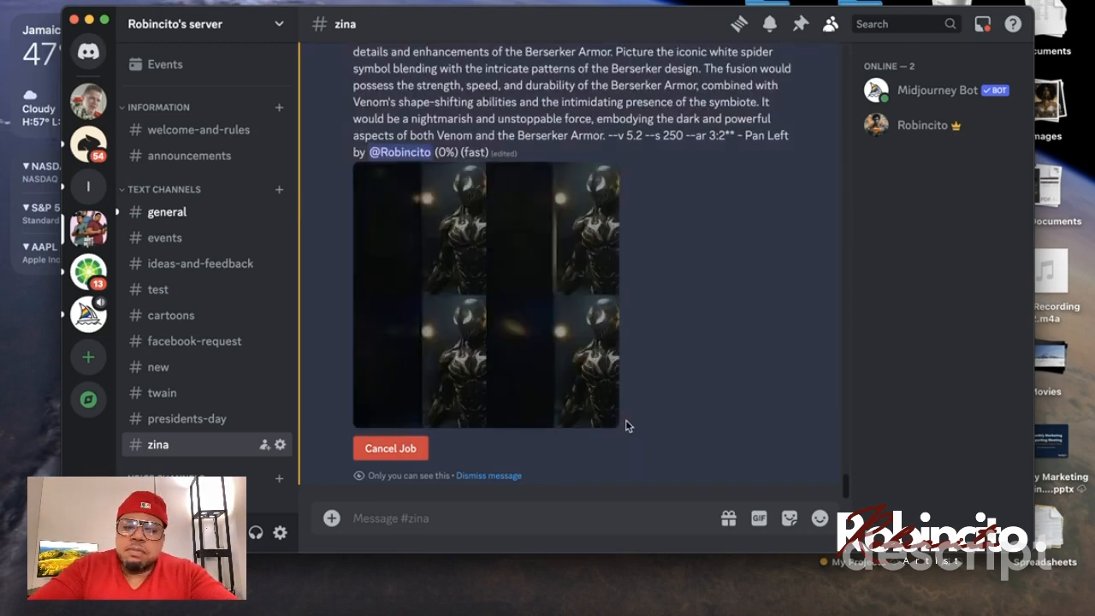
pyautogui.click(561, 272)
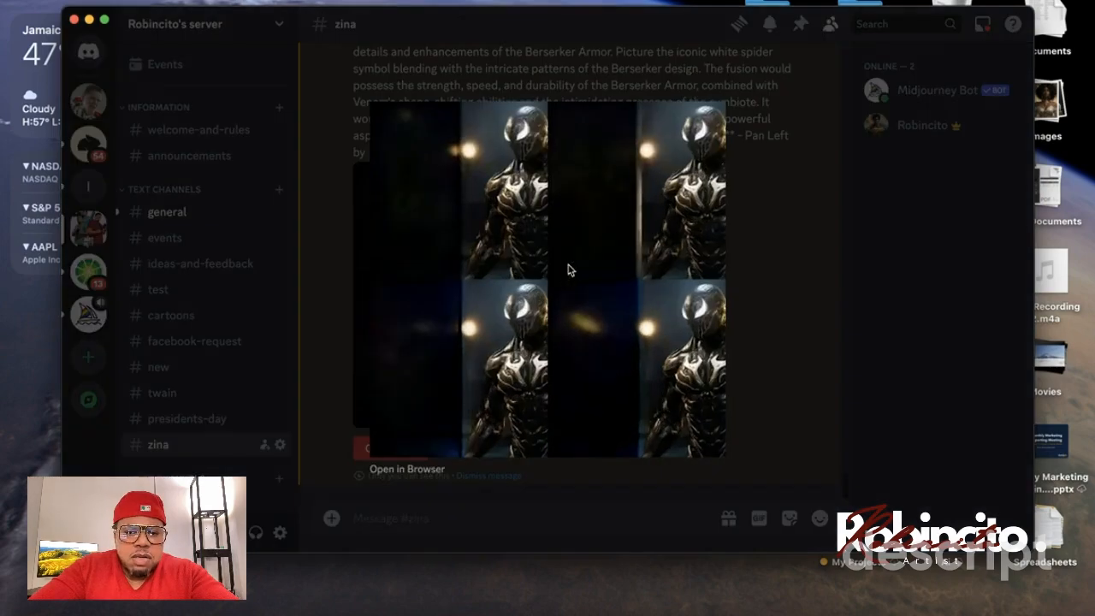
pyautogui.click(780, 270)
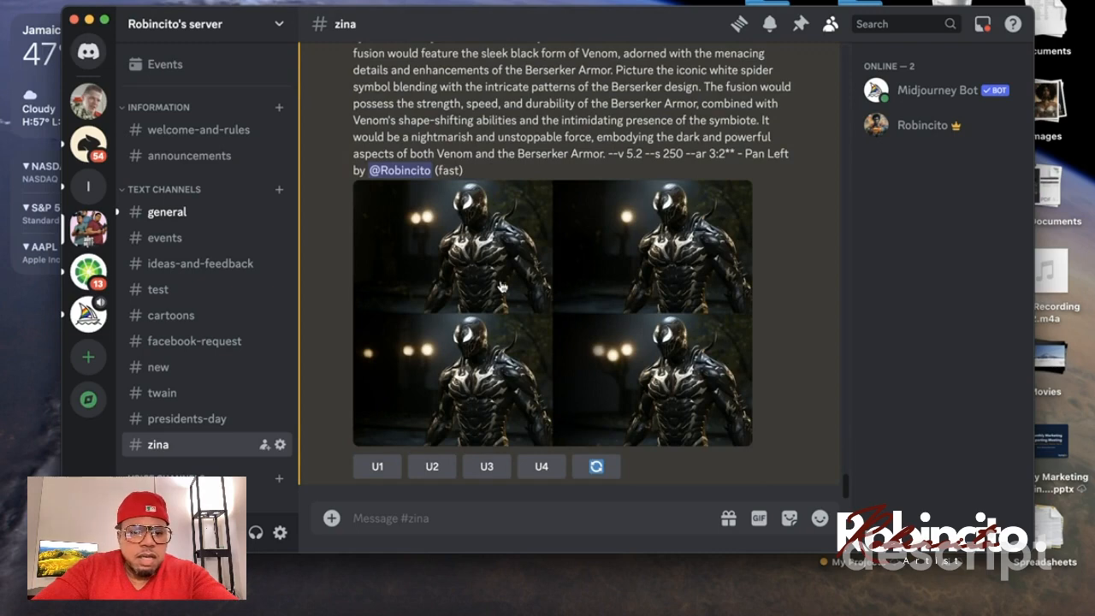
# - Compare the finished Pan Left grid with the original upscaled Berserker-Venom image by viewing each enlarged, closing both previews
pyautogui.scroll(1, 502, 259)
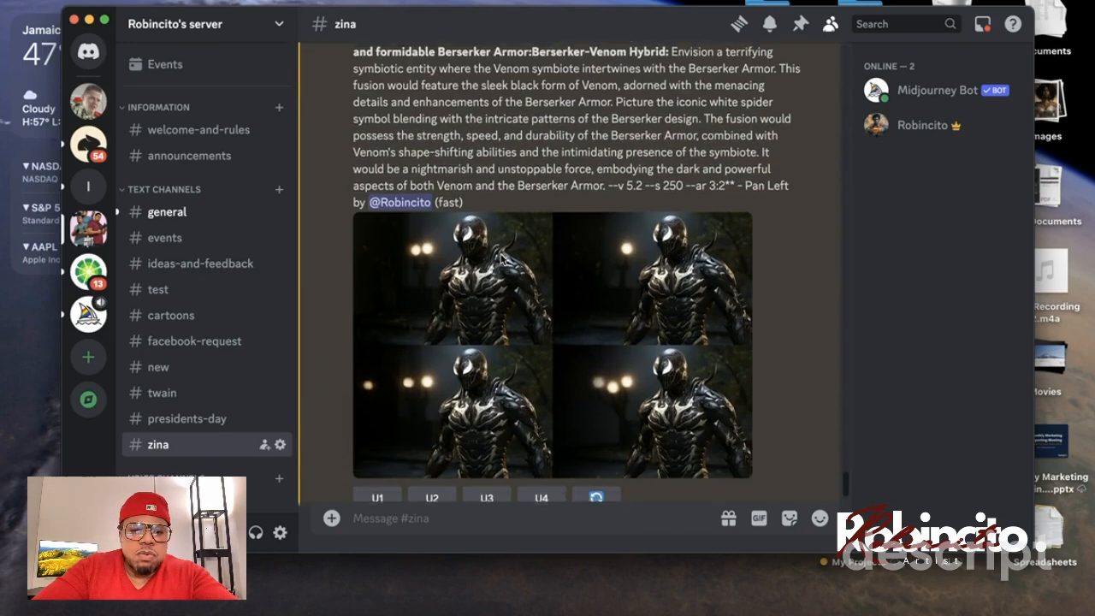
pyautogui.click(490, 273)
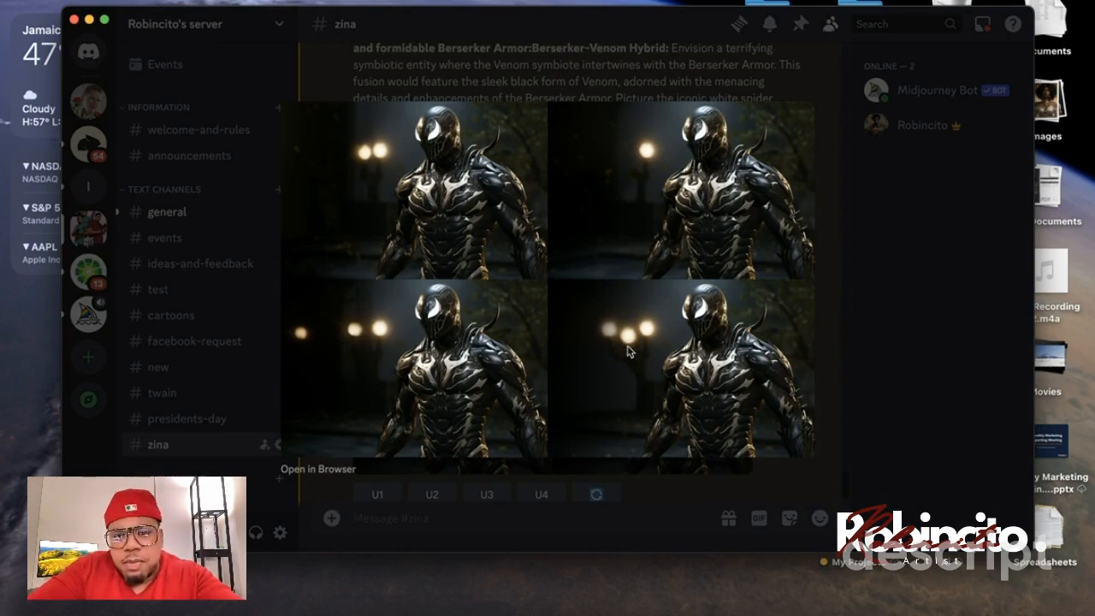
pyautogui.click(851, 283)
pyautogui.scroll(5, 510, 282)
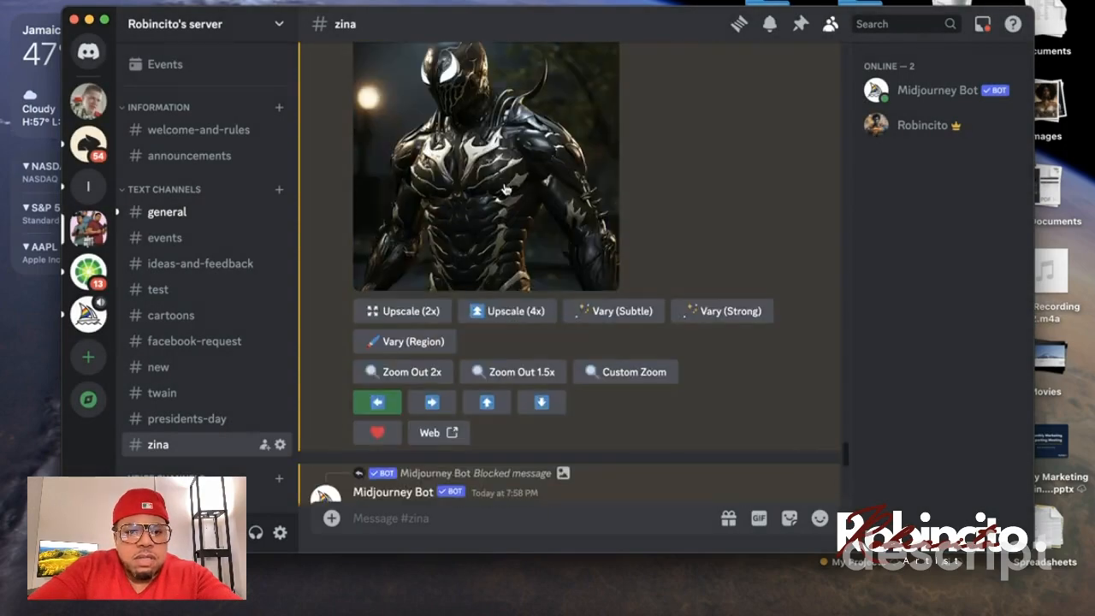
pyautogui.click(504, 184)
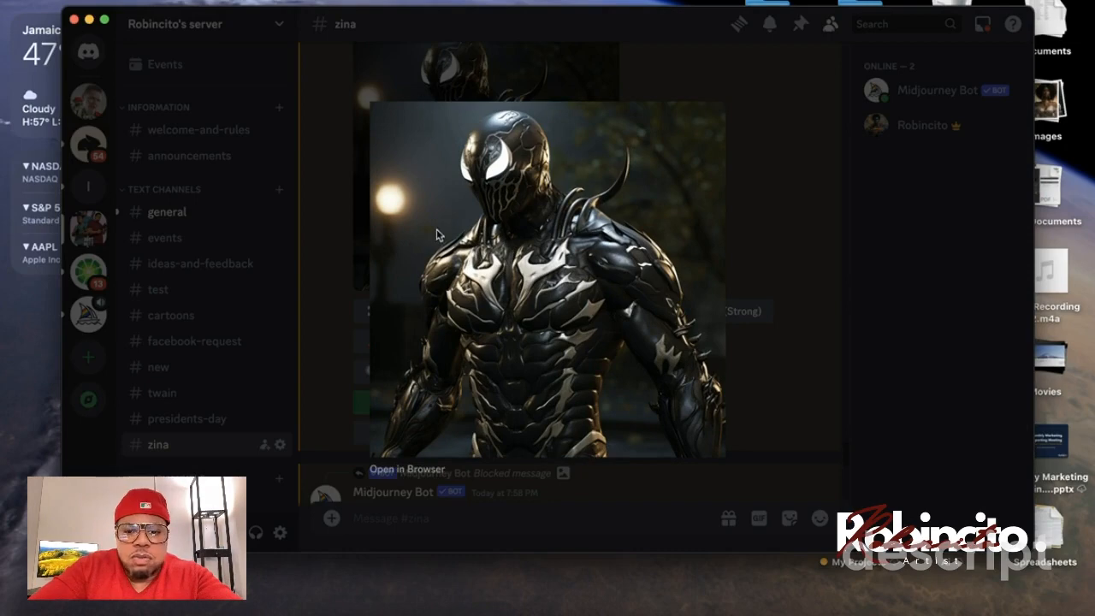
pyautogui.click(779, 292)
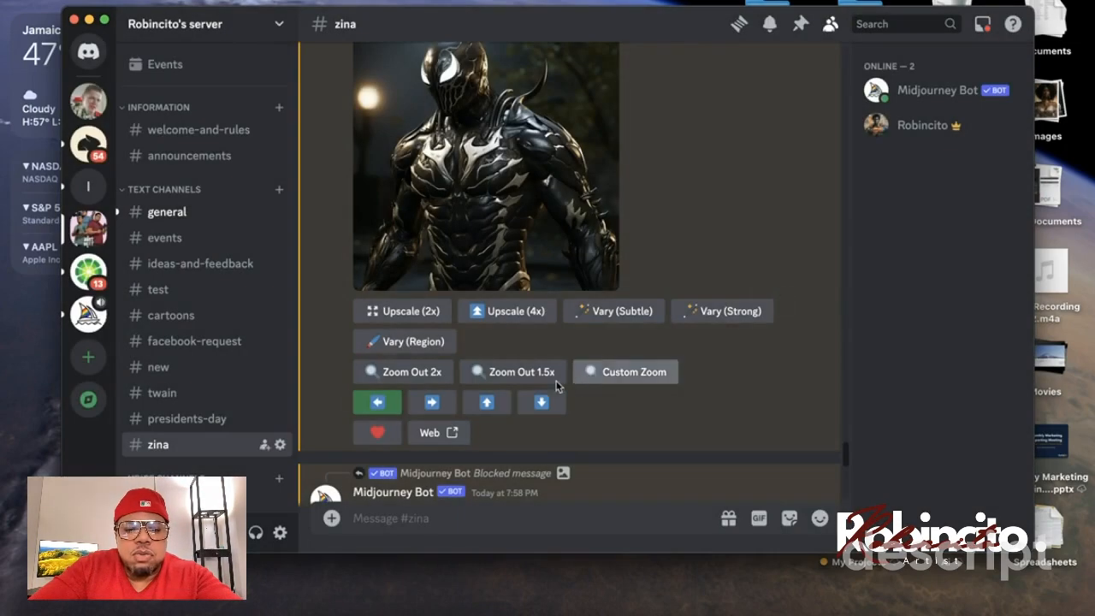
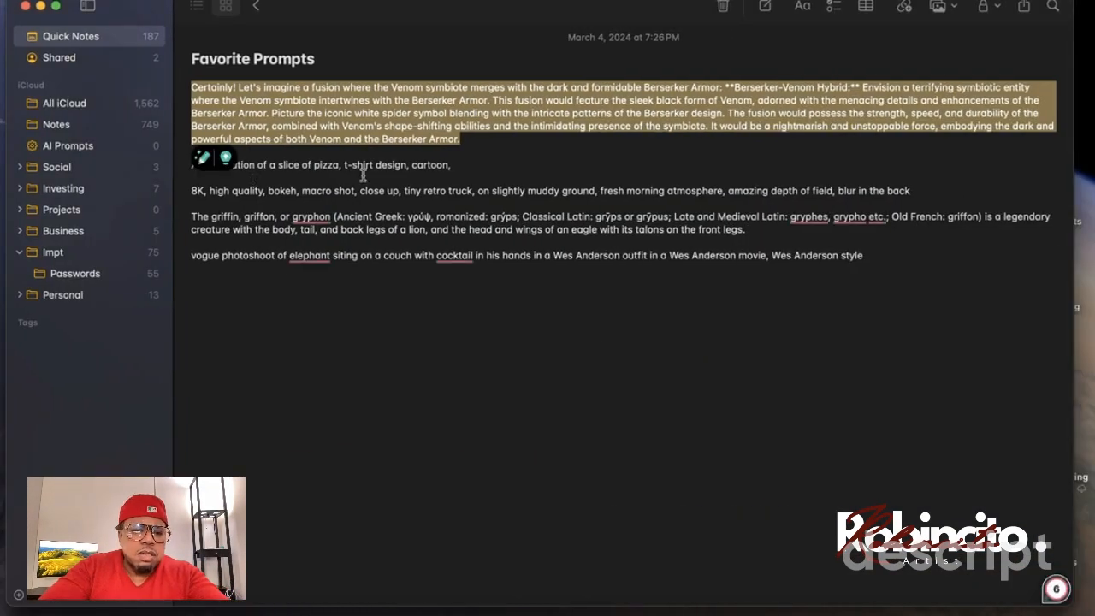
# - Copy "An illustration of a slice of pizza, t-shirt design, cartoon," from the Favorite Prompts note and run it with /imagine in Discord's zina channel
pyautogui.moveTo(453, 165); pyautogui.dragTo(190, 168)
pyautogui.press('super+c')
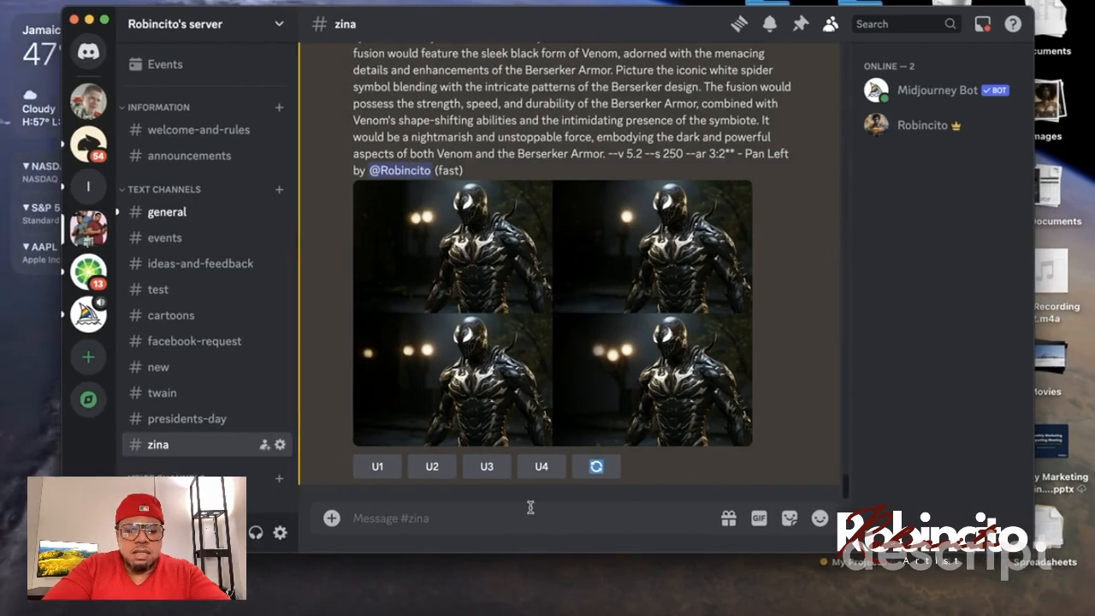
pyautogui.write('/')
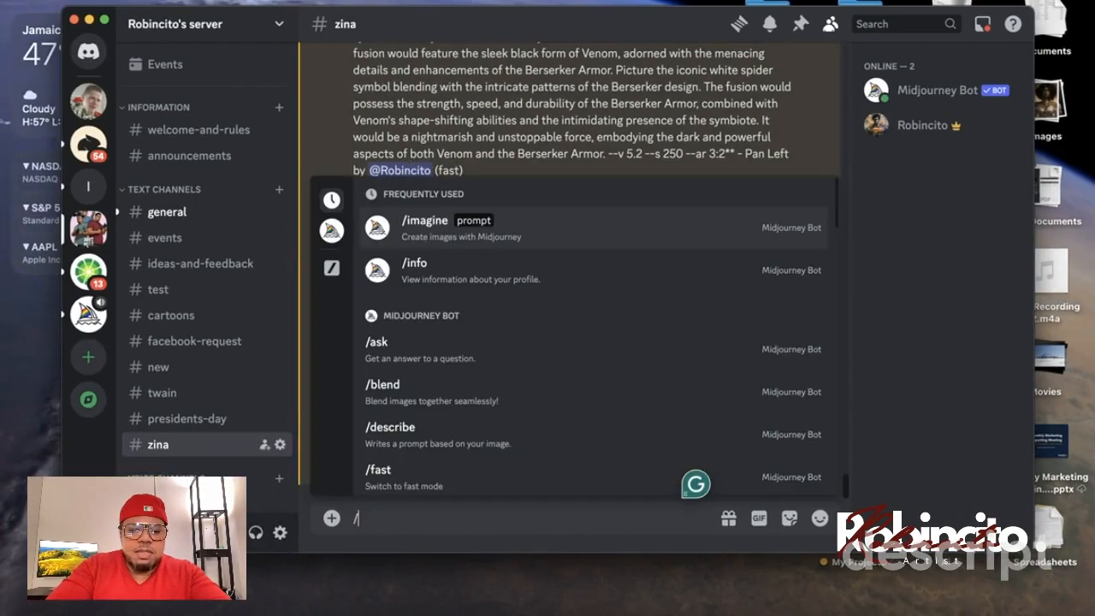
pyautogui.click(521, 229)
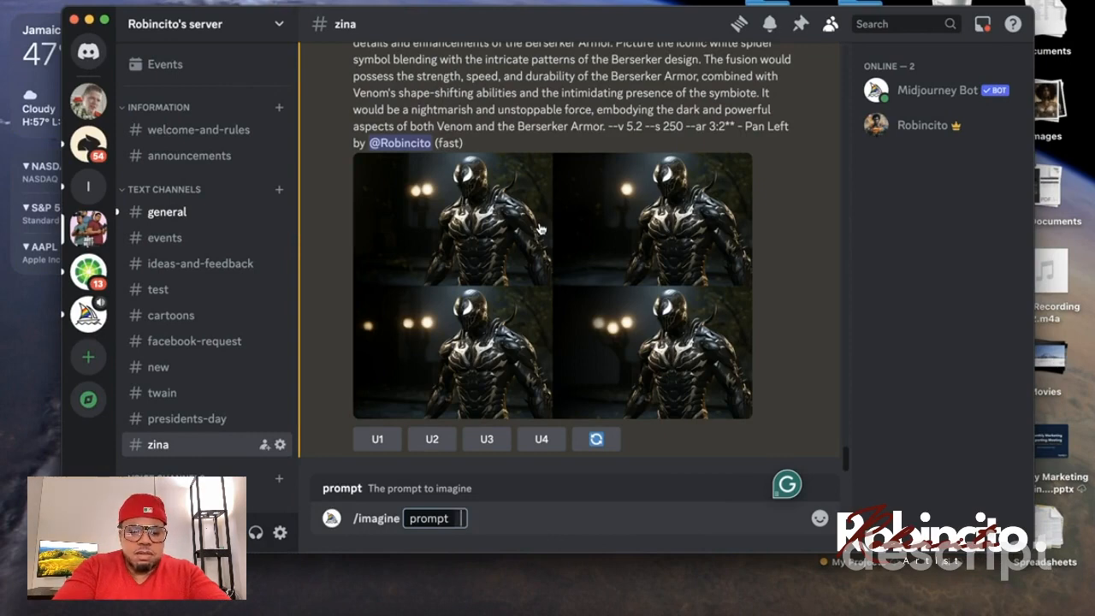
pyautogui.press('super+v')
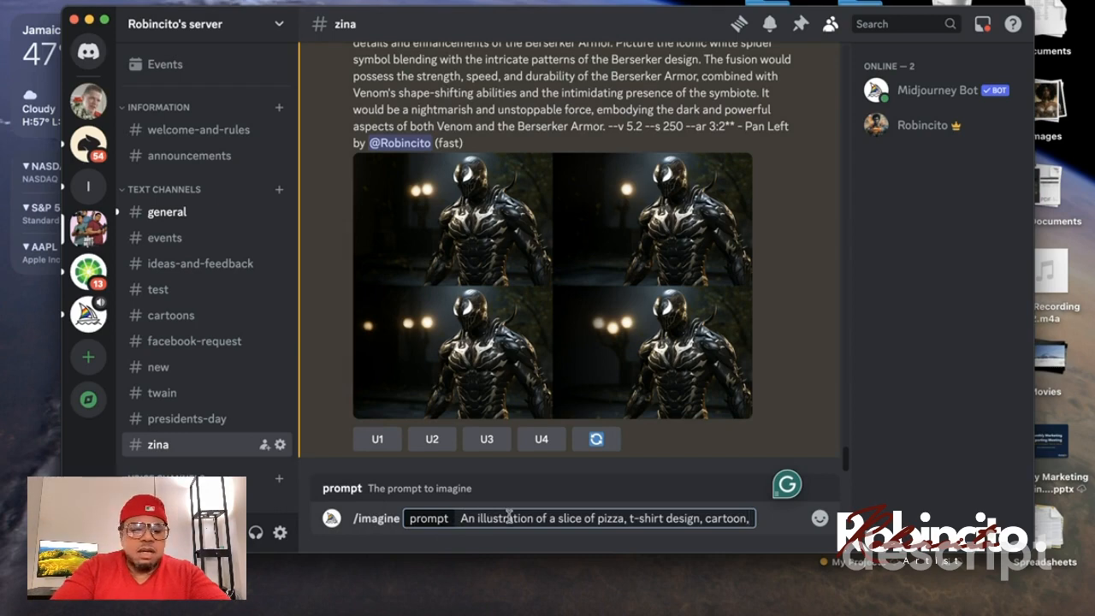
pyautogui.press('Return')
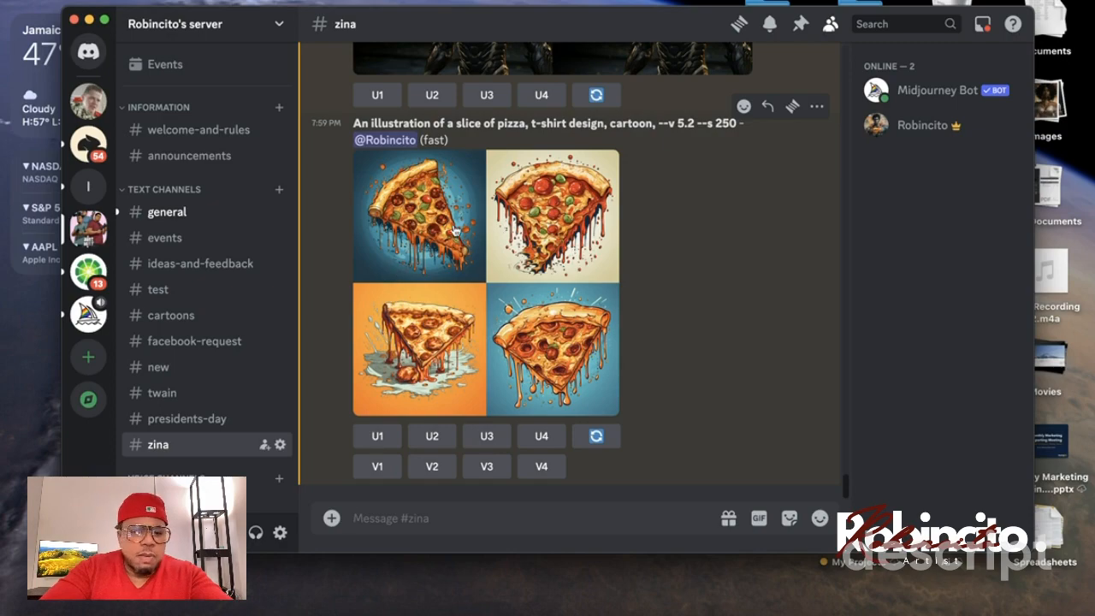
# - Review the pizza image grid enlarged, close the preview and upscale the second pizza image
pyautogui.click(537, 239)
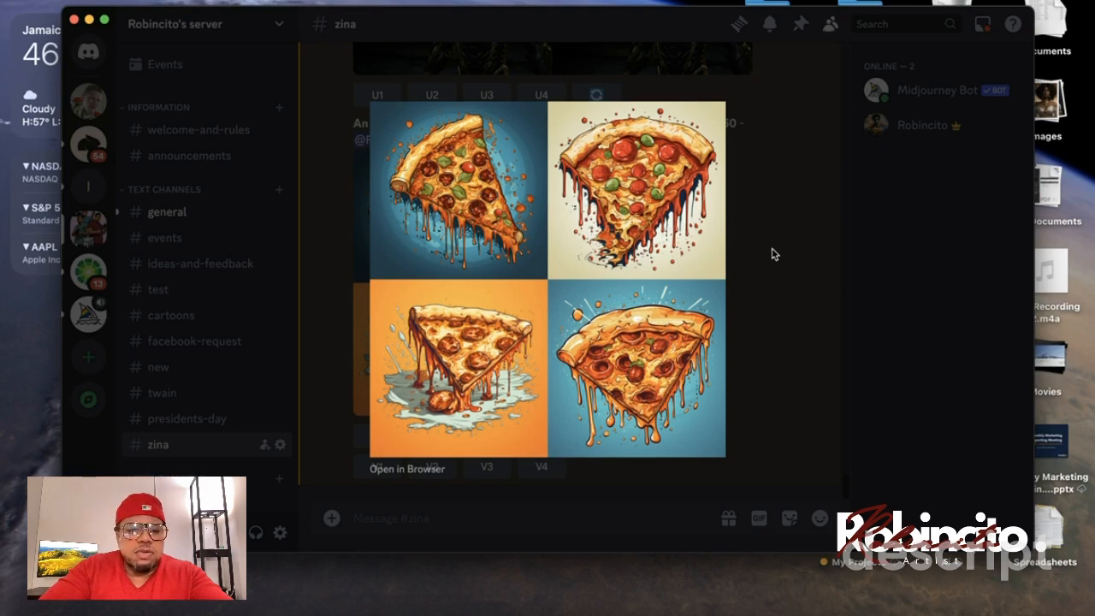
pyautogui.click(772, 254)
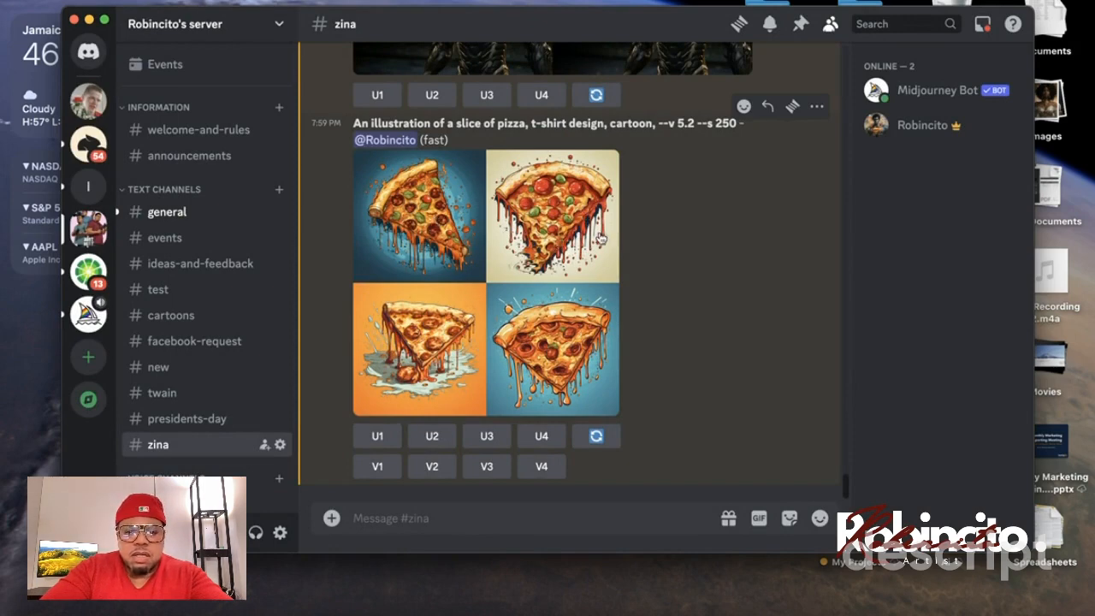
pyautogui.click(432, 437)
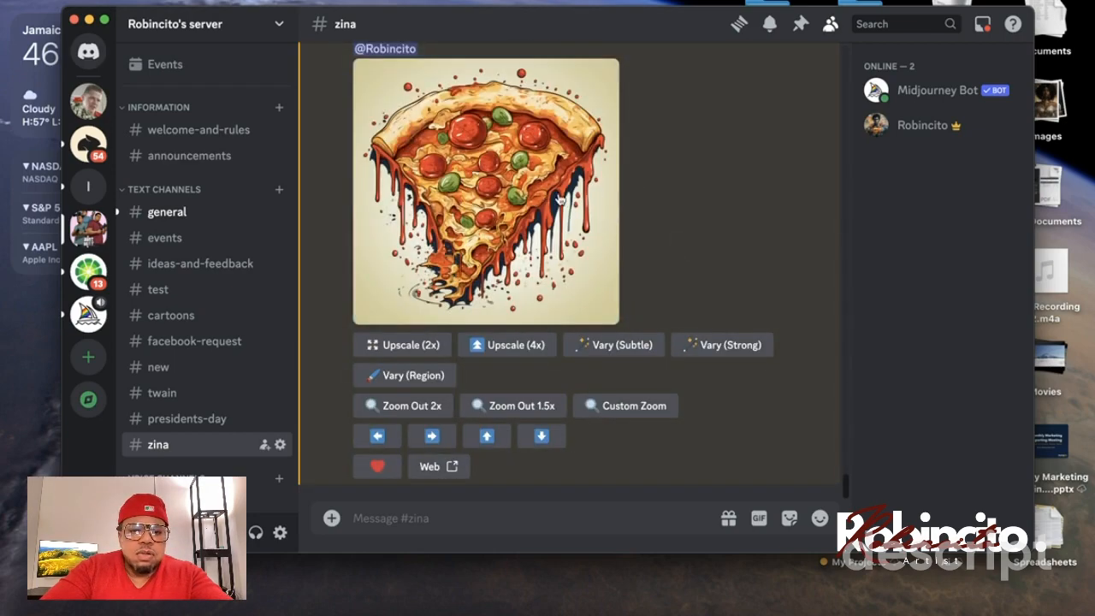
# - View the upscaled pizza image enlarged, then close the preview
pyautogui.click(527, 210)
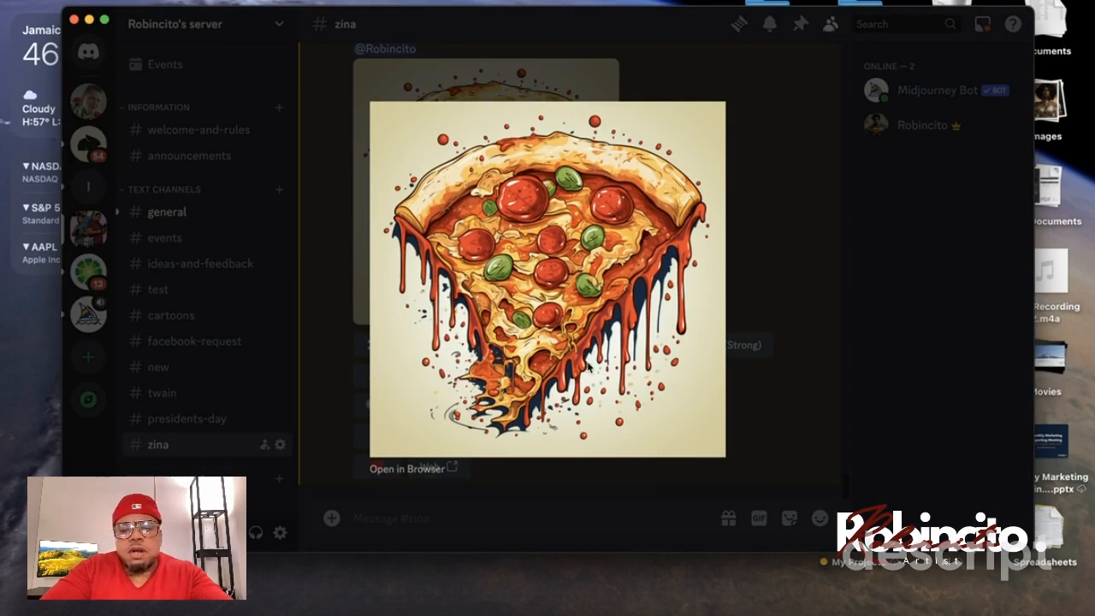
pyautogui.click(787, 288)
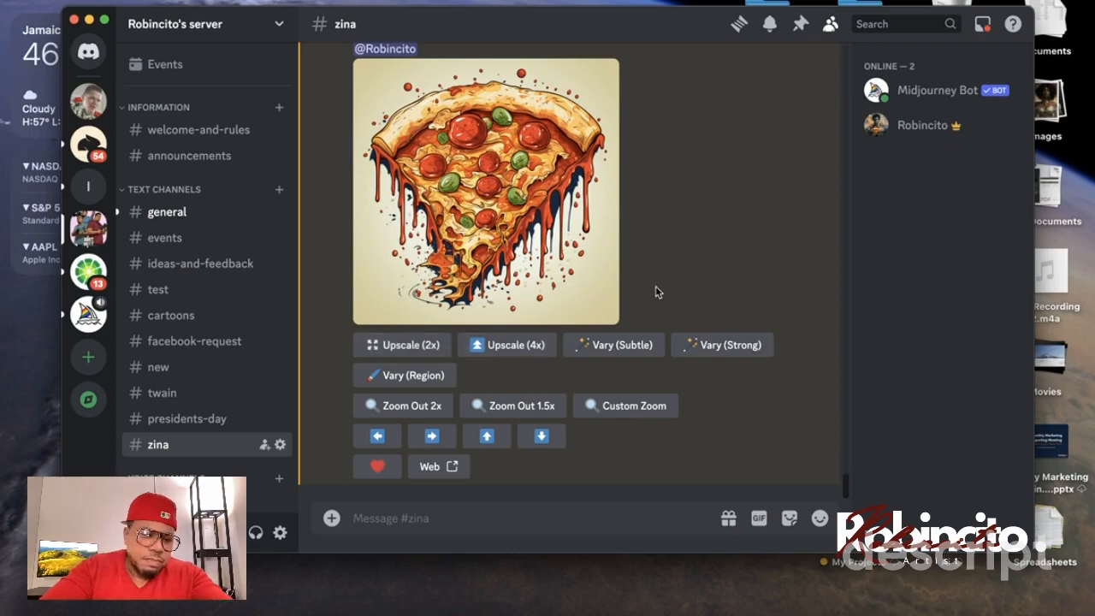
# - Copy the tiny retro truck prompt beginning "8K, high quality, bokeh, macro shot, close up" from the Favorite Prompts note
pyautogui.hotkey('ctrl', 'Right')
pyautogui.moveTo(194, 191); pyautogui.dragTo(372, 191)
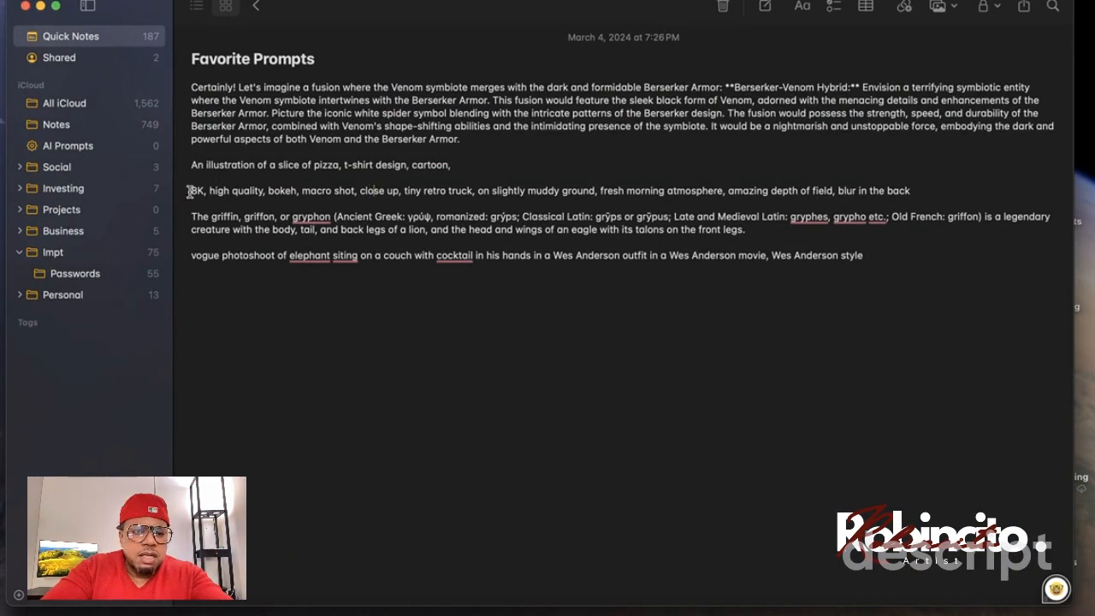
pyautogui.moveTo(191, 191); pyautogui.dragTo(919, 187)
pyautogui.press('super+c')
# - Switch back to Discord and run the copied tiny retro truck prompt with /imagine in the zina channel
pyautogui.hotkey('ctrl', 'Left')
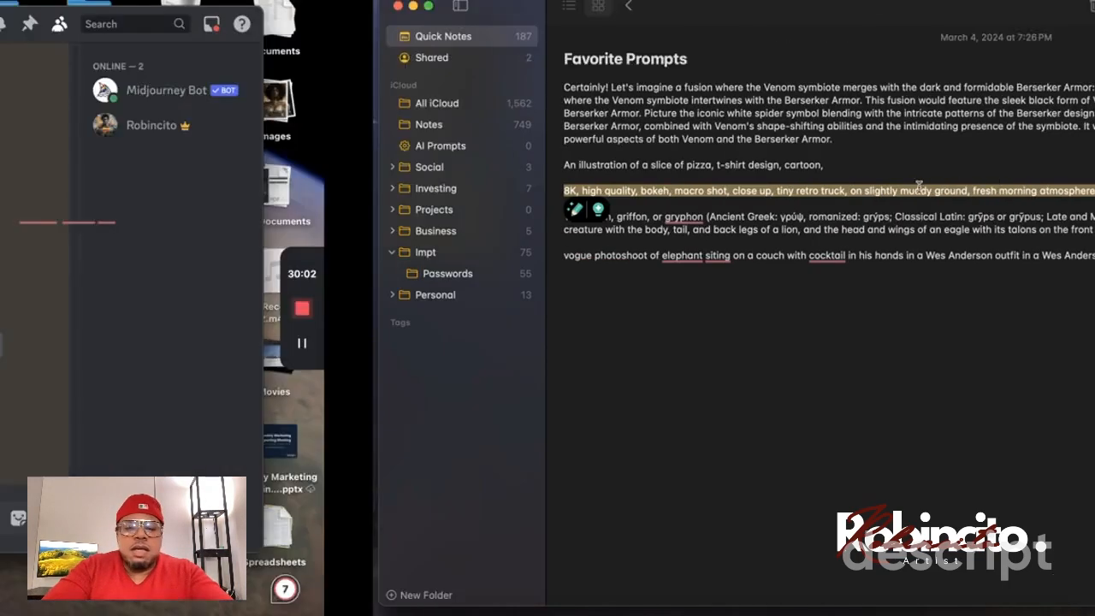
pyautogui.click(573, 514)
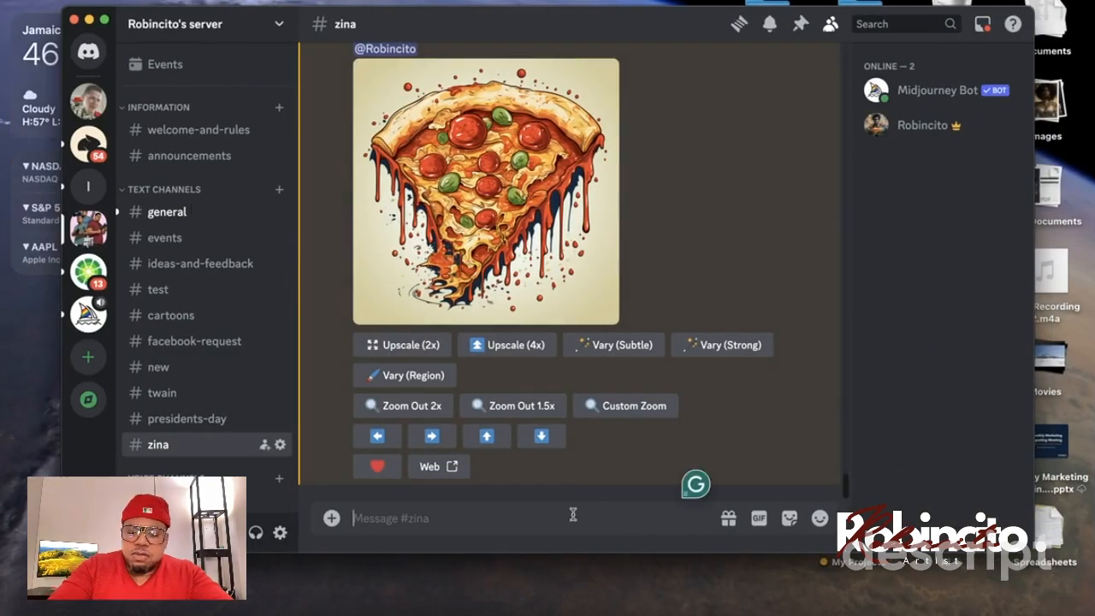
pyautogui.write('/')
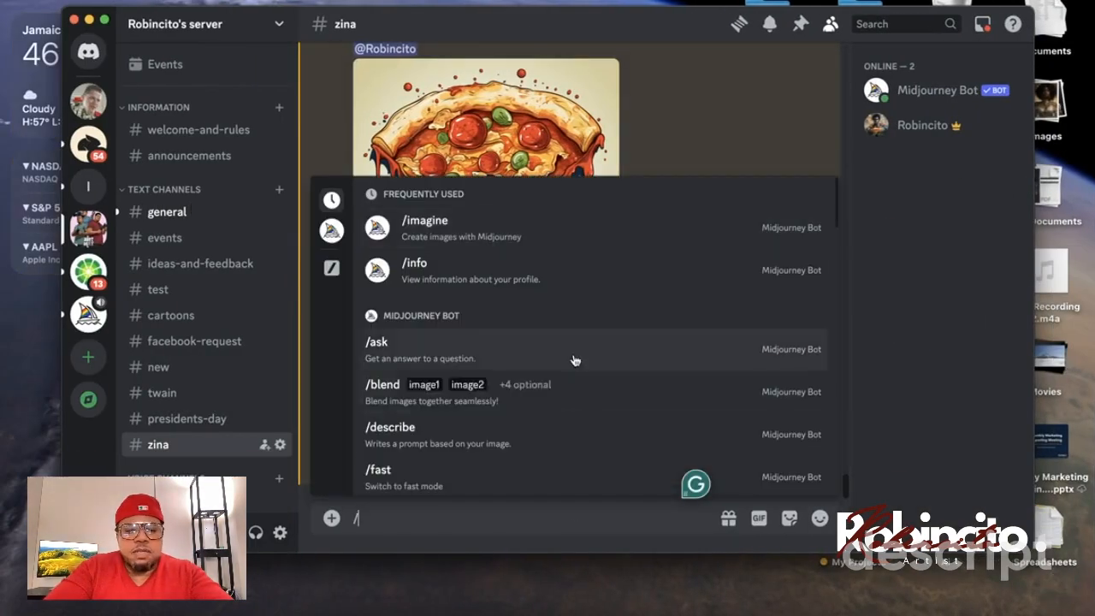
pyautogui.click(571, 218)
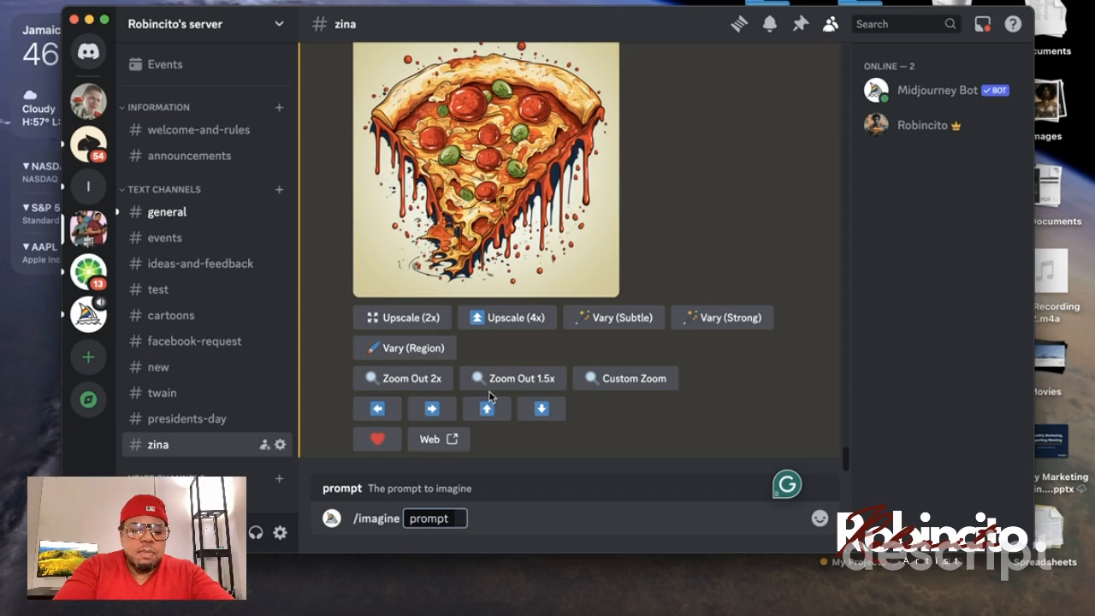
pyautogui.press('super+v')
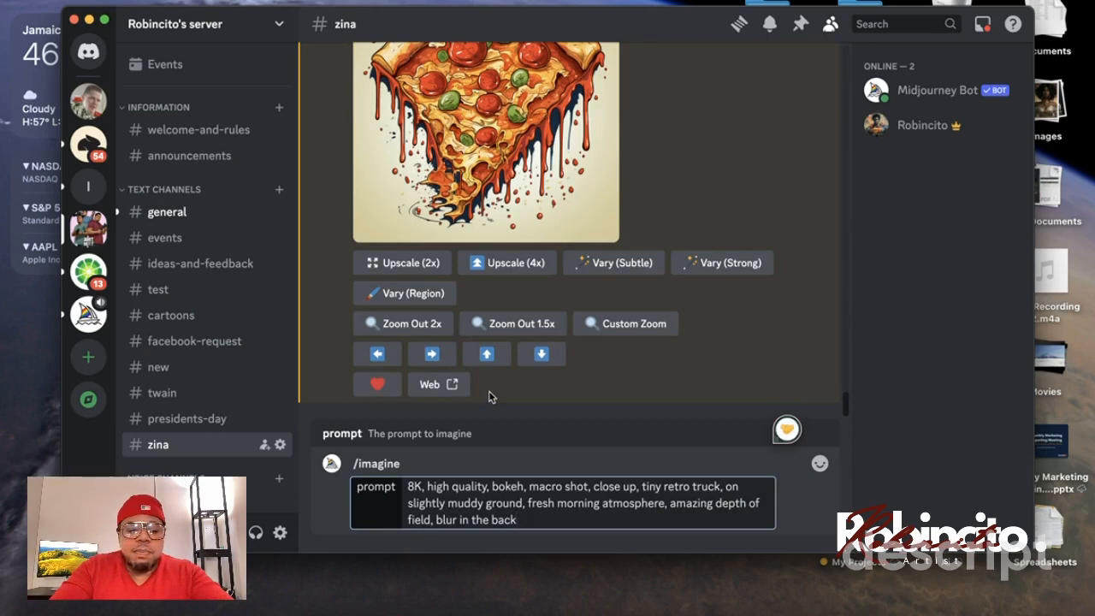
pyautogui.press('Return')
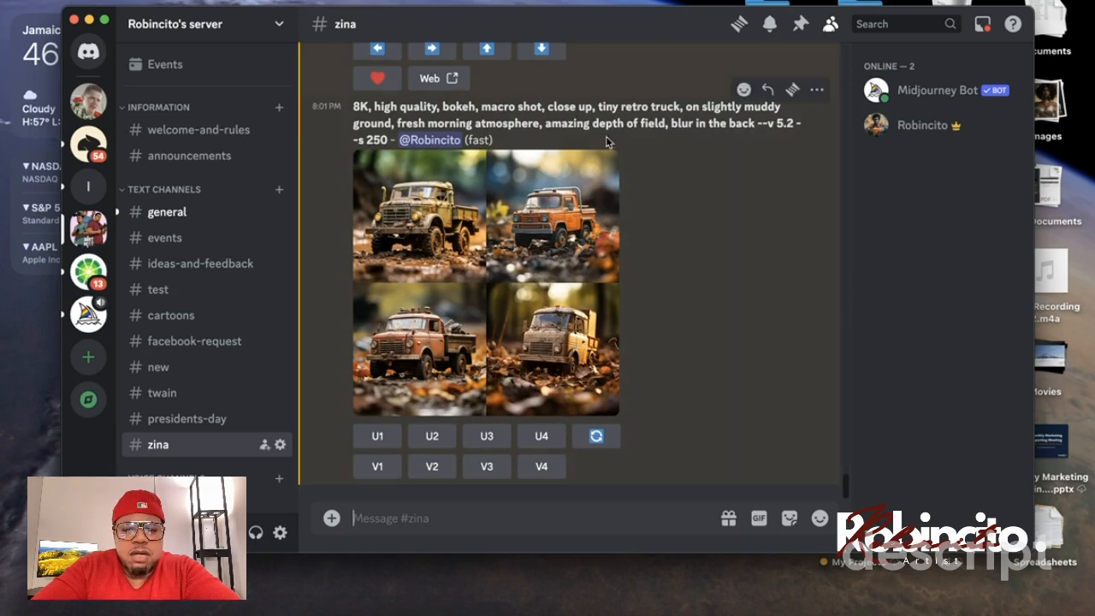
# - Review the retro truck grid enlarged, close the preview and upscale the first truck image
pyautogui.click(501, 275)
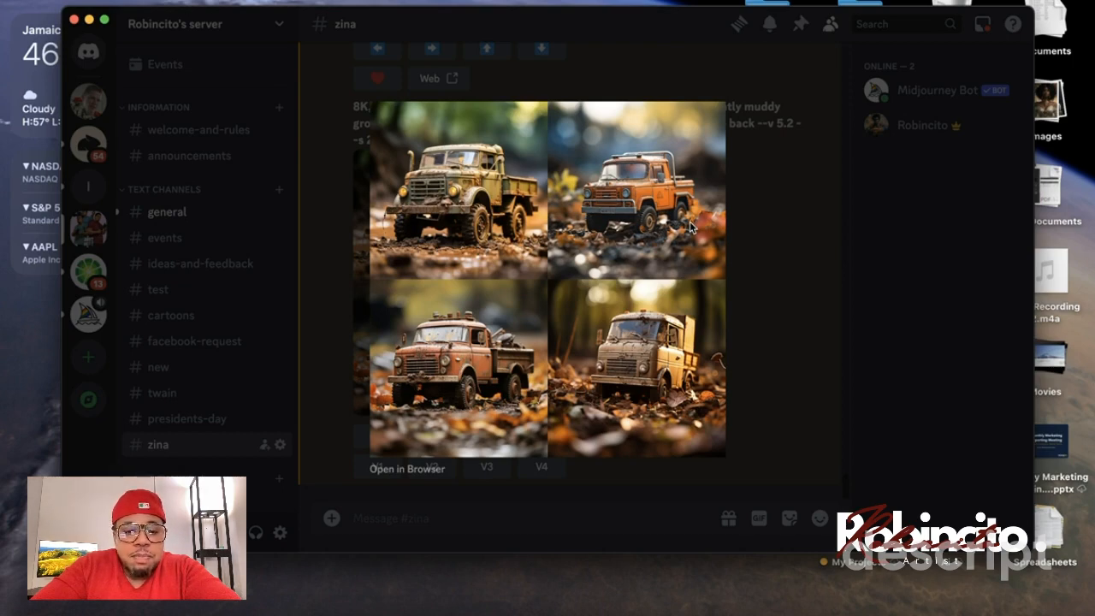
pyautogui.click(774, 256)
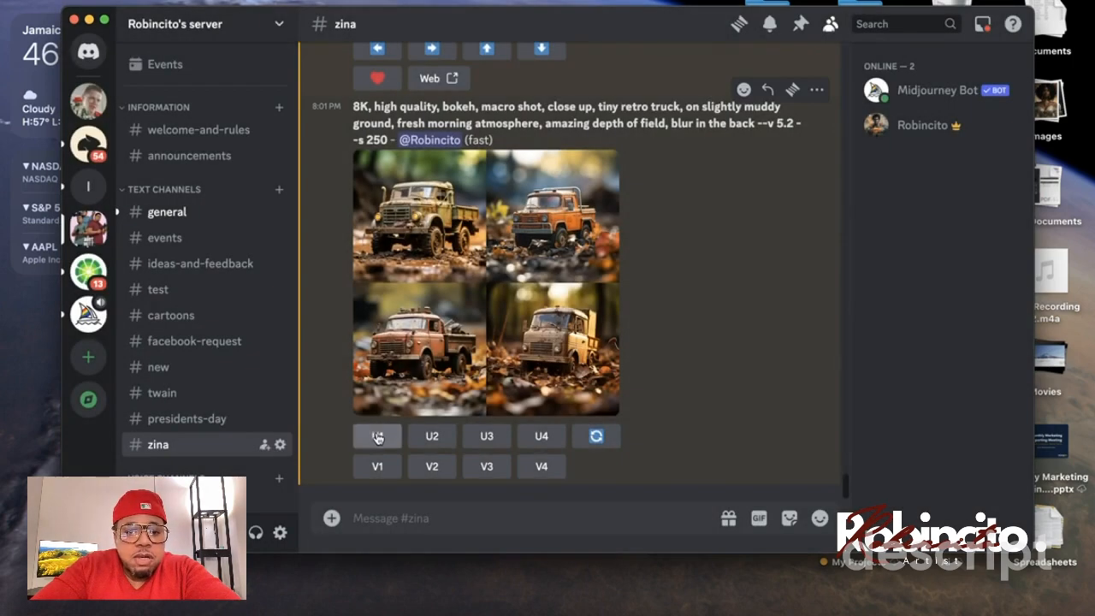
pyautogui.click(377, 437)
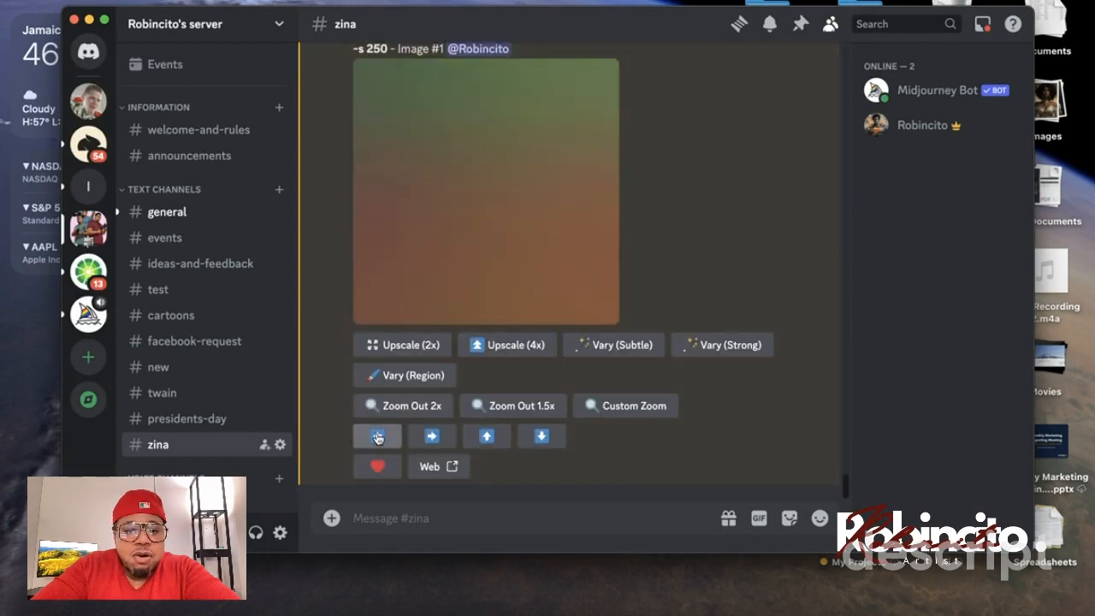
# - Examine the upscaled retro truck image enlarged several times, closing the preview each time
pyautogui.click(503, 217)
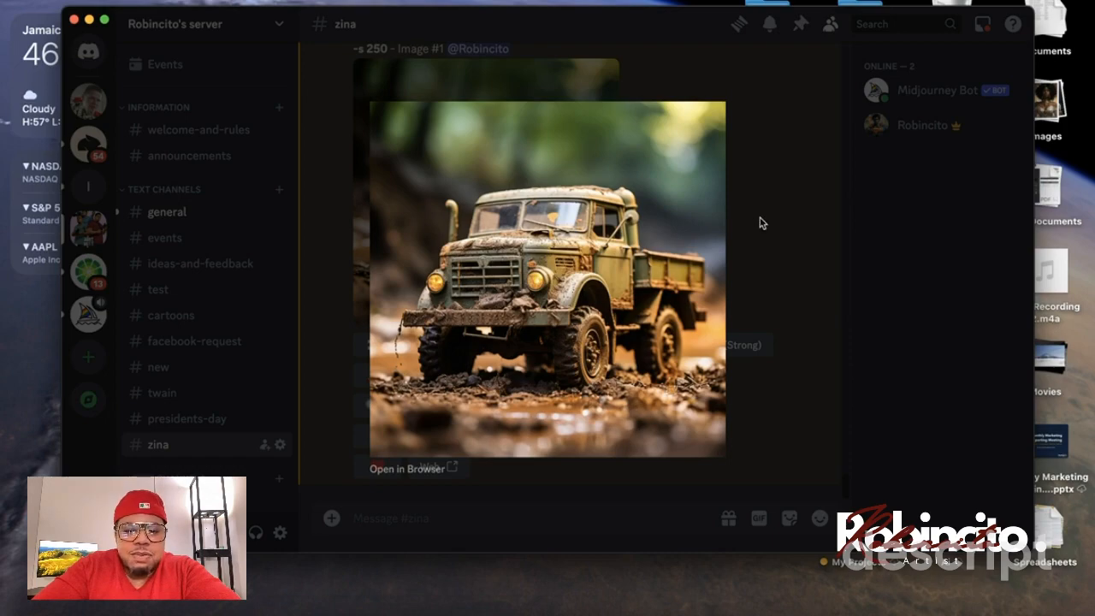
pyautogui.click(795, 228)
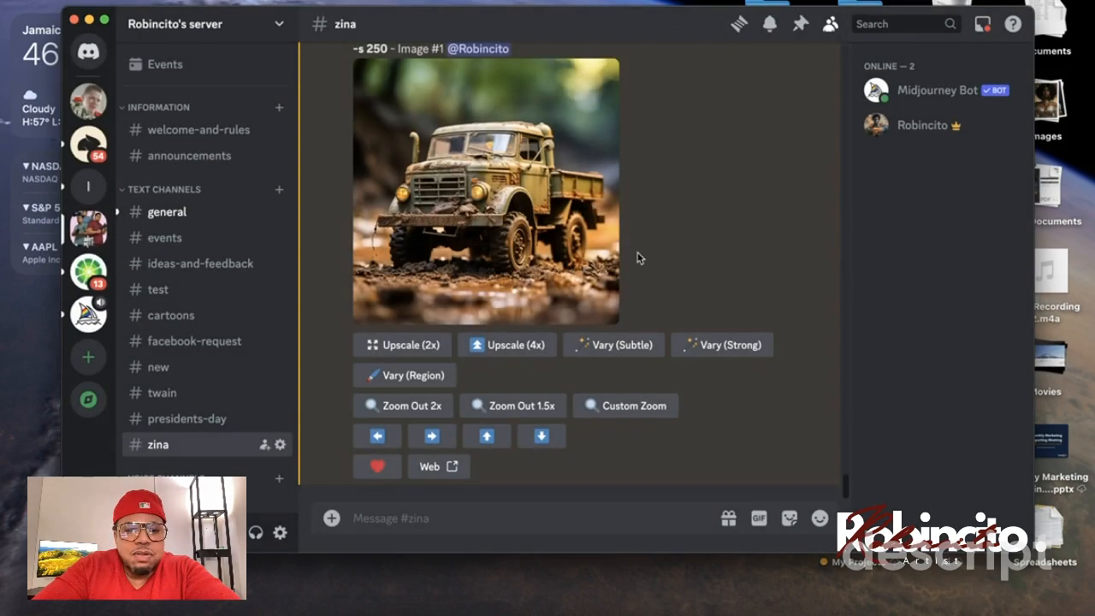
pyautogui.click(578, 236)
pyautogui.click(794, 238)
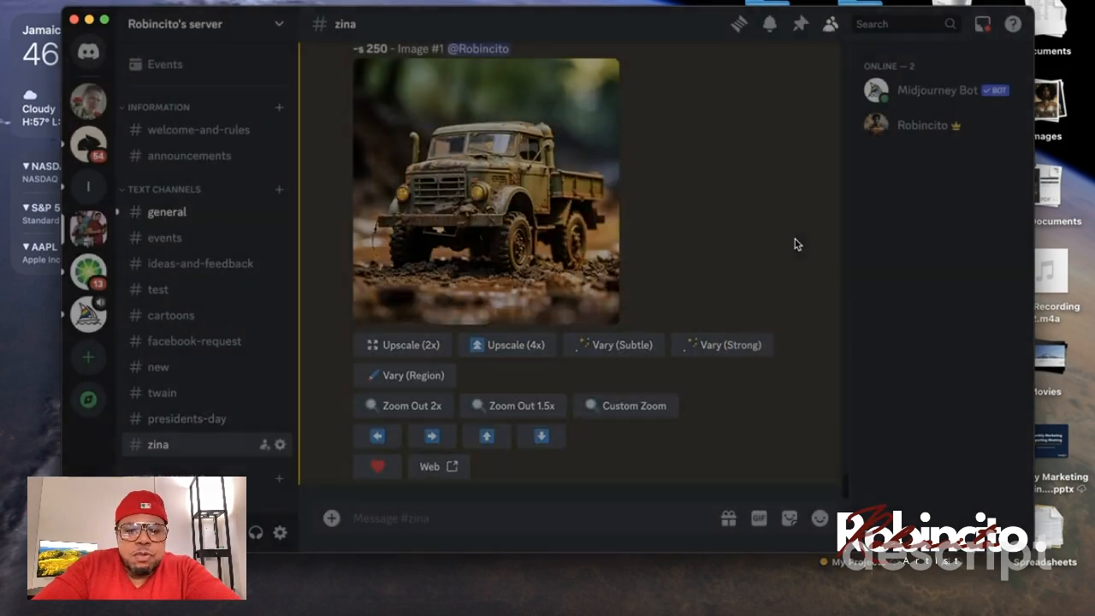
pyautogui.click(580, 204)
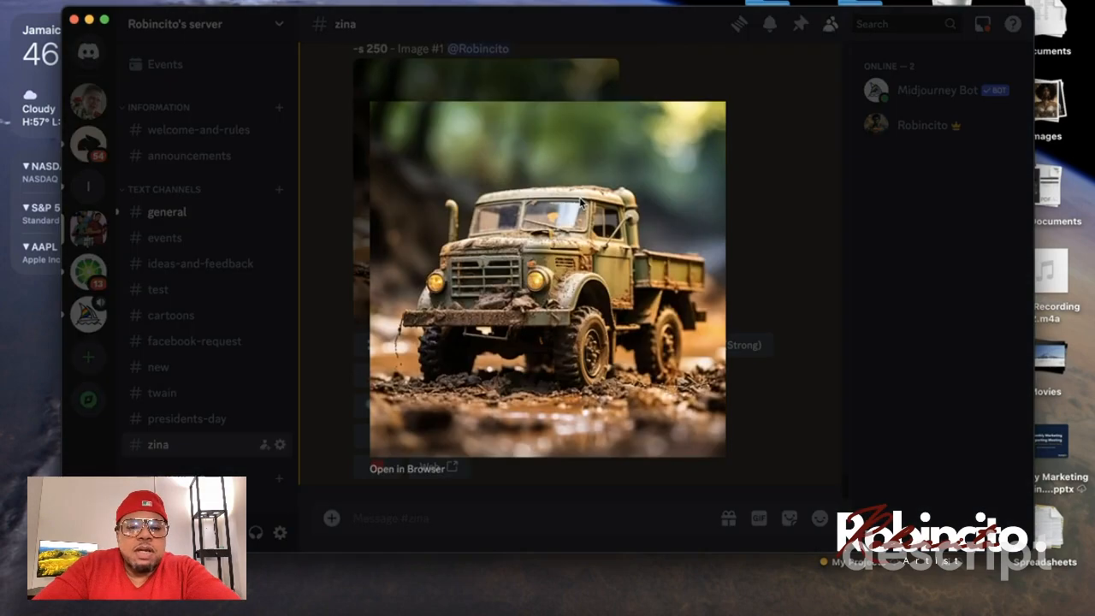
pyautogui.click(777, 196)
# - Go back to the upscaled pizza image, view it enlarged twice and return to the latest message
pyautogui.scroll(-5, 777, 196)
pyautogui.scroll(5, 582, 197)
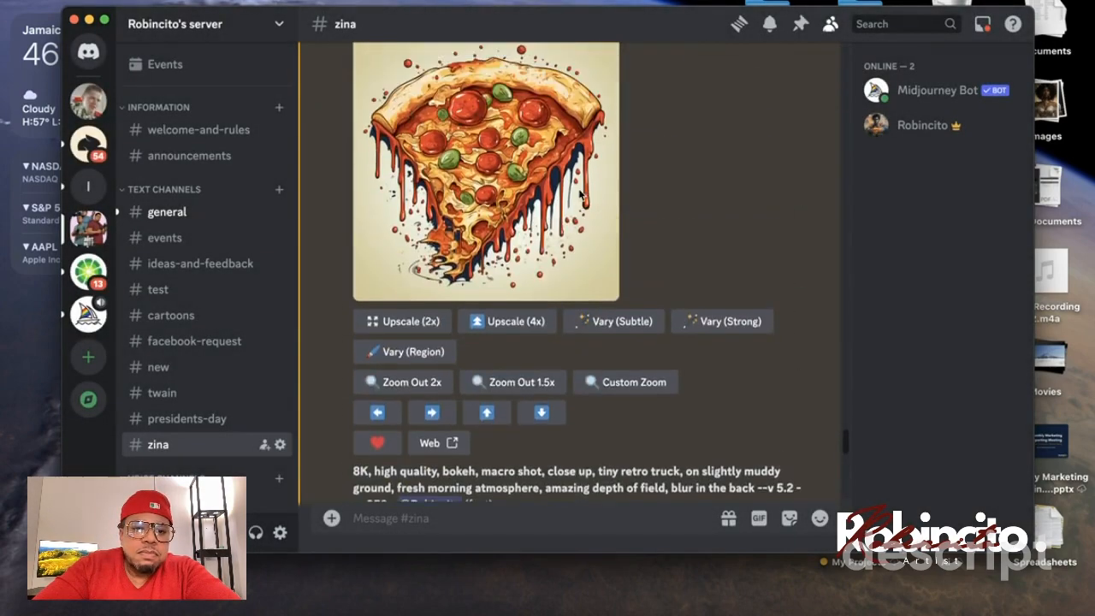
pyautogui.click(511, 225)
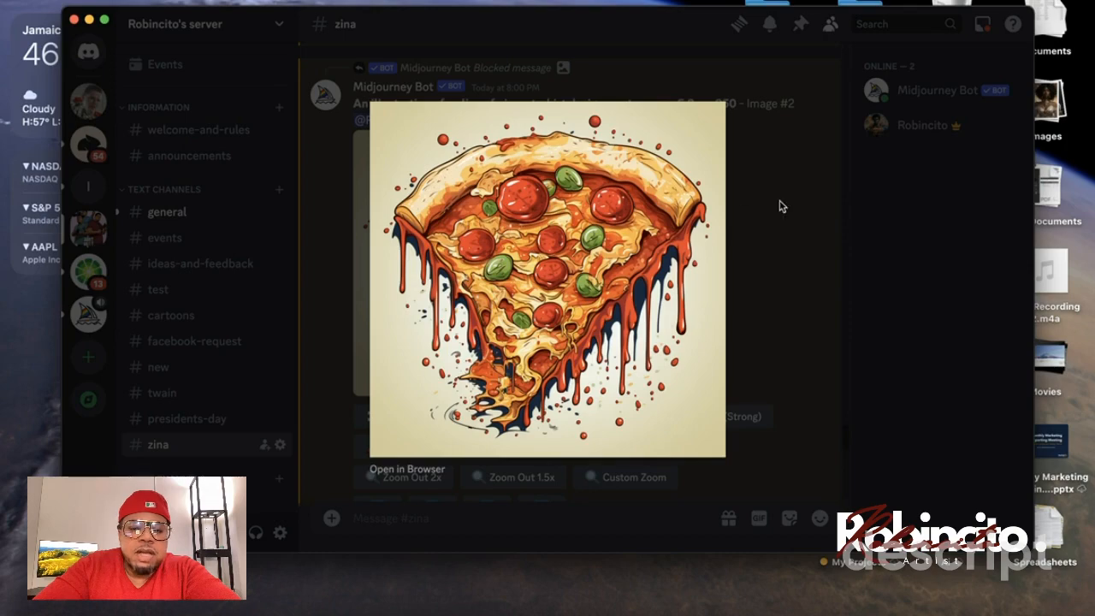
pyautogui.click(778, 206)
pyautogui.click(518, 236)
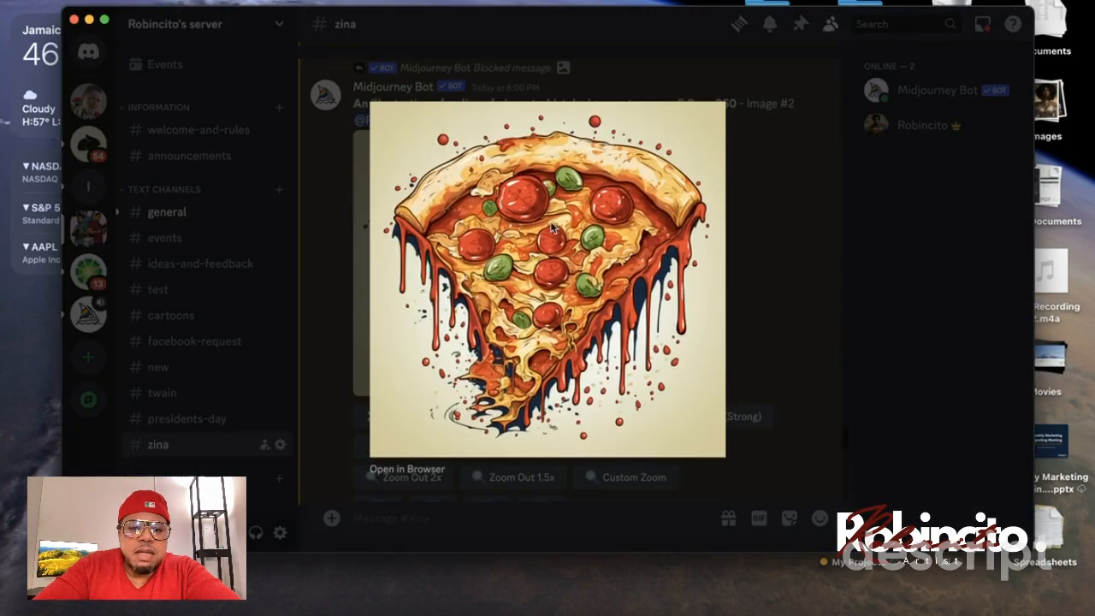
pyautogui.click(773, 238)
pyautogui.scroll(-10, 773, 239)
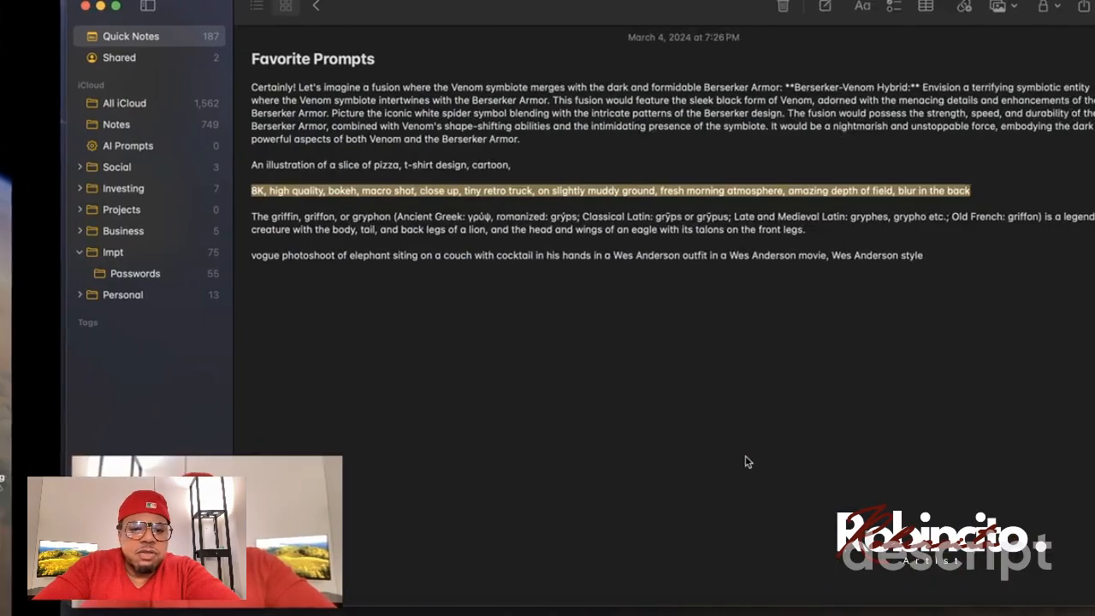
# - Copy the prompt beginning "vogue photoshoot of elephant siting on a couch with cocktail in his hands" from the Favorite Prompts note
pyautogui.click(460, 311)
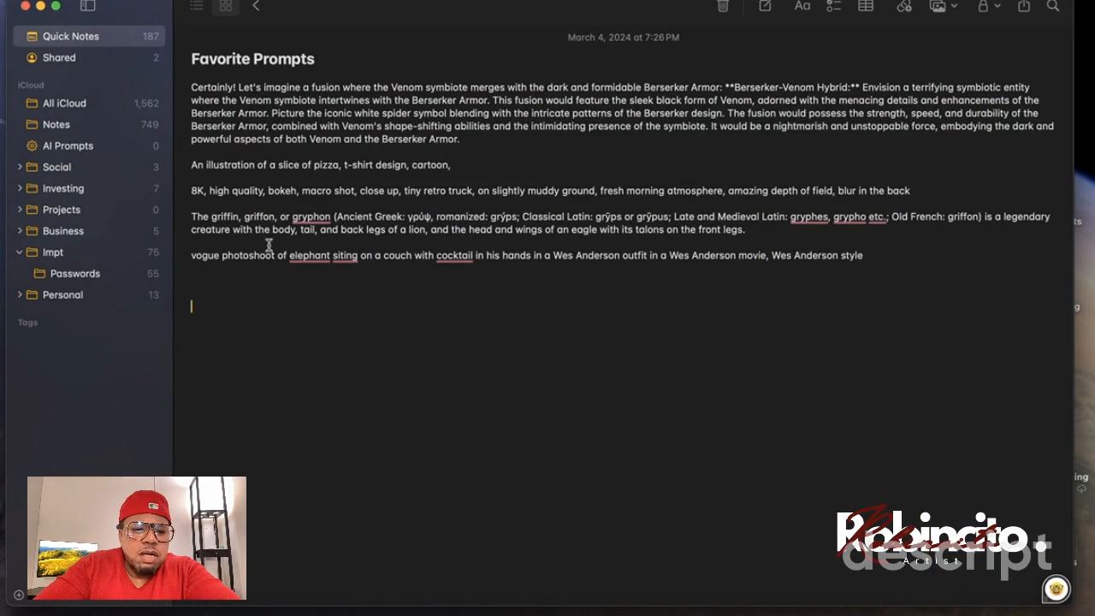
pyautogui.moveTo(189, 255); pyautogui.dragTo(872, 250)
pyautogui.press('super+c')
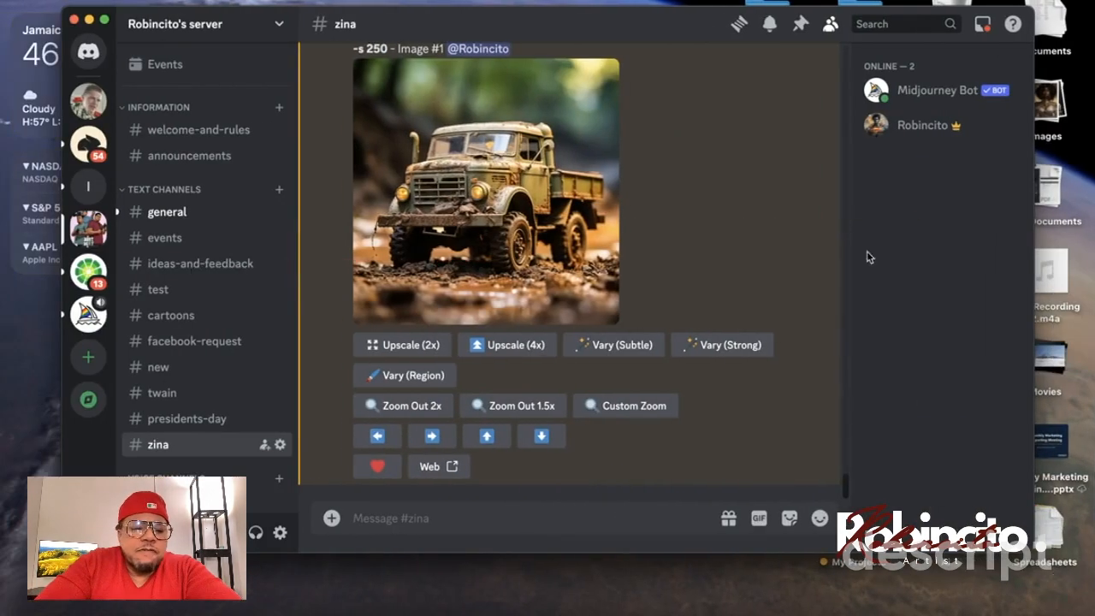
# - Run the copied Wes Anderson style elephant photoshoot prompt with /imagine in Discord's zina channel
pyautogui.click(419, 530)
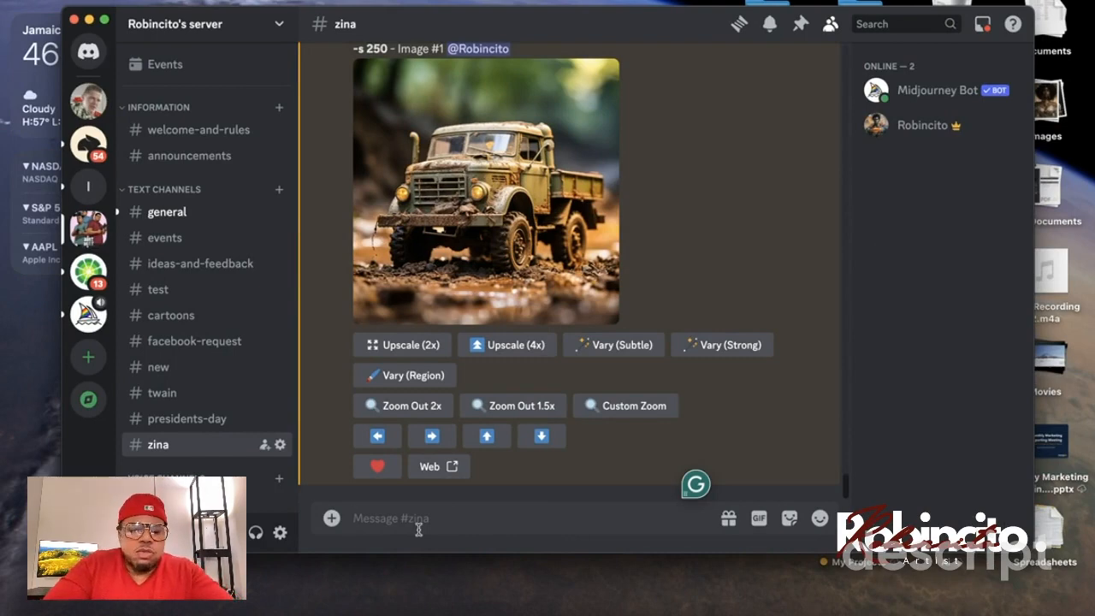
pyautogui.write('/')
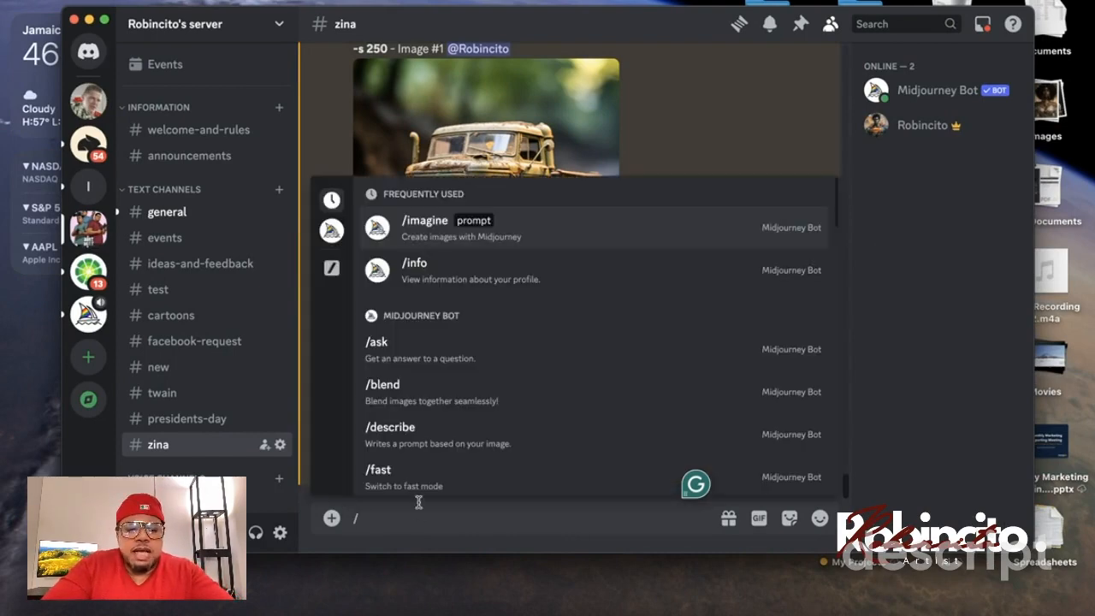
pyautogui.click(485, 244)
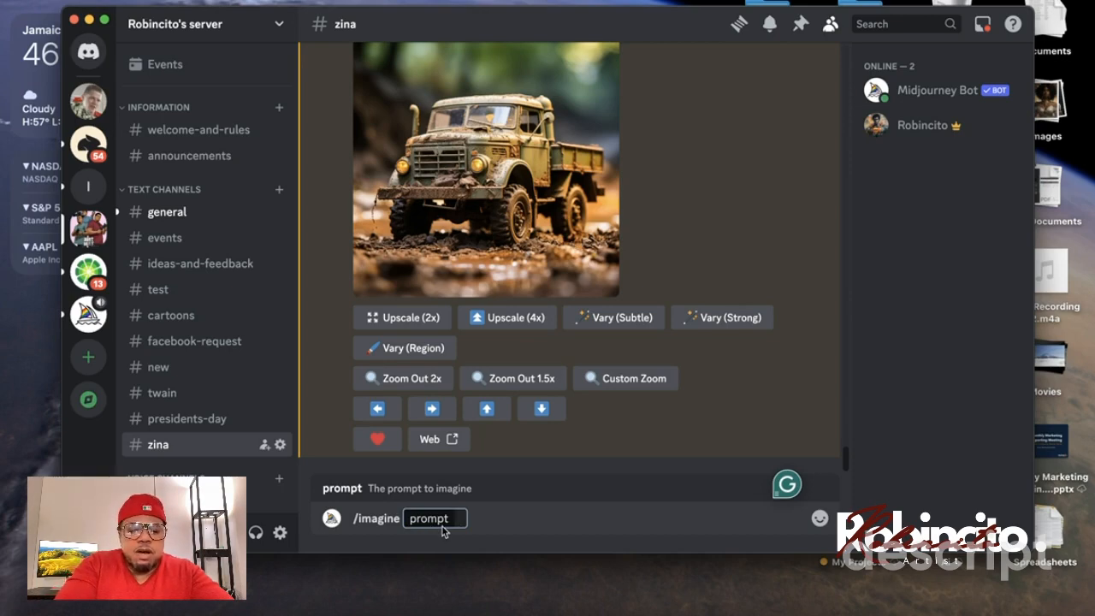
pyautogui.press('super+v')
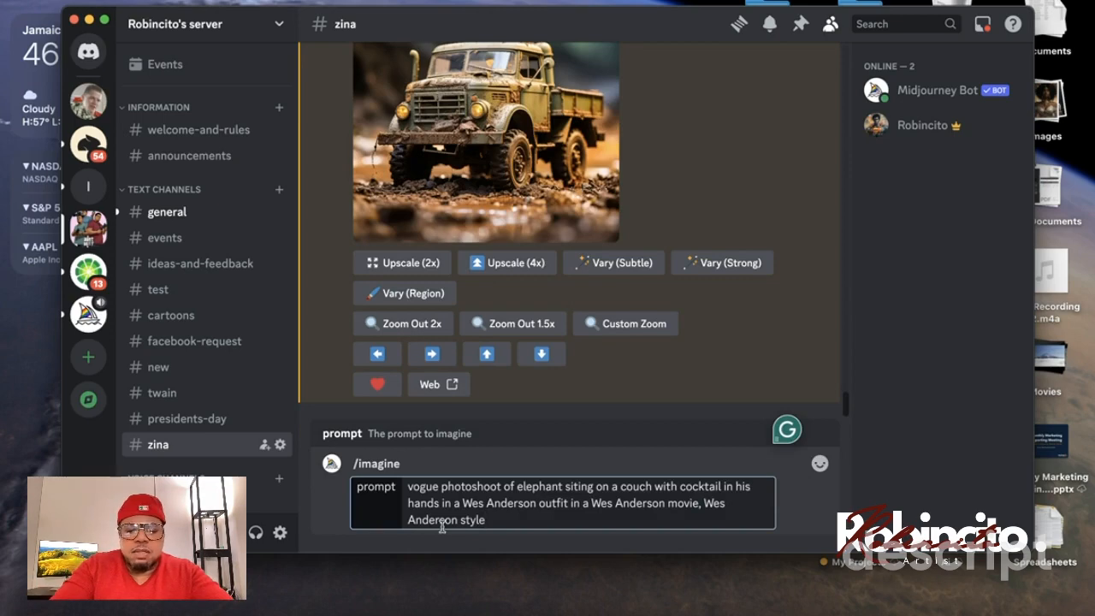
pyautogui.press('Return')
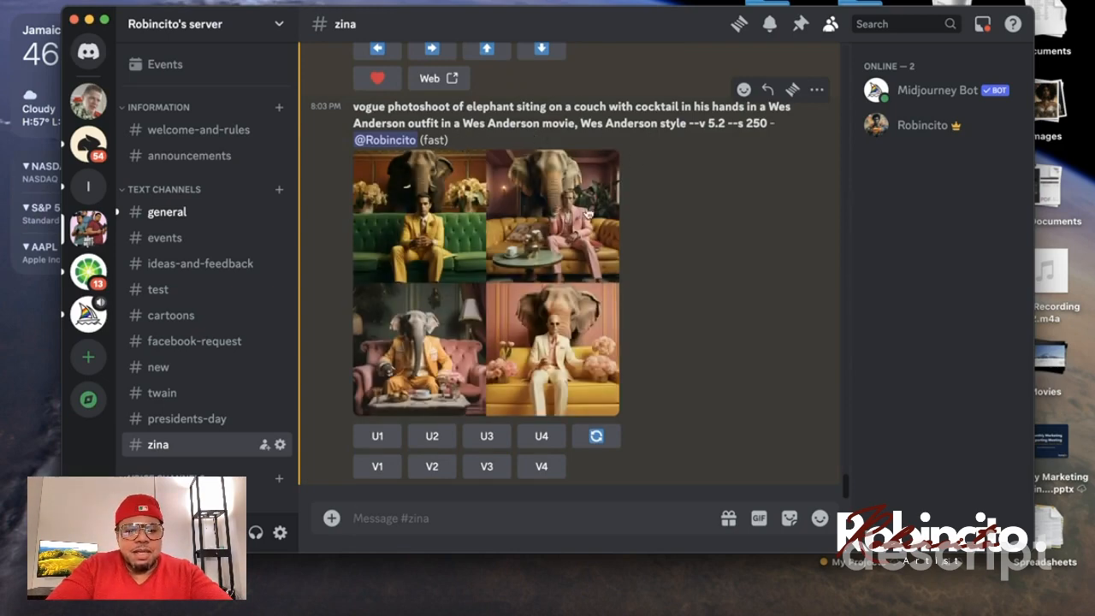
# - Review the elephant photoshoot grid enlarged against its prompt, close the preview and upscale the third image
pyautogui.click(530, 304)
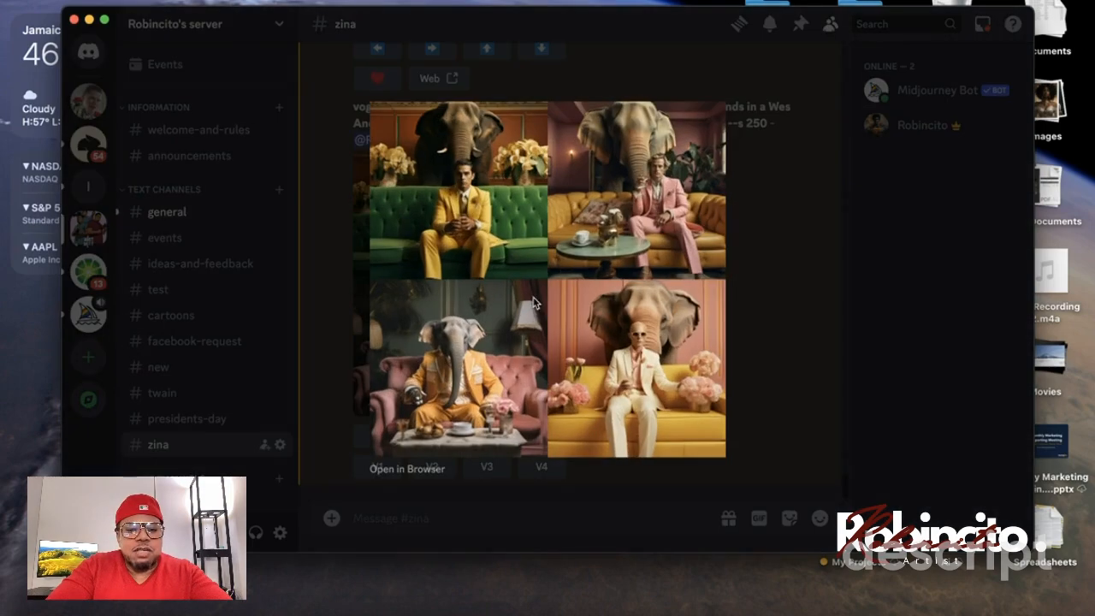
pyautogui.click(785, 299)
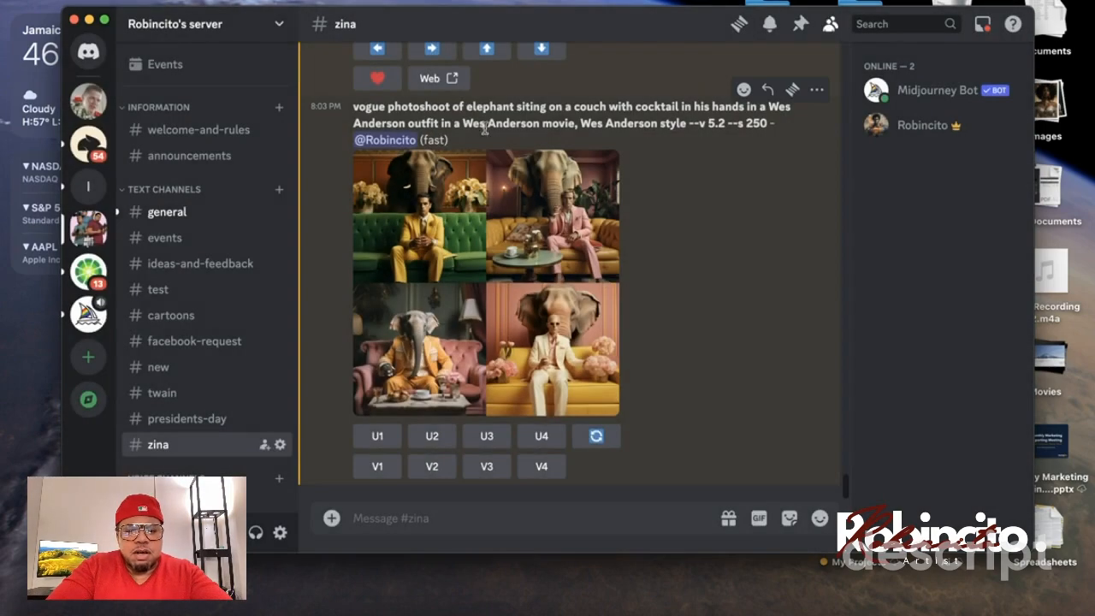
pyautogui.click(501, 275)
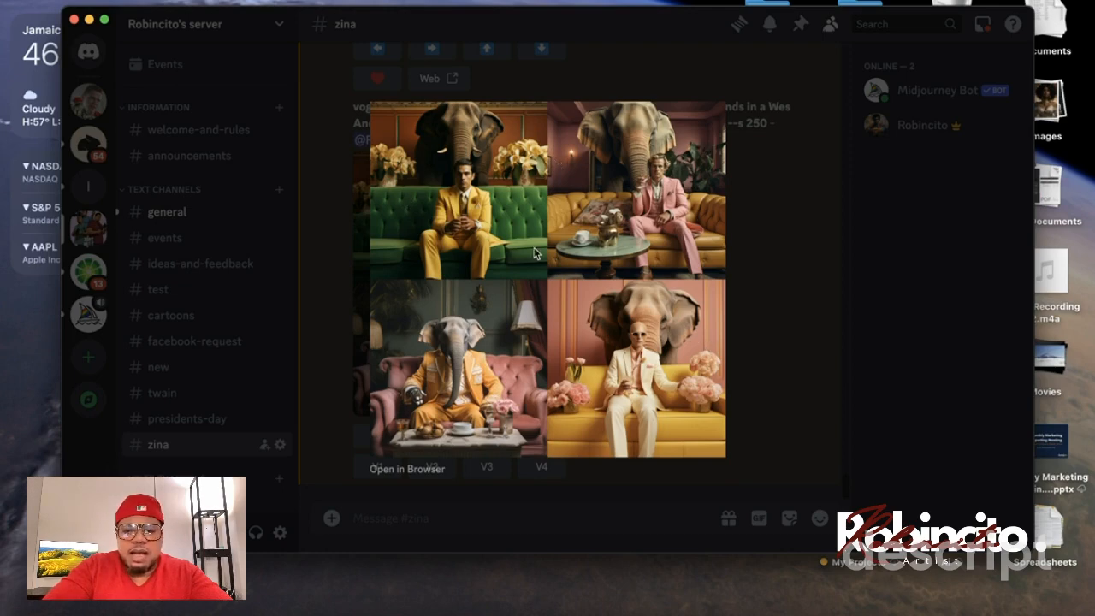
pyautogui.click(787, 306)
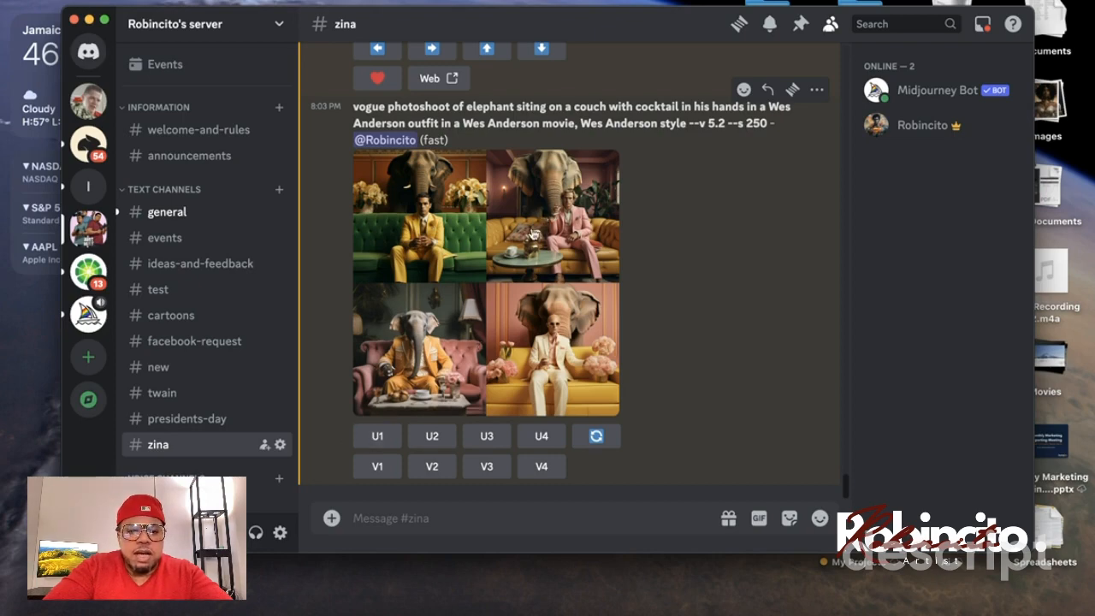
pyautogui.click(486, 436)
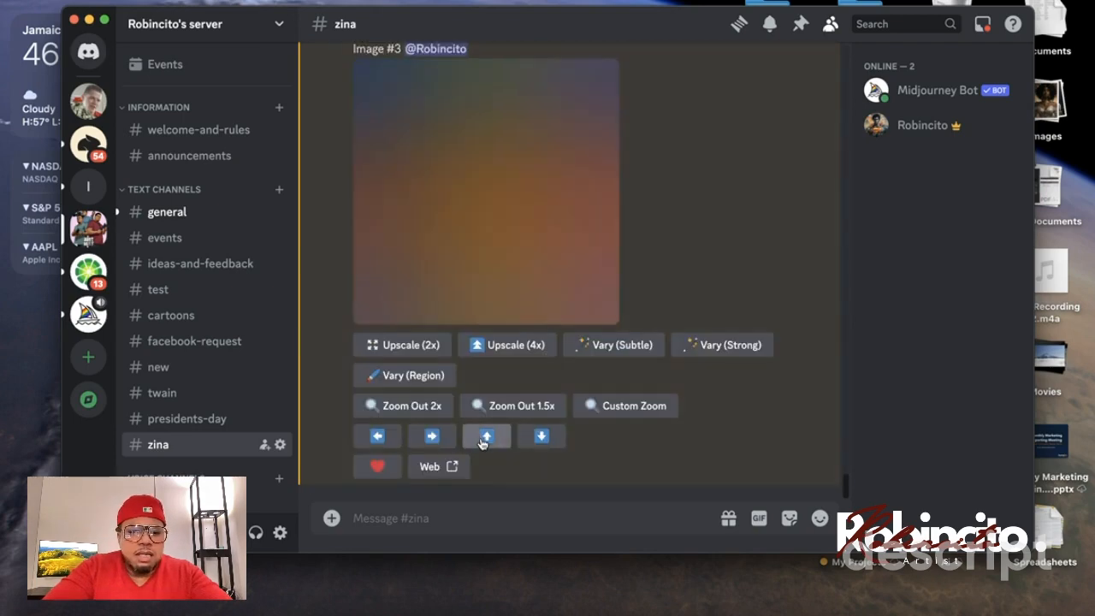
# - View the upscaled elephant image enlarged, close the preview and return to the original four-image elephant grid
pyautogui.click(574, 251)
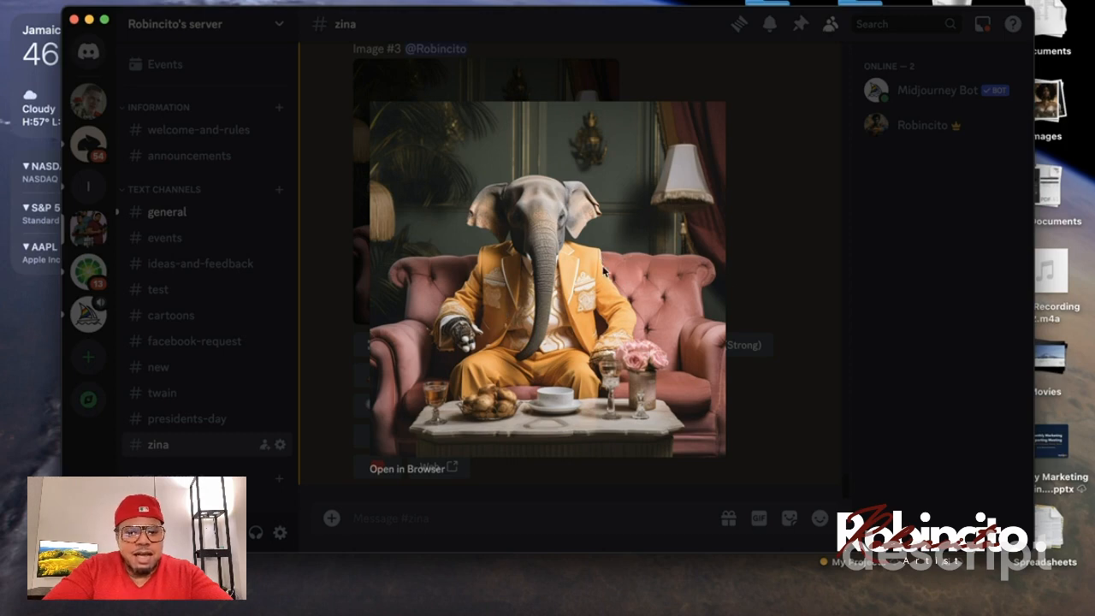
pyautogui.click(770, 293)
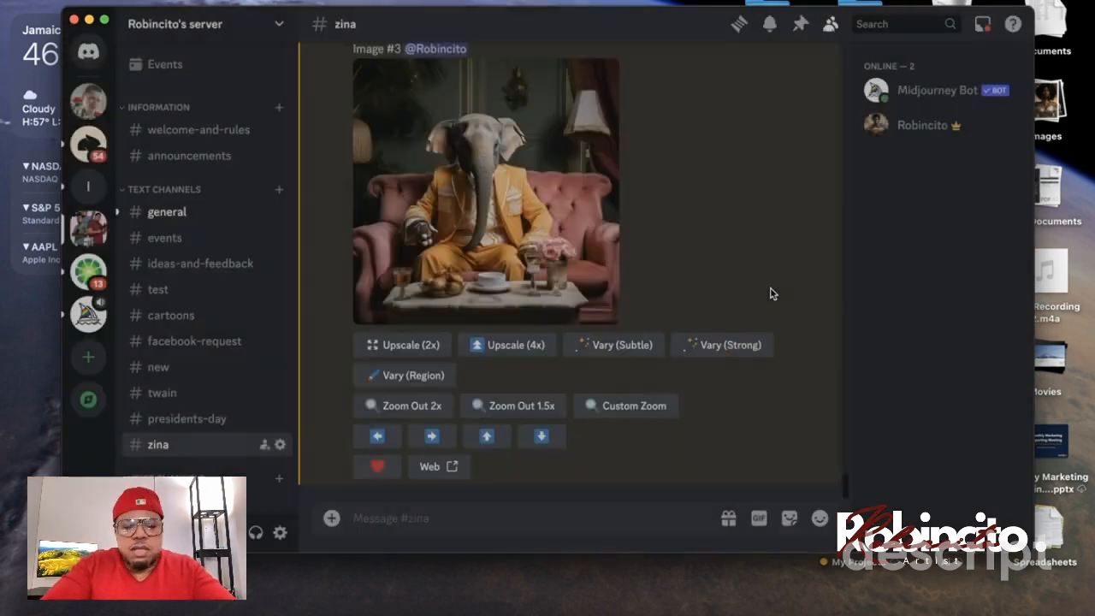
pyautogui.scroll(10, 641, 259)
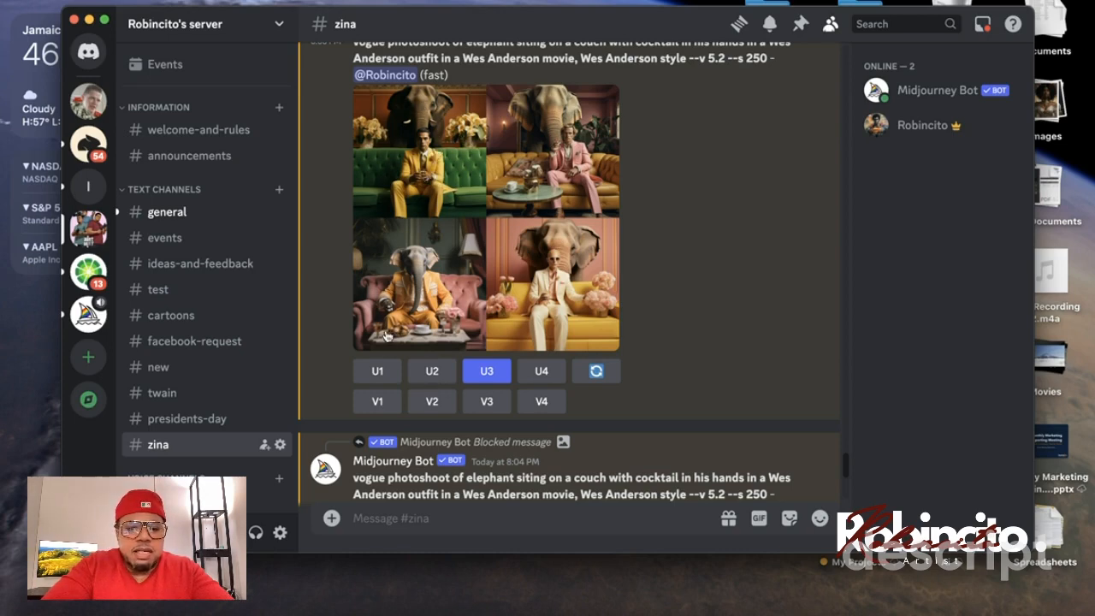
# - Upscale the first image of the elephant grid, view the result enlarged and close the preview
pyautogui.click(379, 372)
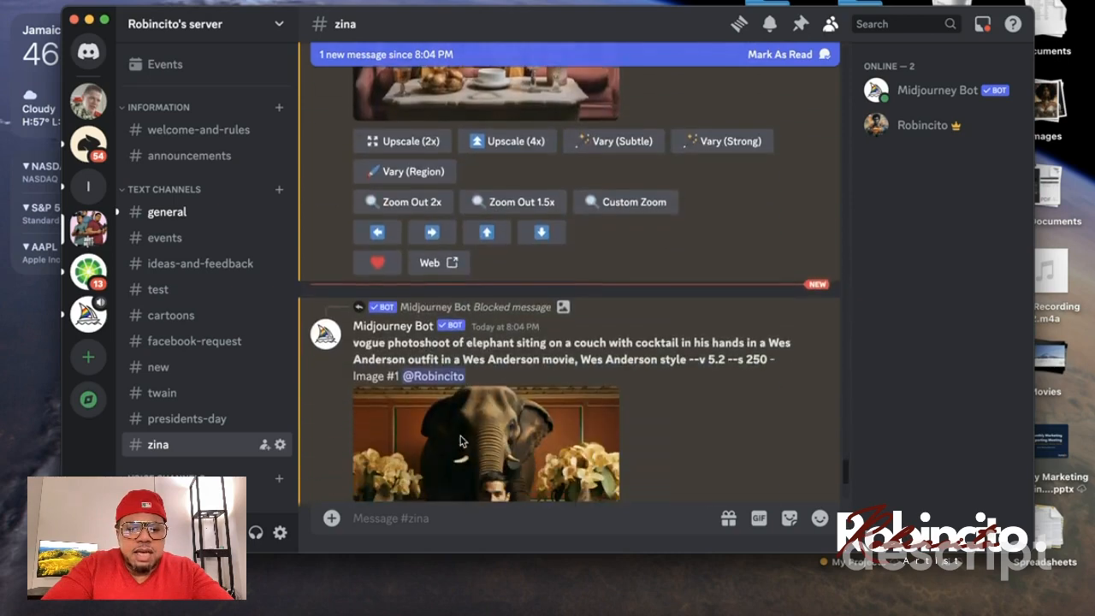
pyautogui.click(522, 364)
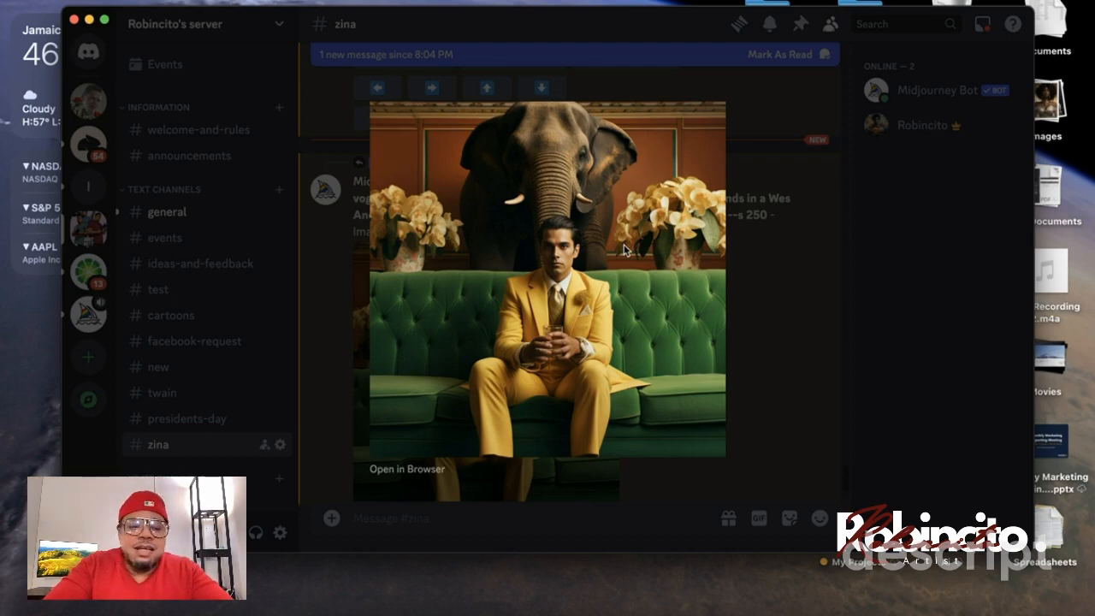
pyautogui.click(794, 274)
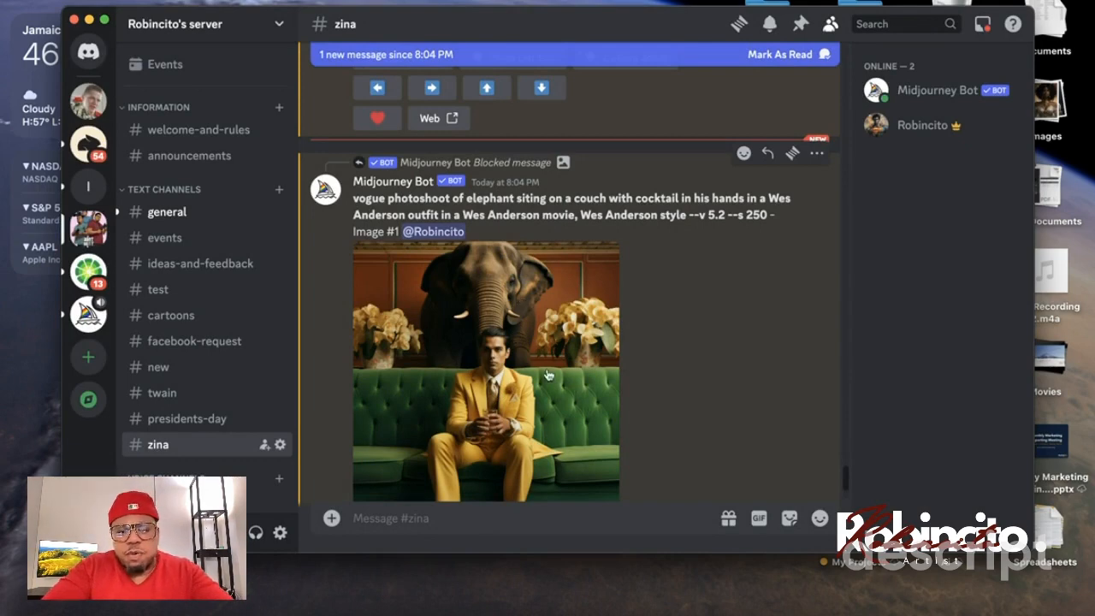
pyautogui.scroll(-4, 708, 407)
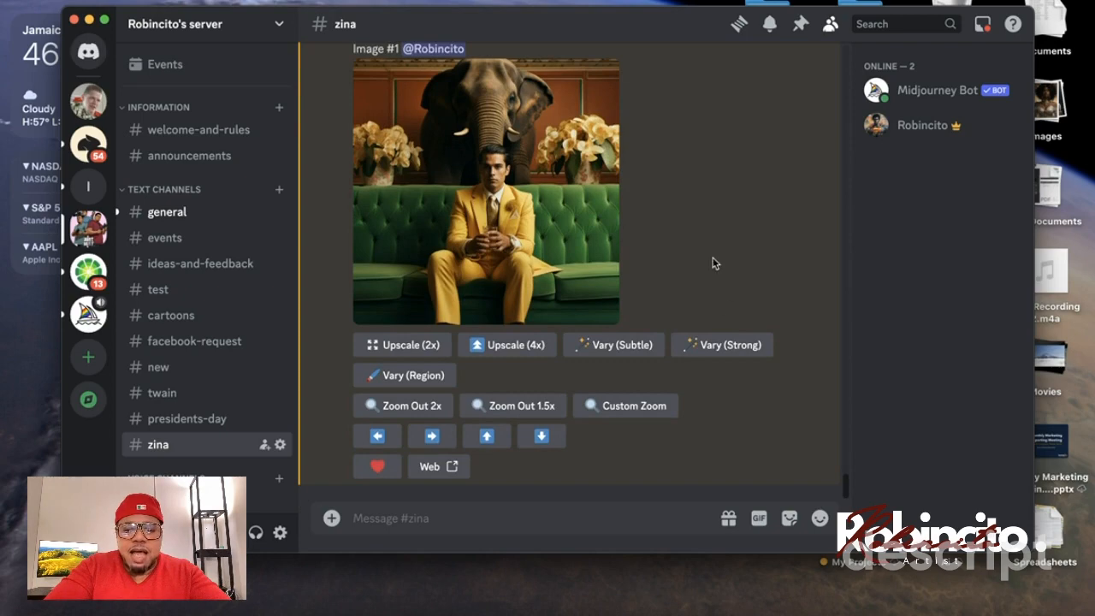
# - Compare the upscaled third and first elephant images by viewing each enlarged, and close the previews
pyautogui.scroll(8, 713, 263)
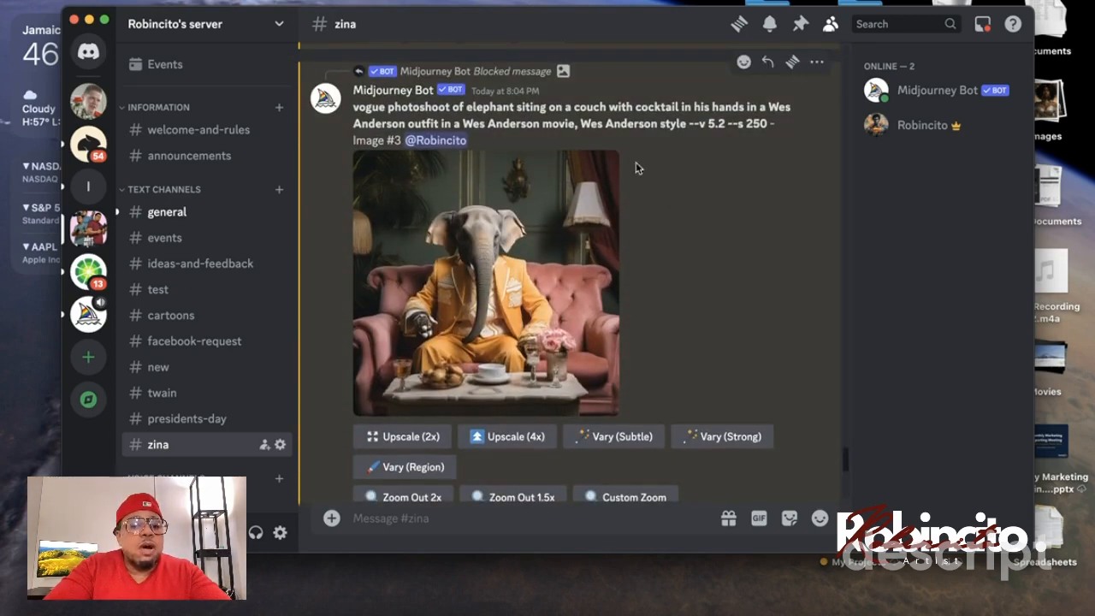
pyautogui.click(531, 293)
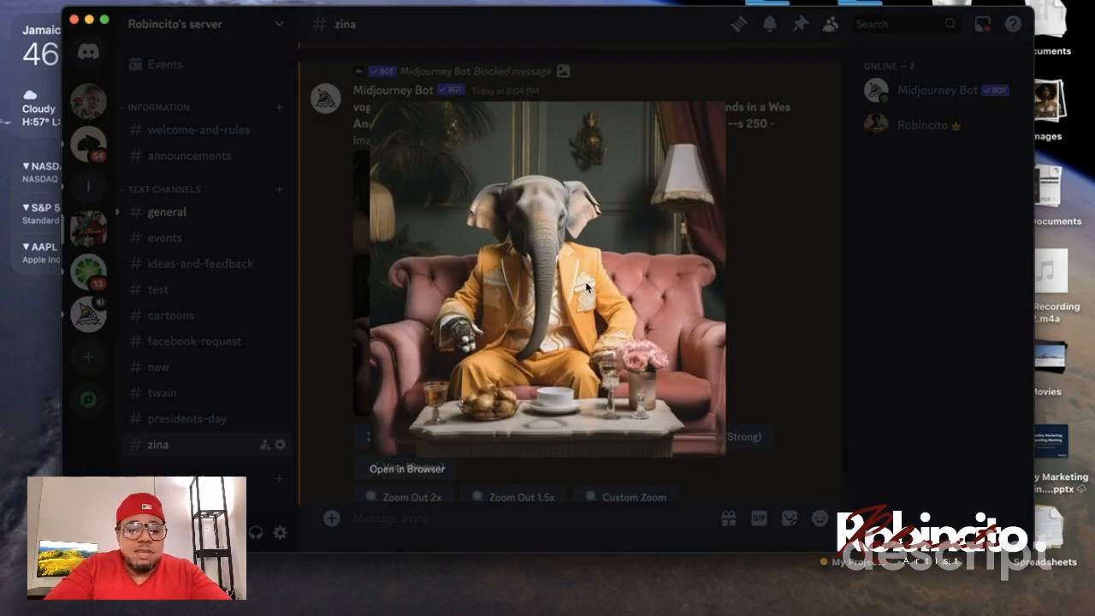
pyautogui.click(817, 305)
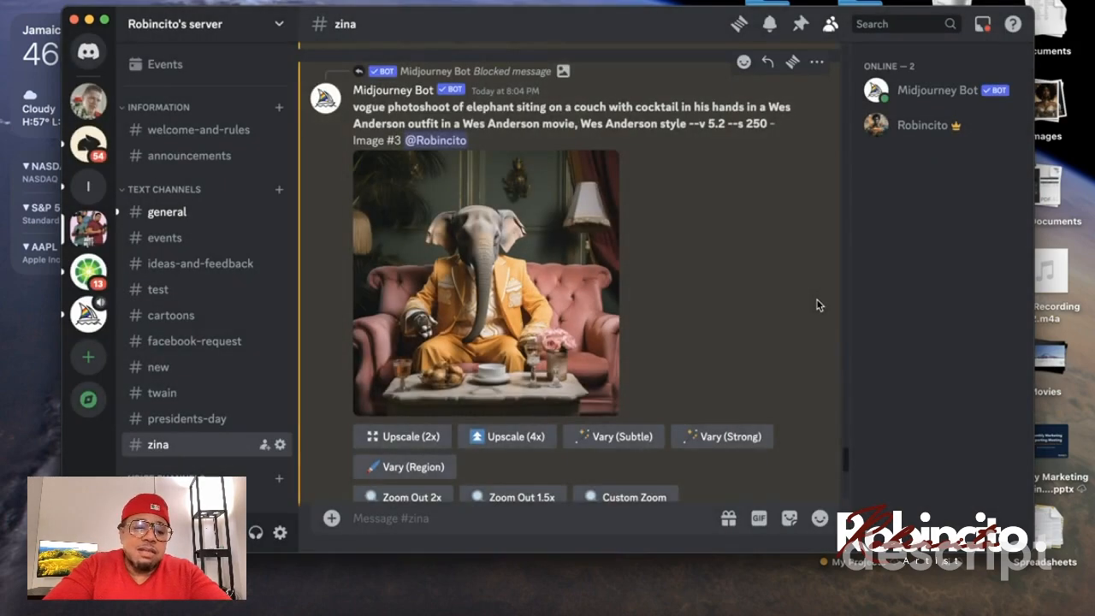
pyautogui.scroll(-8, 817, 306)
pyautogui.click(544, 296)
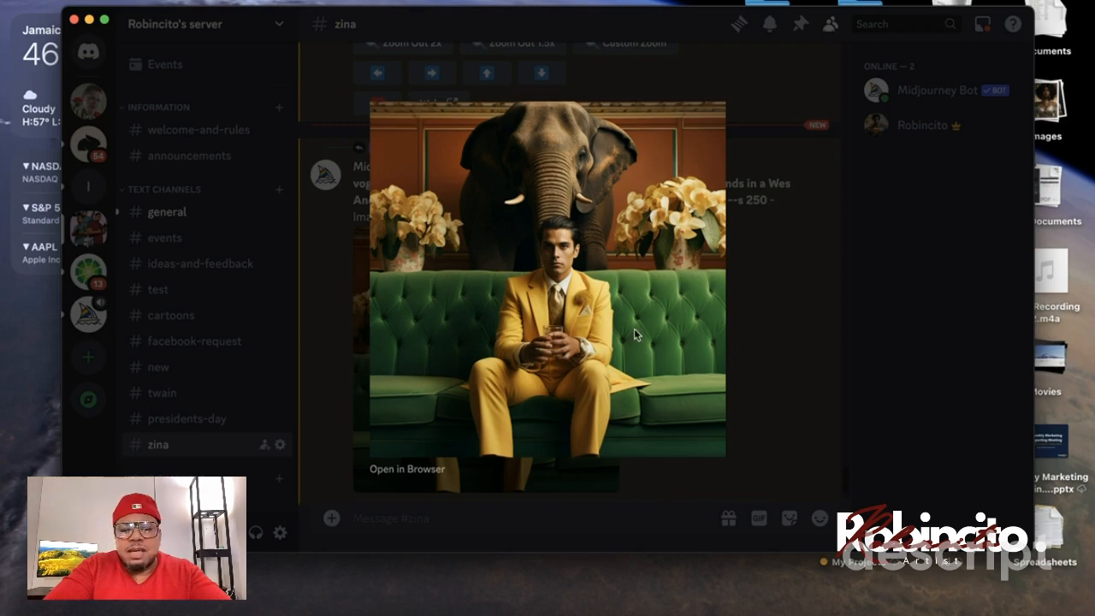
pyautogui.click(779, 331)
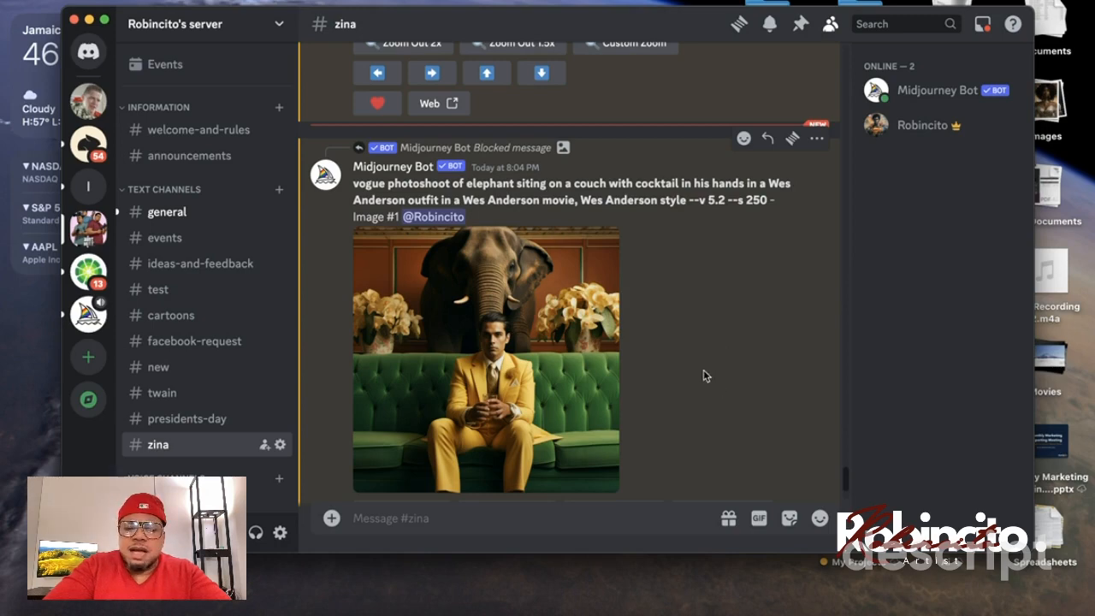
pyautogui.click(599, 381)
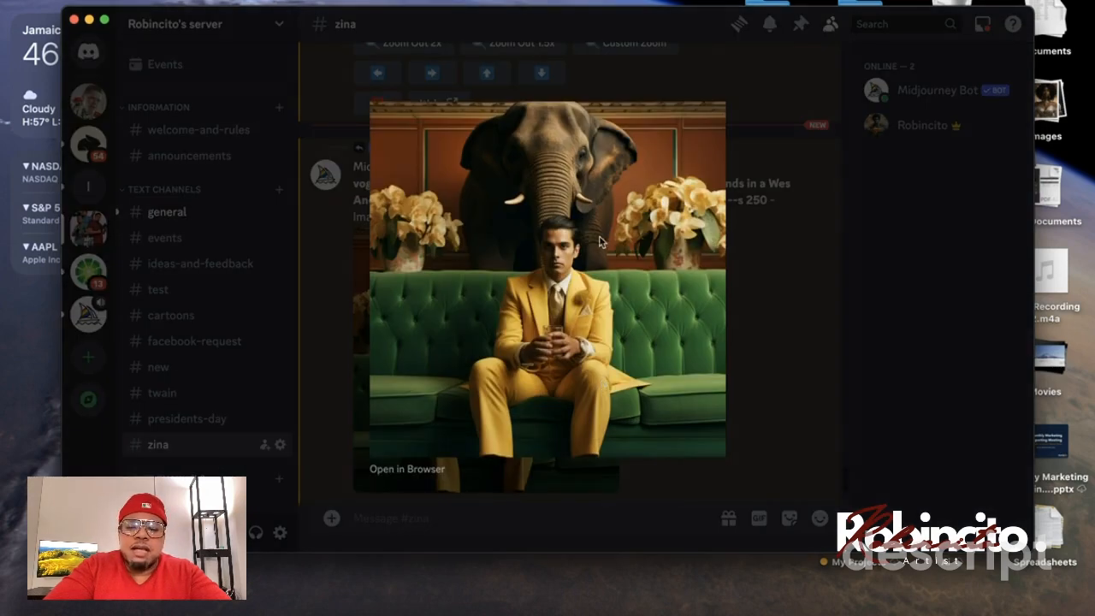
pyautogui.click(790, 343)
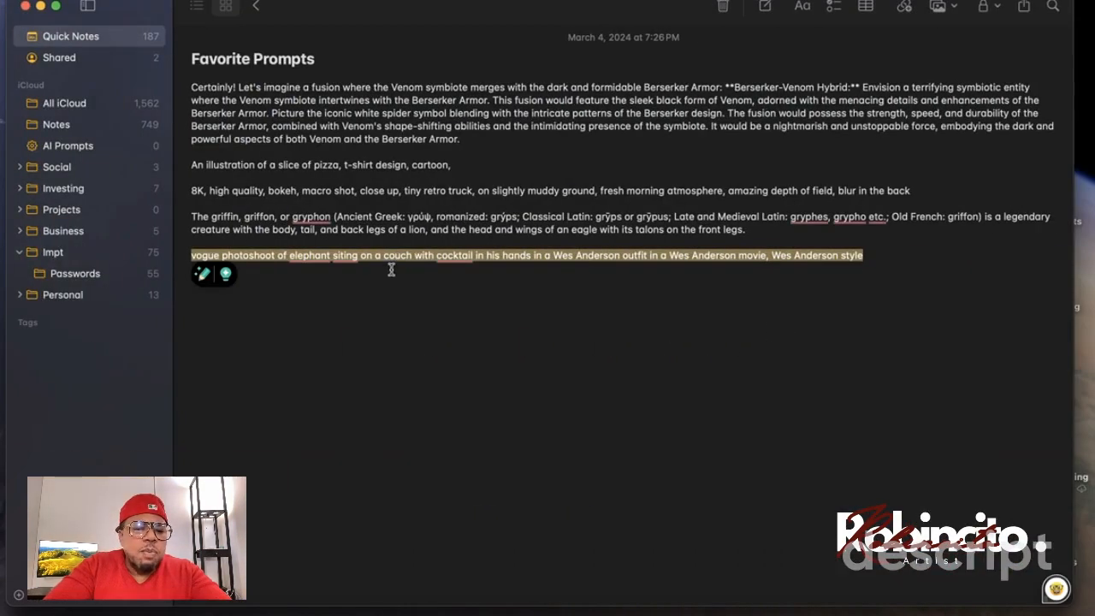
# - Copy the prompt beginning "The griffin, griffon, or gryphon" from the Favorite Prompts note and run it with /imagine in Discord's zina channel
pyautogui.moveTo(192, 217); pyautogui.dragTo(768, 229)
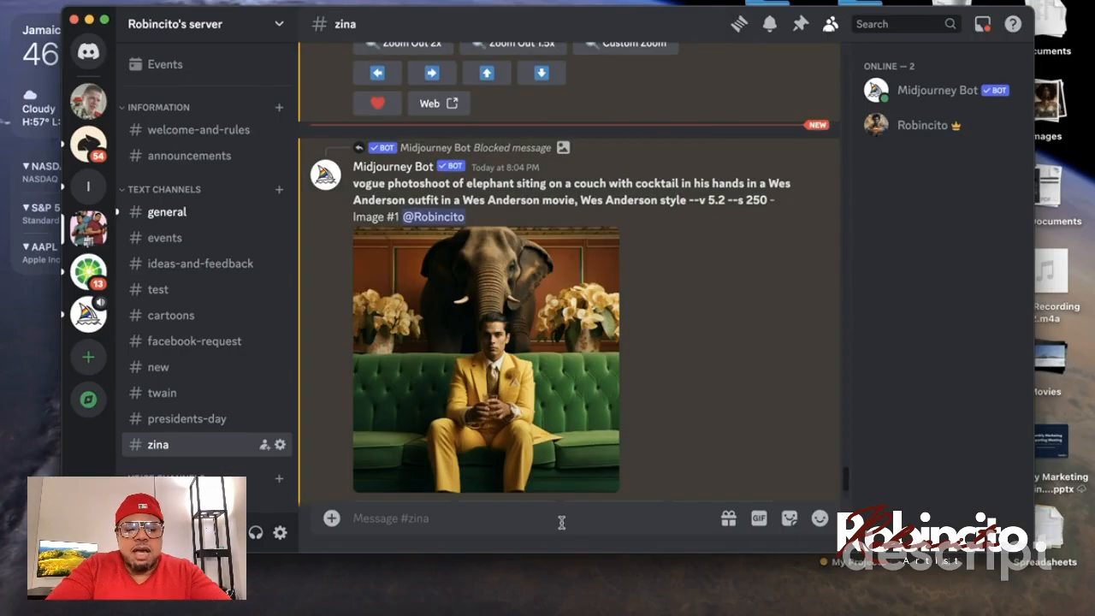
pyautogui.click(560, 521)
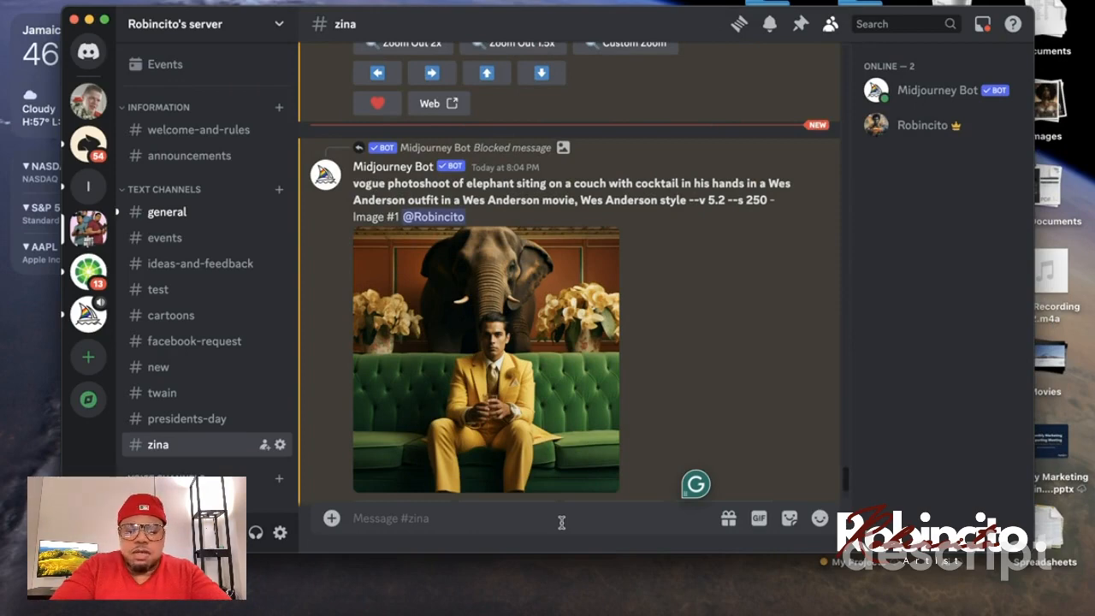
pyautogui.write('/')
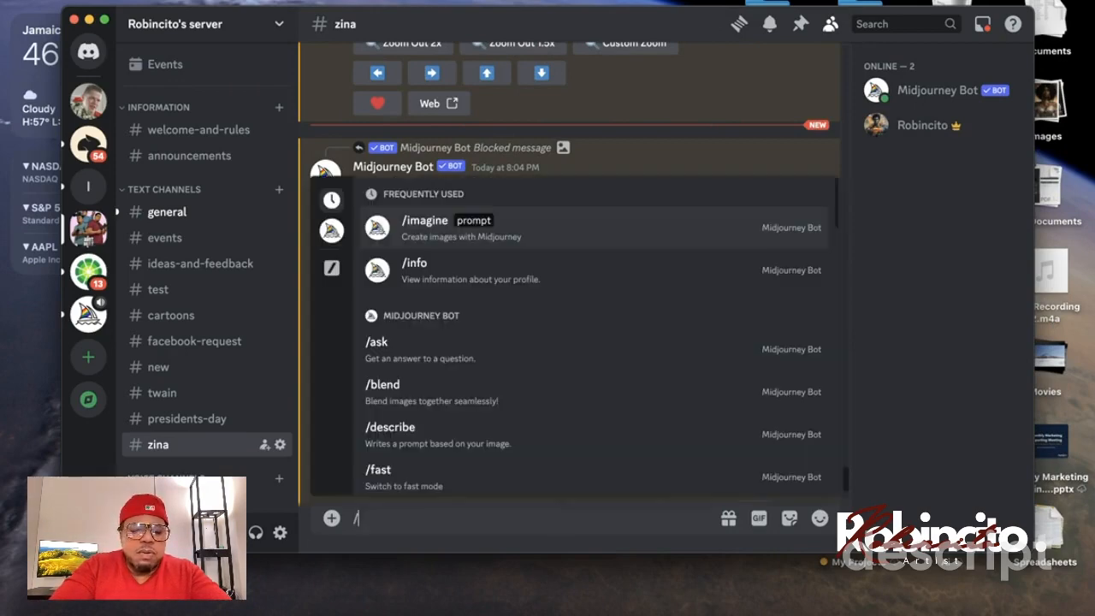
pyautogui.click(515, 227)
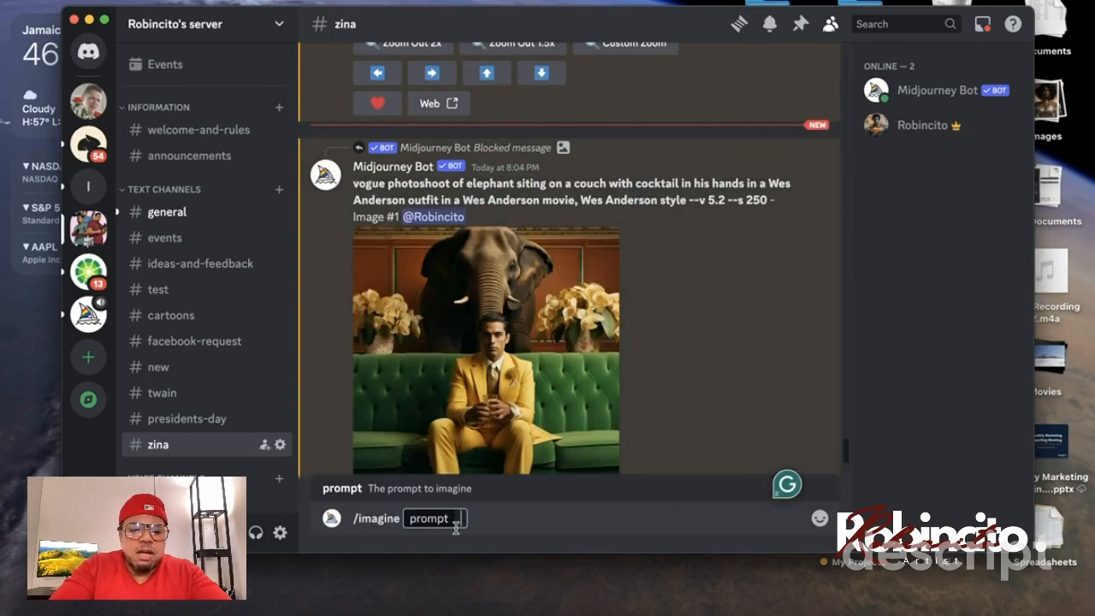
pyautogui.write('The griffin, griffon, or gryphon (Ancient Greek: γρύψ, romanized: grýps; Classical Latin: grȳps or grȳpus; Late and Medieval Latin: gryphes, grypho etc.; Old French: griffon) is a legendary creature with the body, tail, and back legs of a lion, and the head and wings of an eagle with its talons on the front legs.')
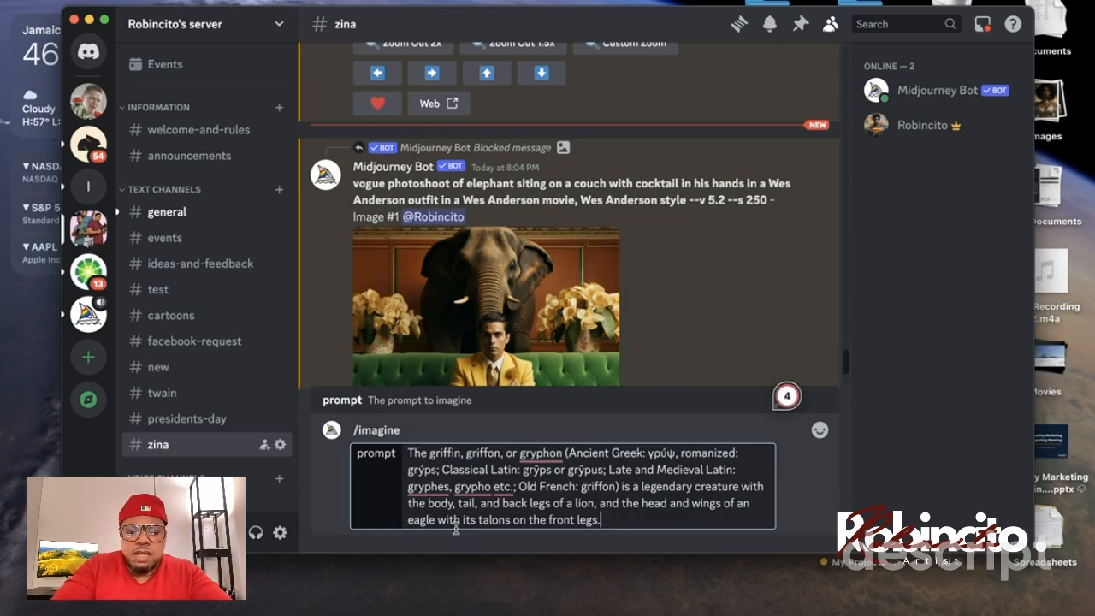
pyautogui.press('Return')
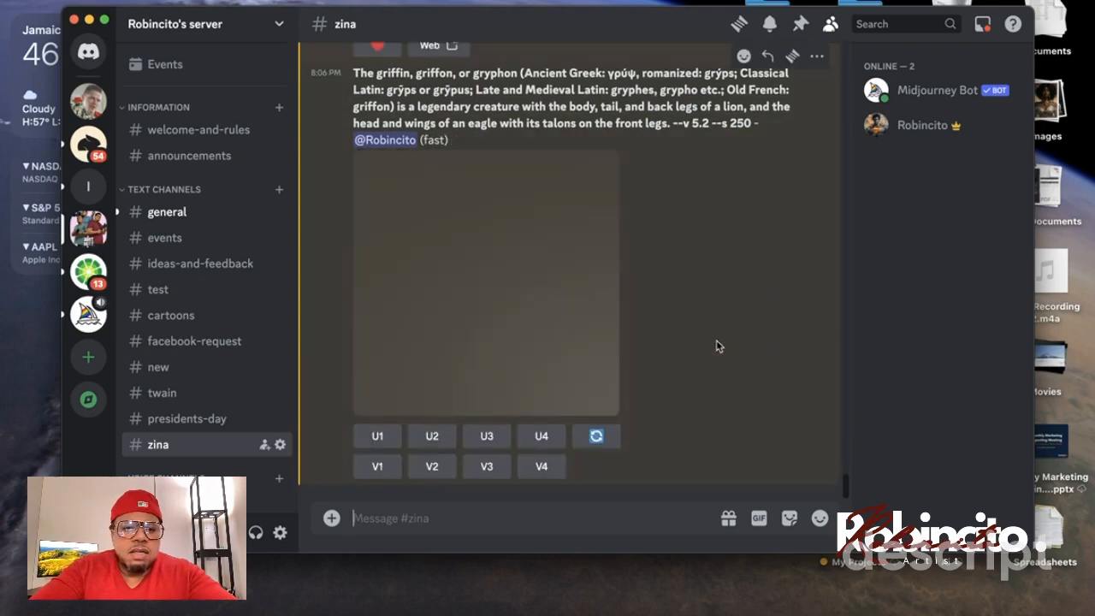
# - Review the four-image griffin grid enlarged, close the preview and upscale the fourth image
pyautogui.scroll(1, 557, 172)
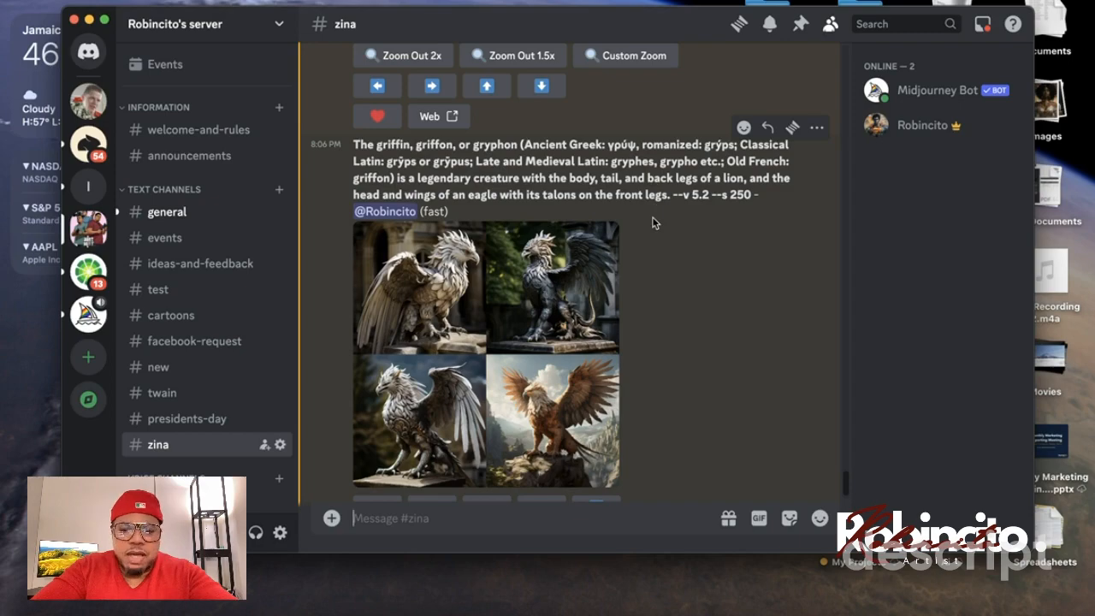
pyautogui.click(476, 313)
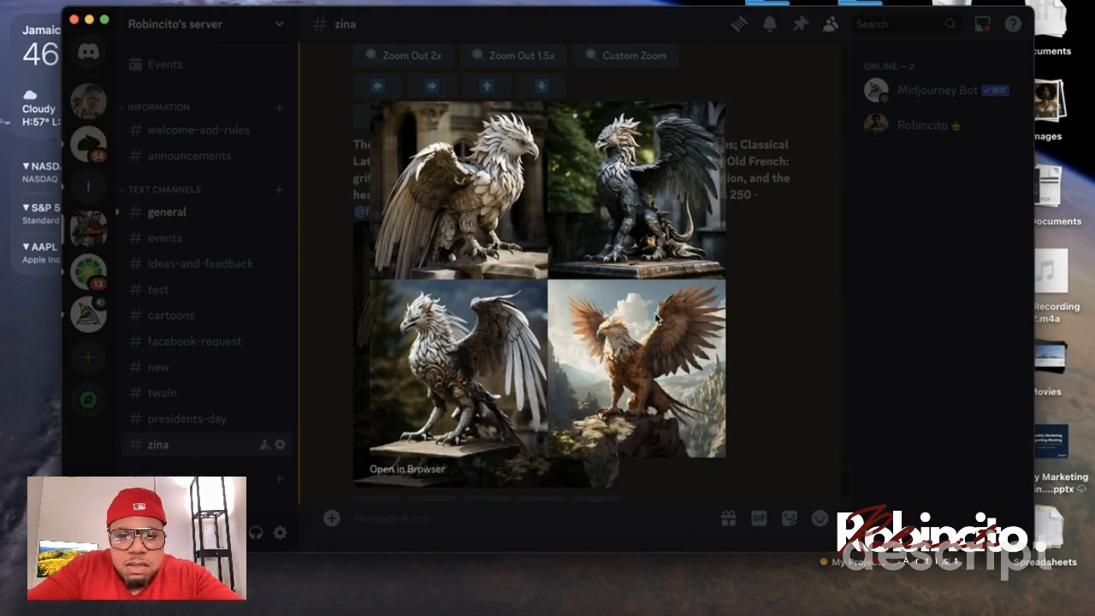
pyautogui.click(787, 314)
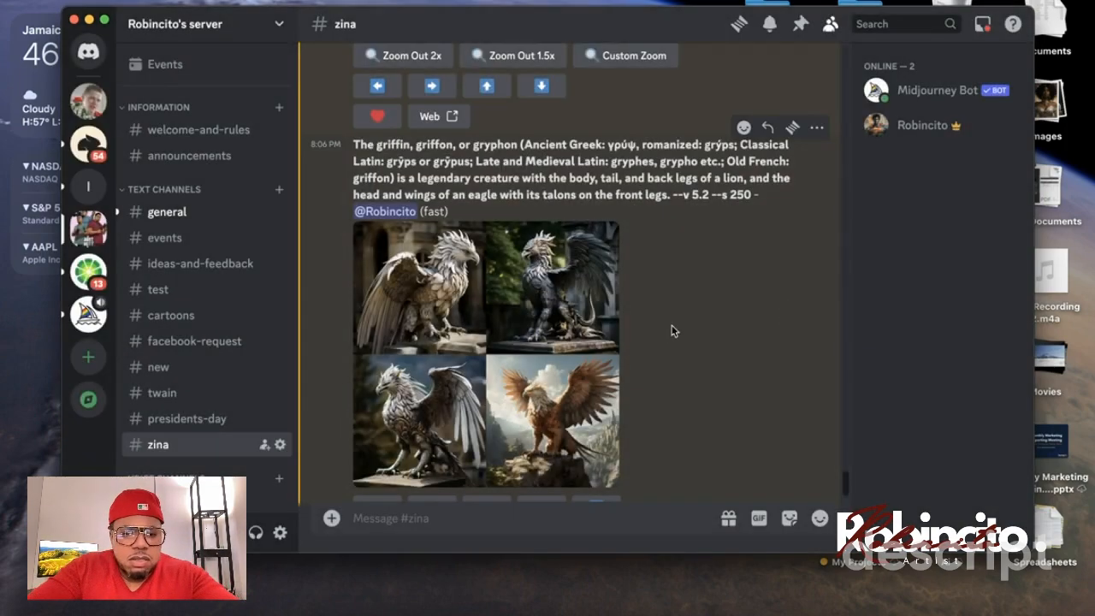
pyautogui.scroll(-2, 665, 327)
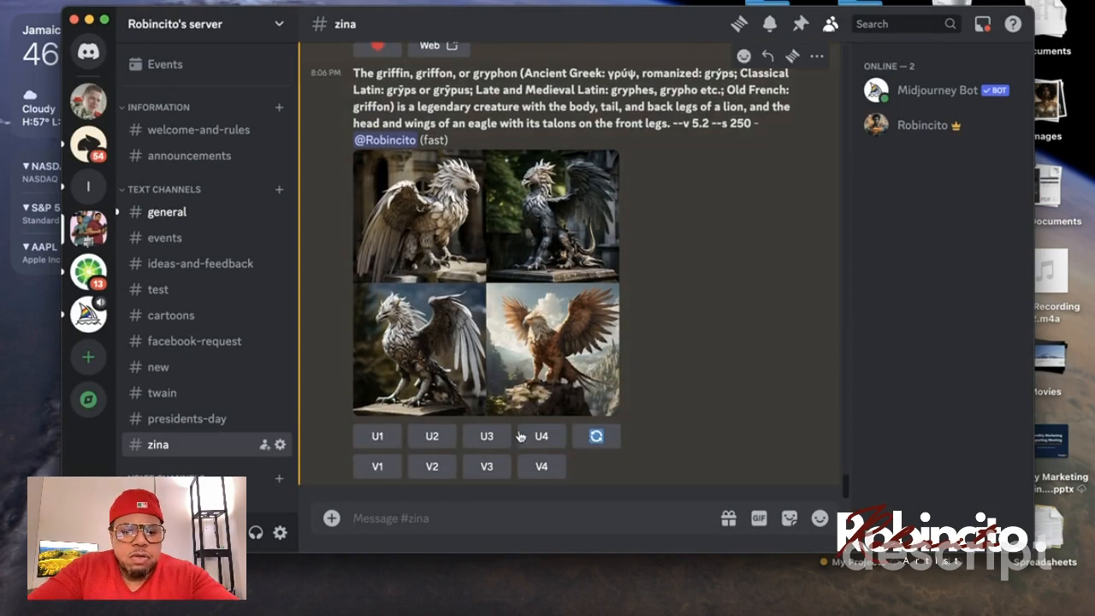
pyautogui.click(548, 443)
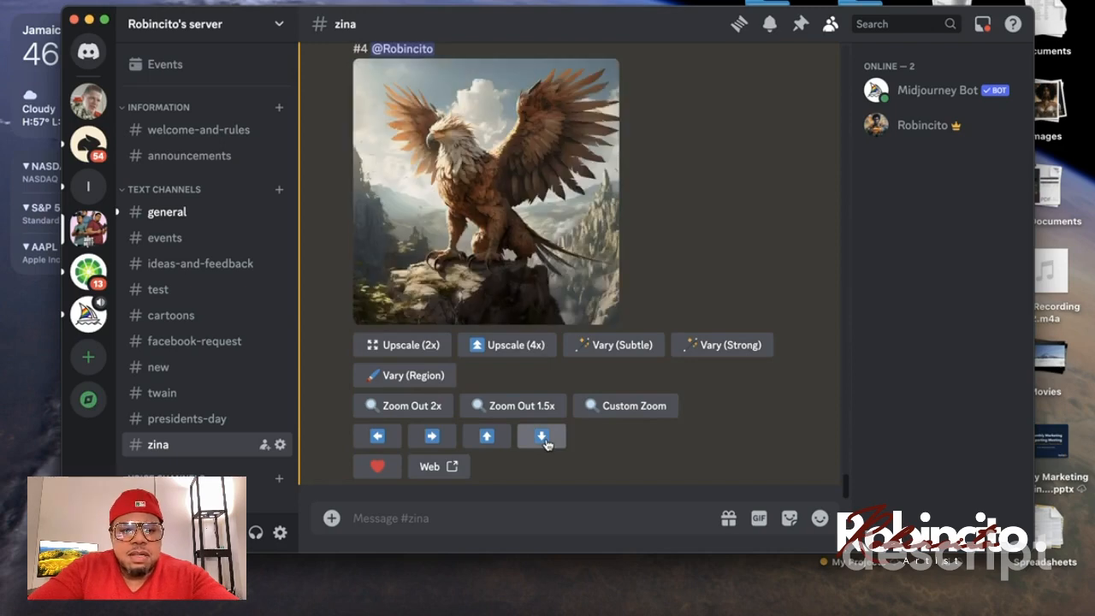
# - View the fourth griffin image enlarged, close the preview and start a 4x upscale of it
pyautogui.click(491, 238)
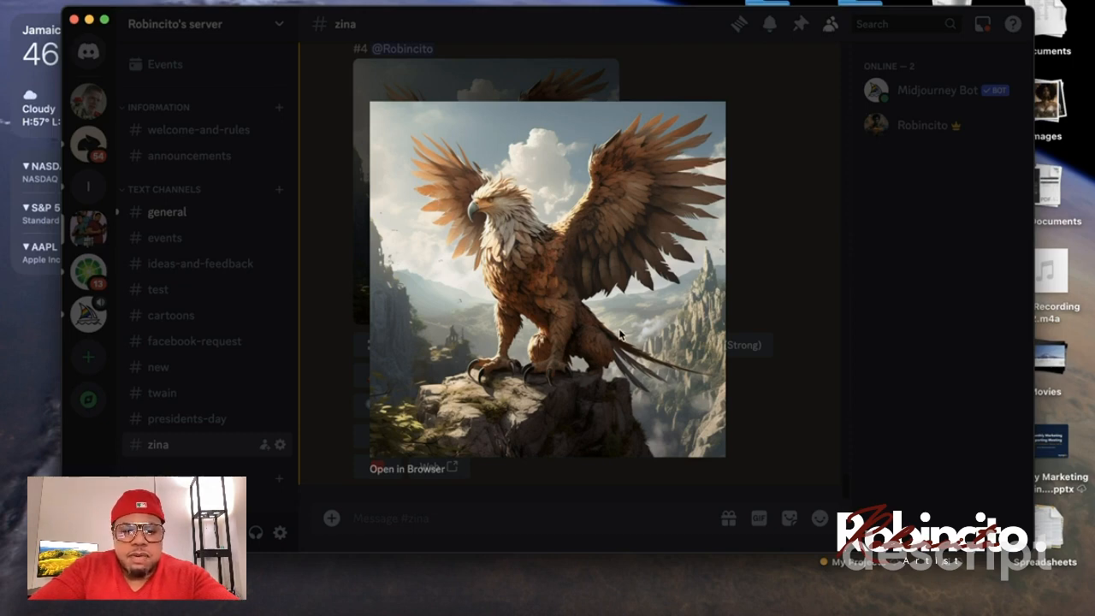
pyautogui.click(778, 270)
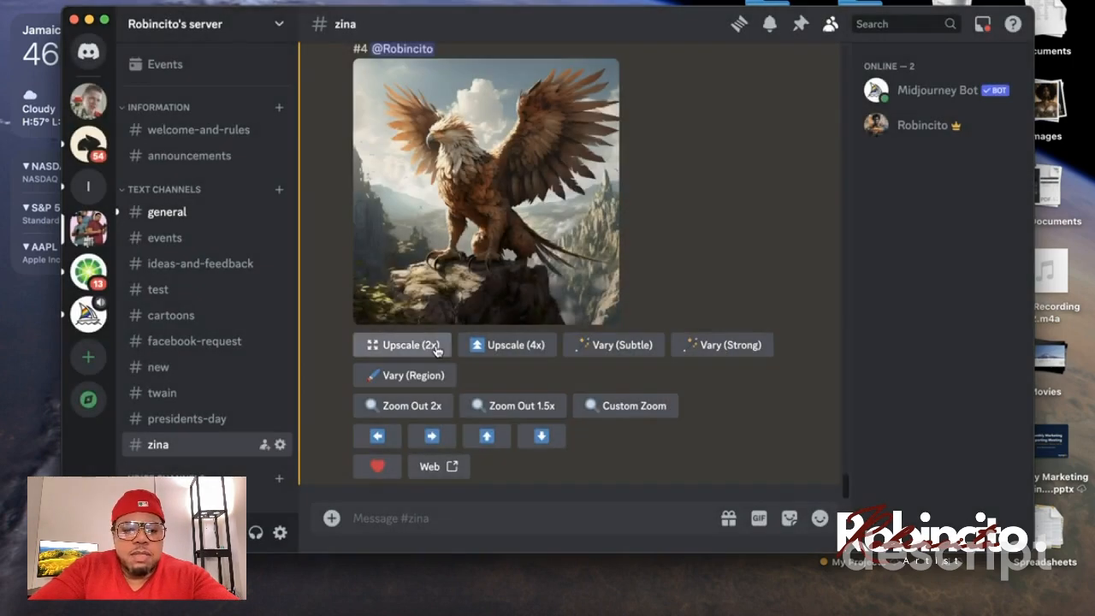
pyautogui.click(518, 346)
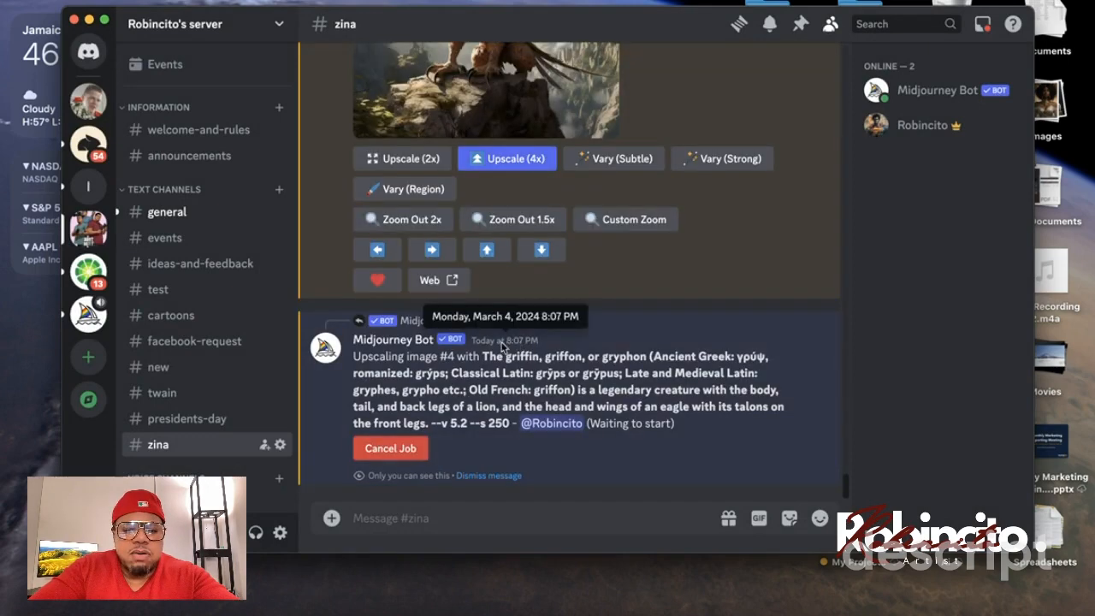
# - Review the griffin prompt and the fourth image enlarged while the 4x upscale runs, and close the preview
pyautogui.scroll(5, 556, 351)
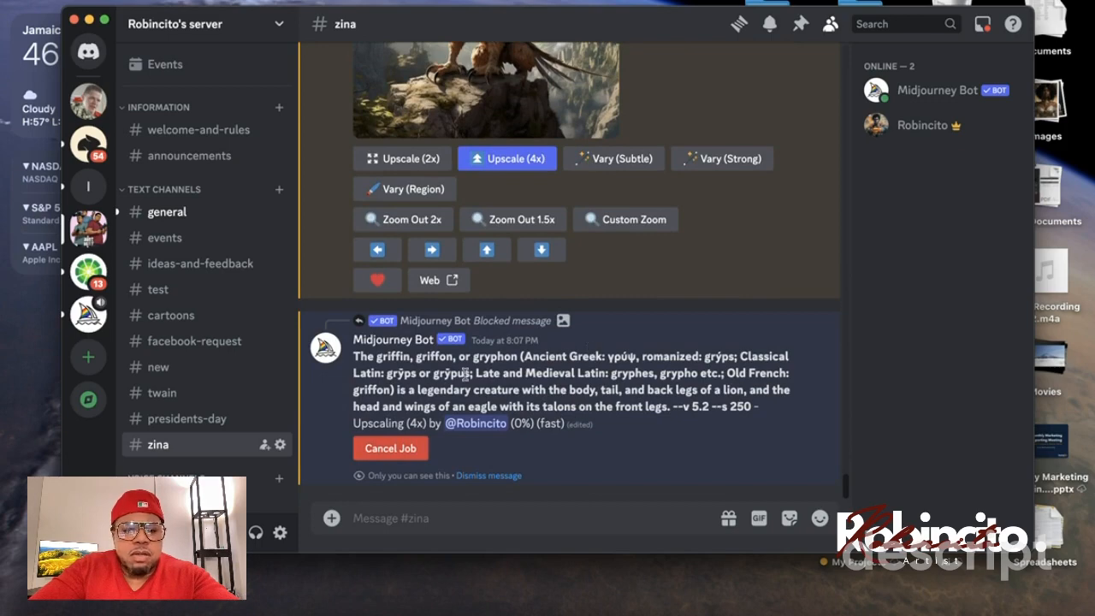
pyautogui.scroll(3, 525, 360)
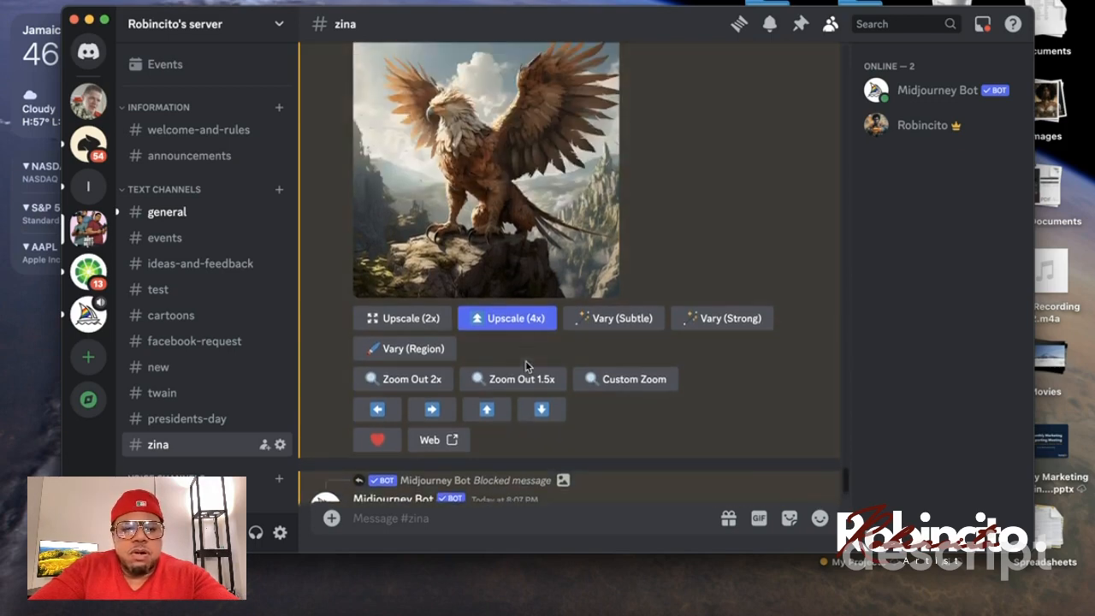
pyautogui.scroll(3, 528, 231)
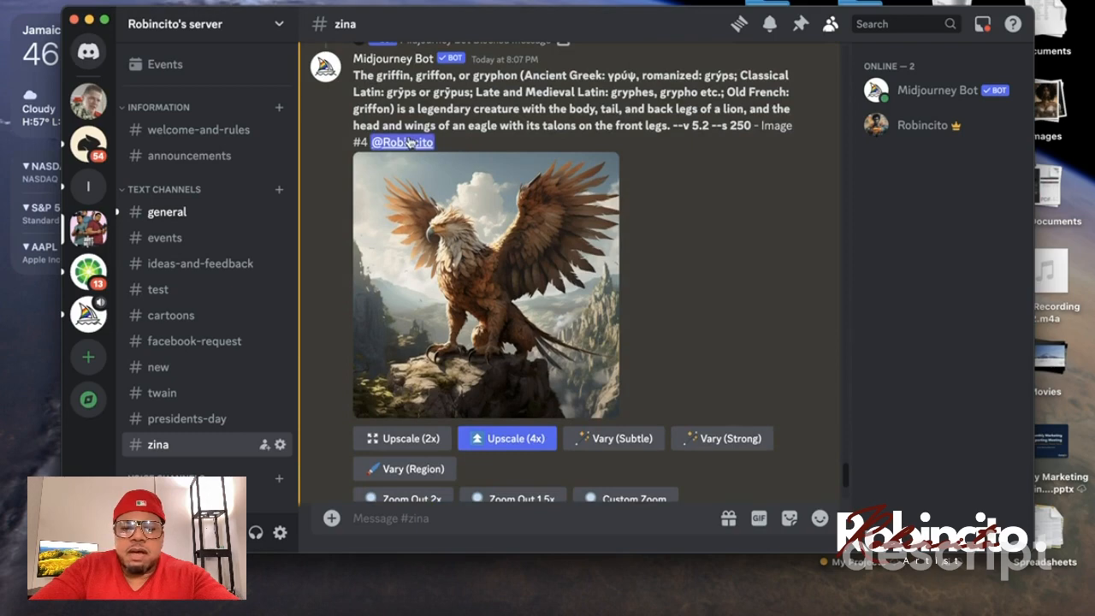
pyautogui.scroll(-3, 557, 344)
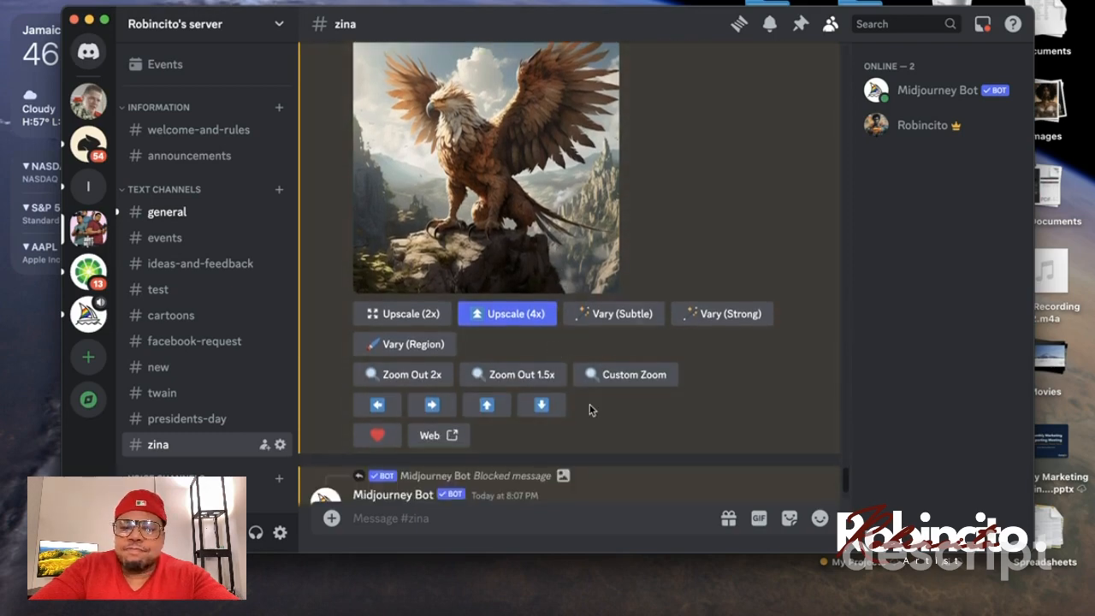
pyautogui.scroll(2, 589, 404)
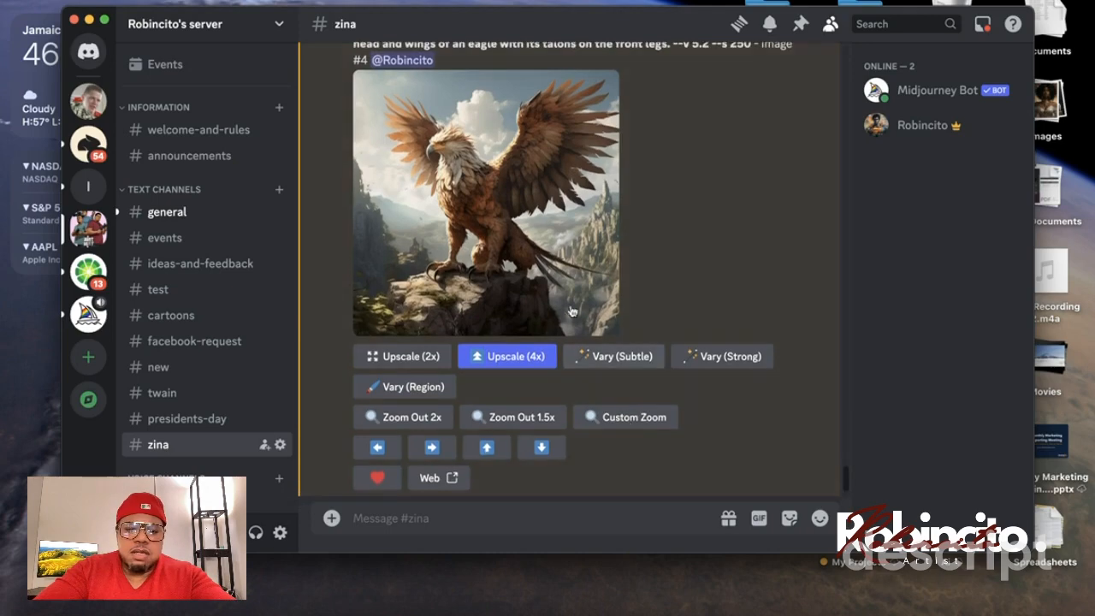
pyautogui.click(560, 293)
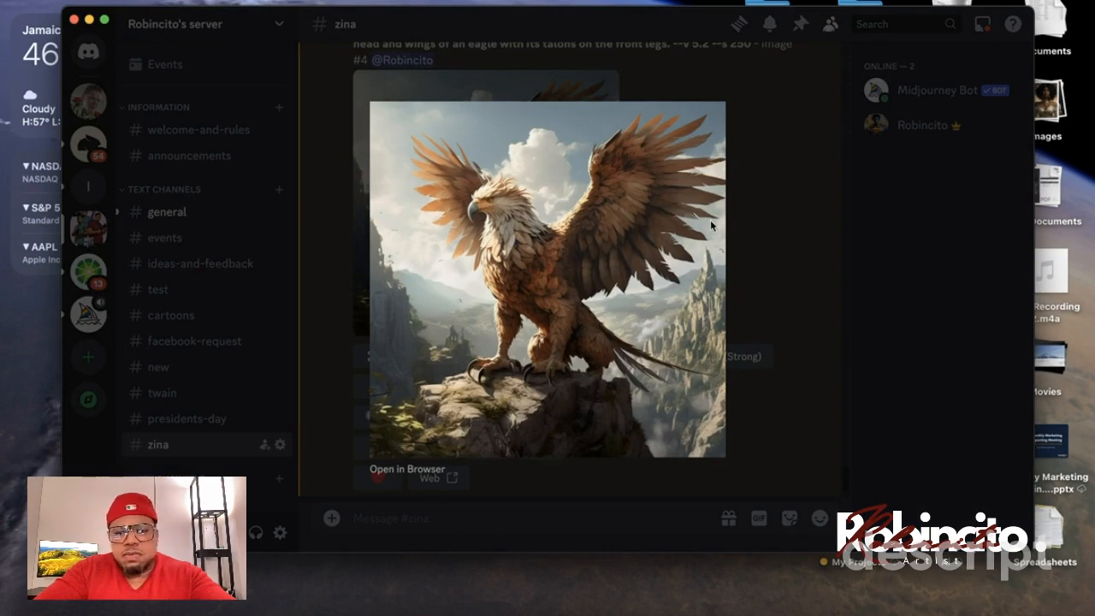
pyautogui.click(757, 244)
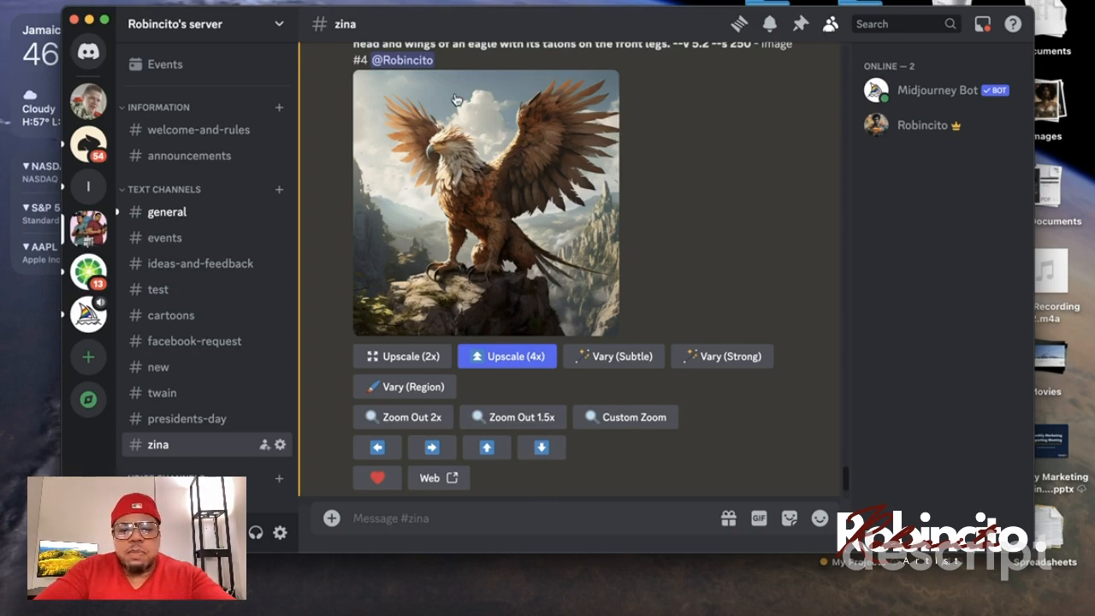
# - Check the 4x upscale job's progress, examine the finished griffin image enlarged and close the preview
pyautogui.click(645, 356)
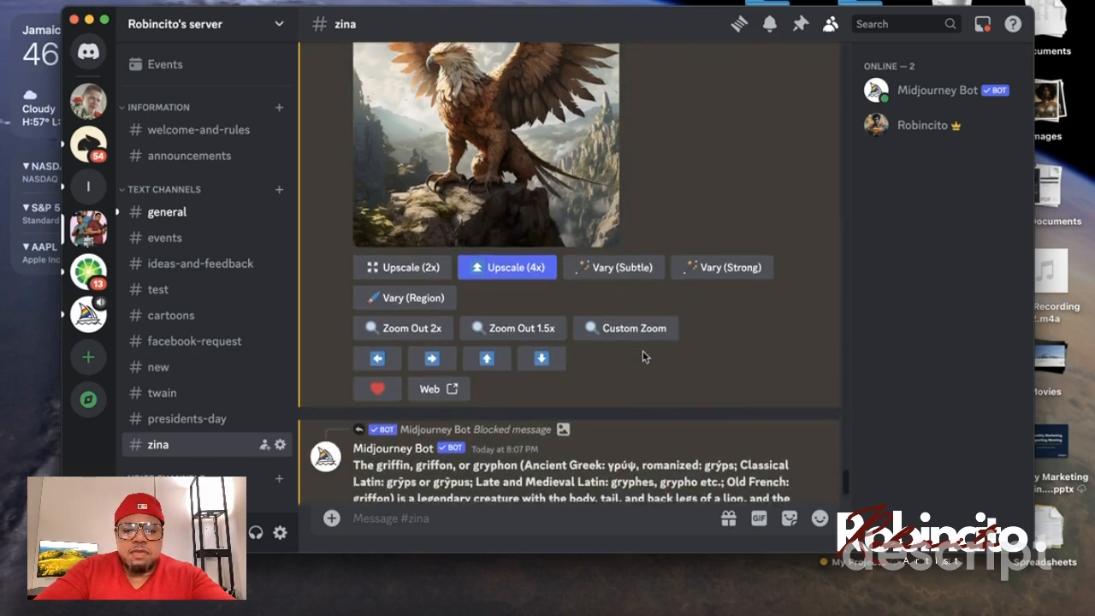
pyautogui.scroll(3, 576, 342)
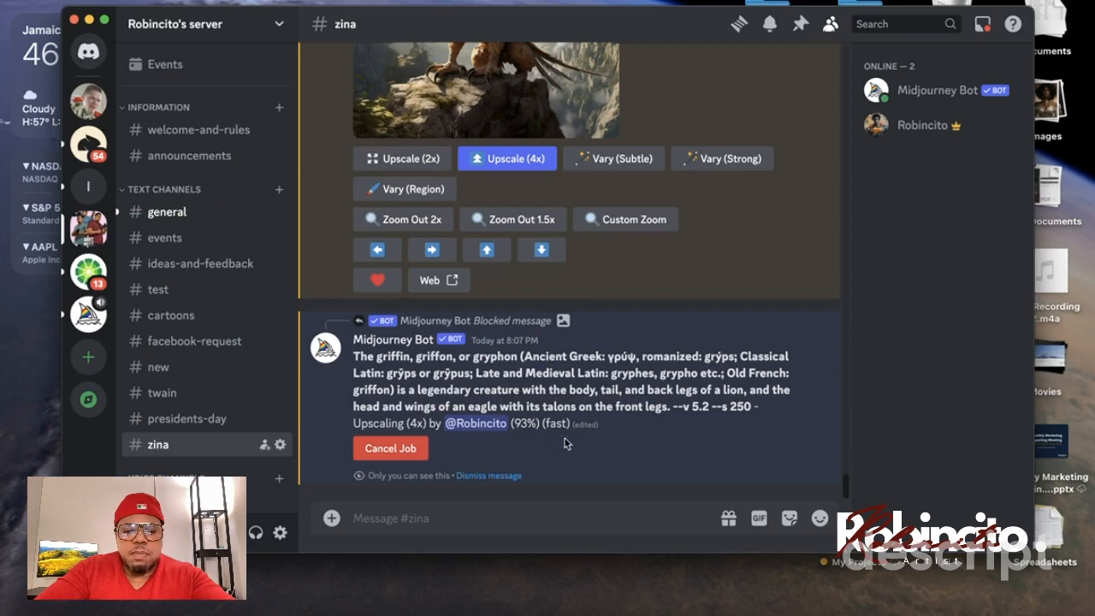
pyautogui.scroll(3, 509, 382)
pyautogui.scroll(2, 509, 387)
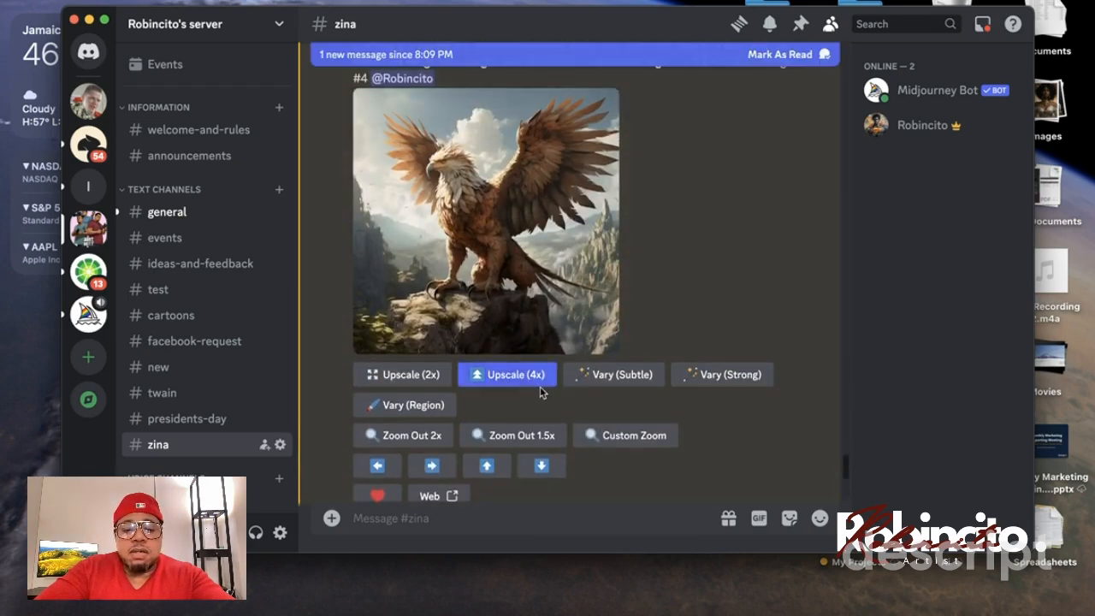
pyautogui.scroll(-1, 547, 399)
pyautogui.scroll(-5, 551, 359)
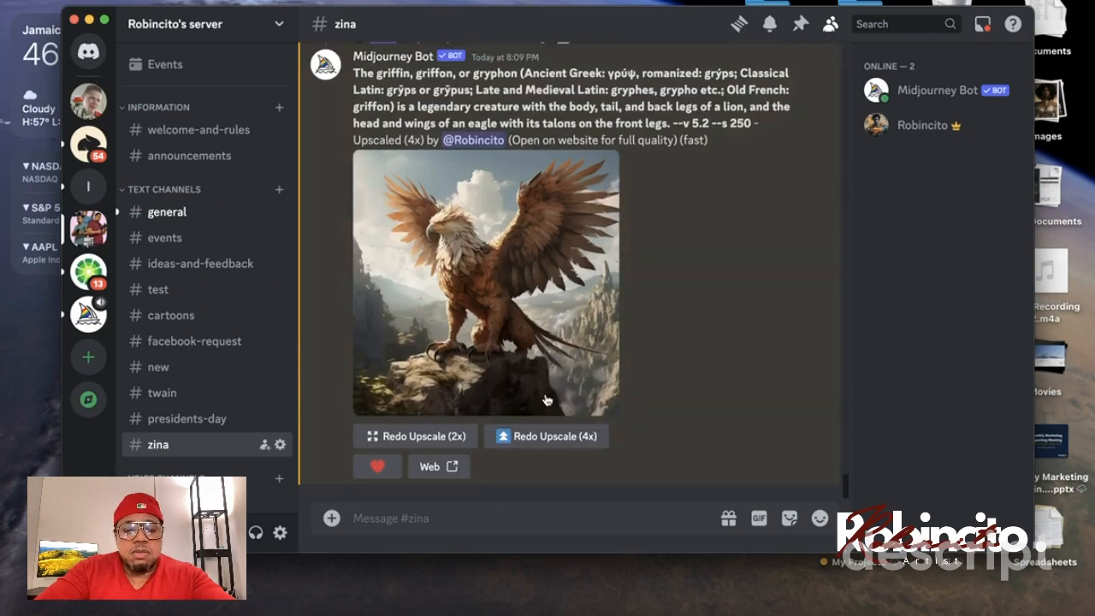
pyautogui.click(561, 328)
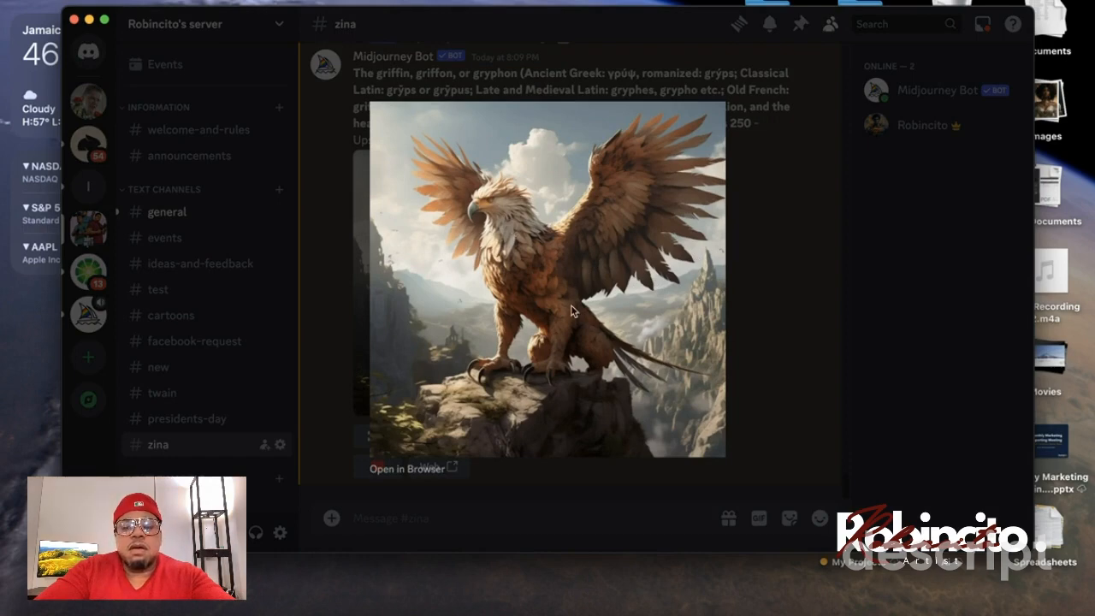
pyautogui.click(760, 317)
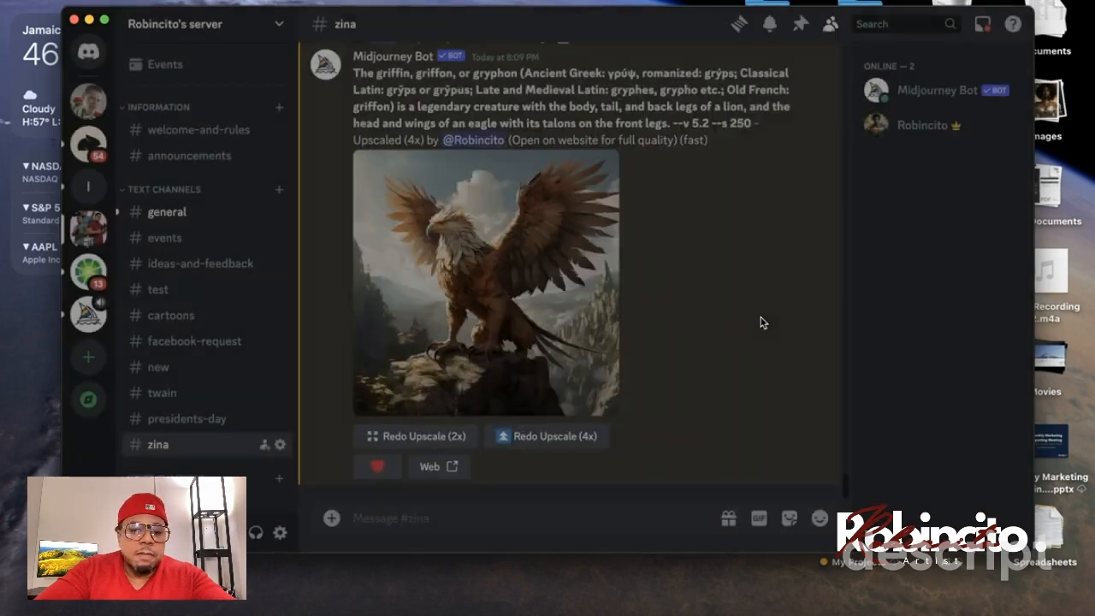
pyautogui.click(582, 254)
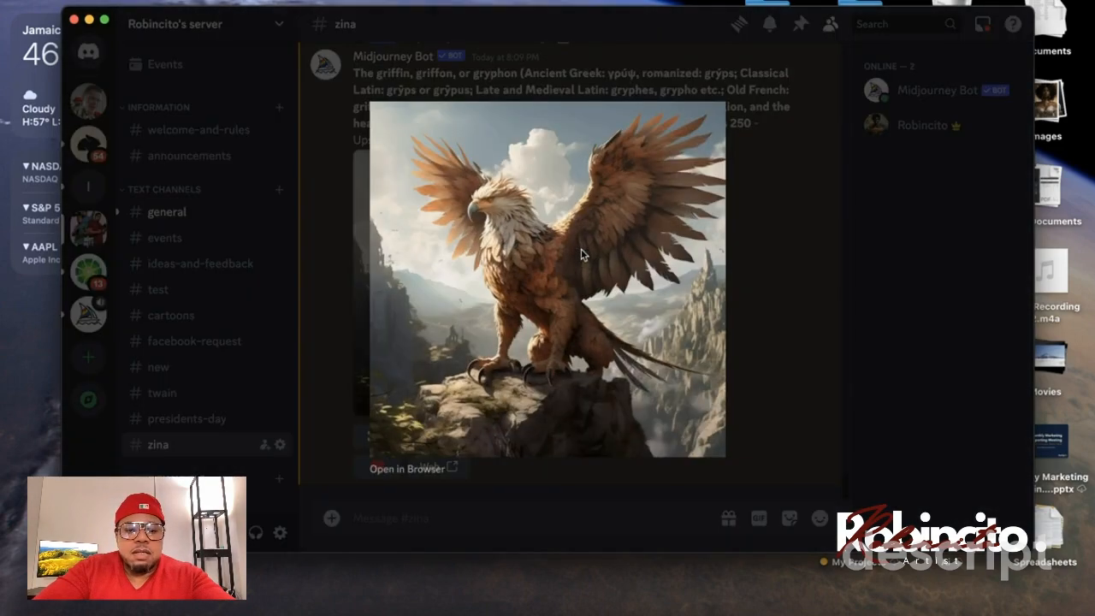
pyautogui.click(756, 254)
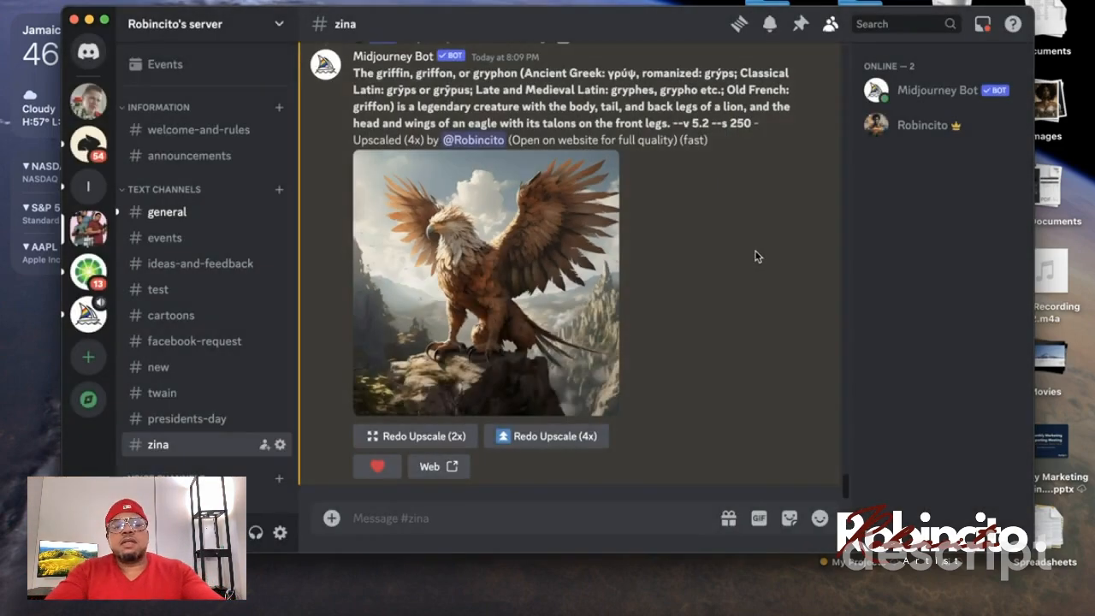